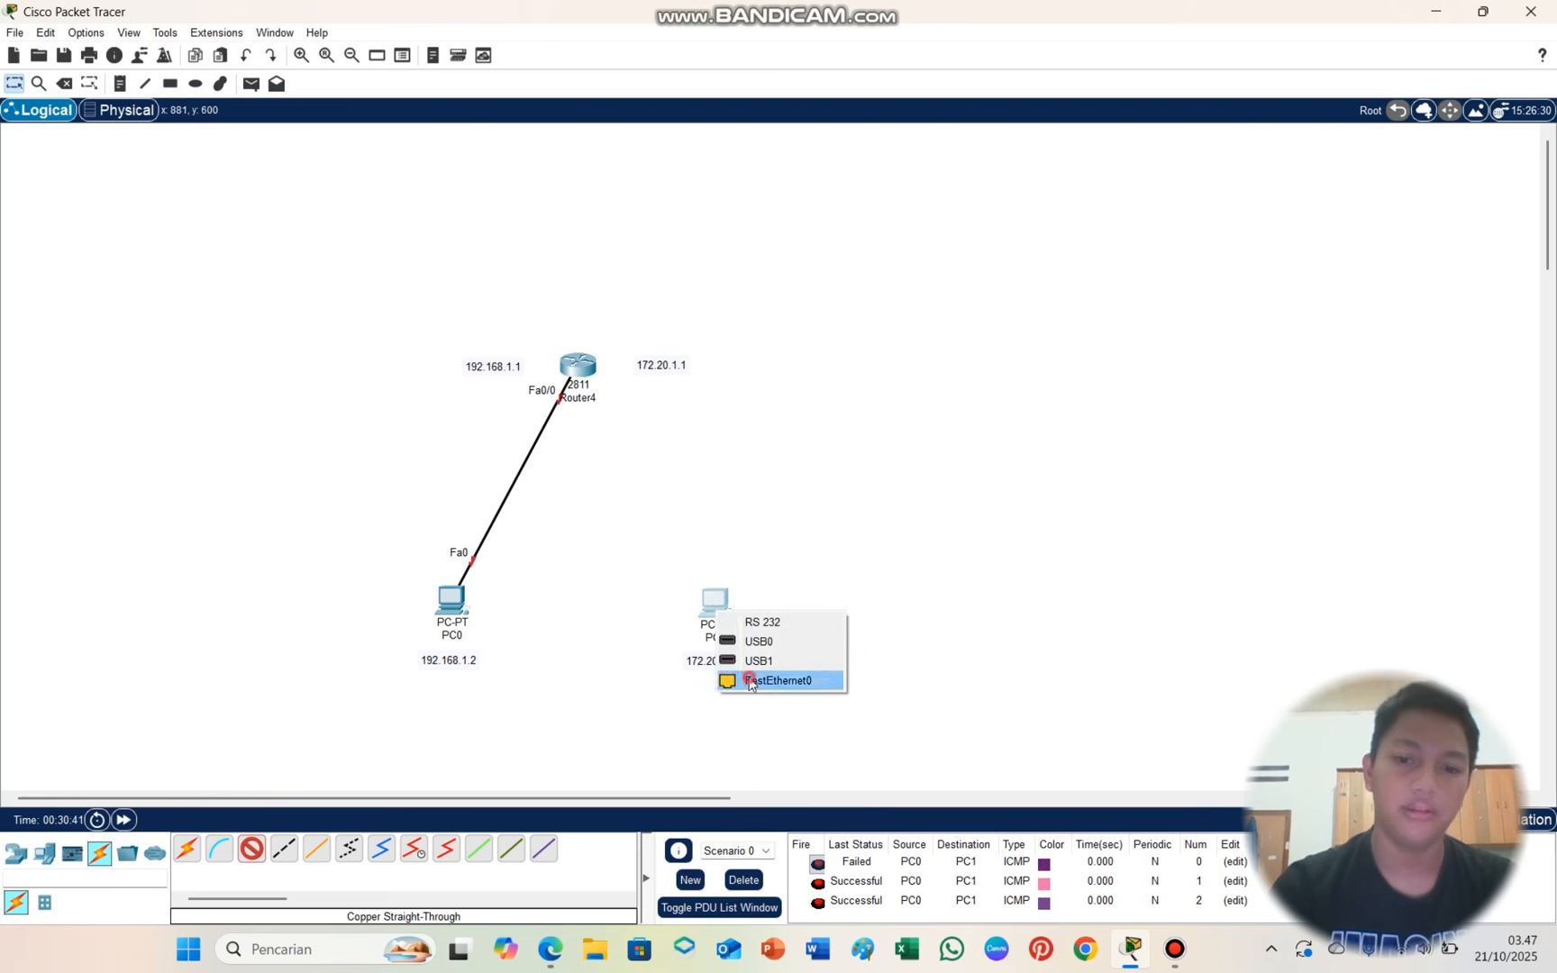
Cable PC1's FastEthernet0 to the router's FastEthernet0/1 with copper straight-through, and reposition PC1 with its 172.20.1.2 label just beneath it
left_click(746, 681)
left_click(578, 370)
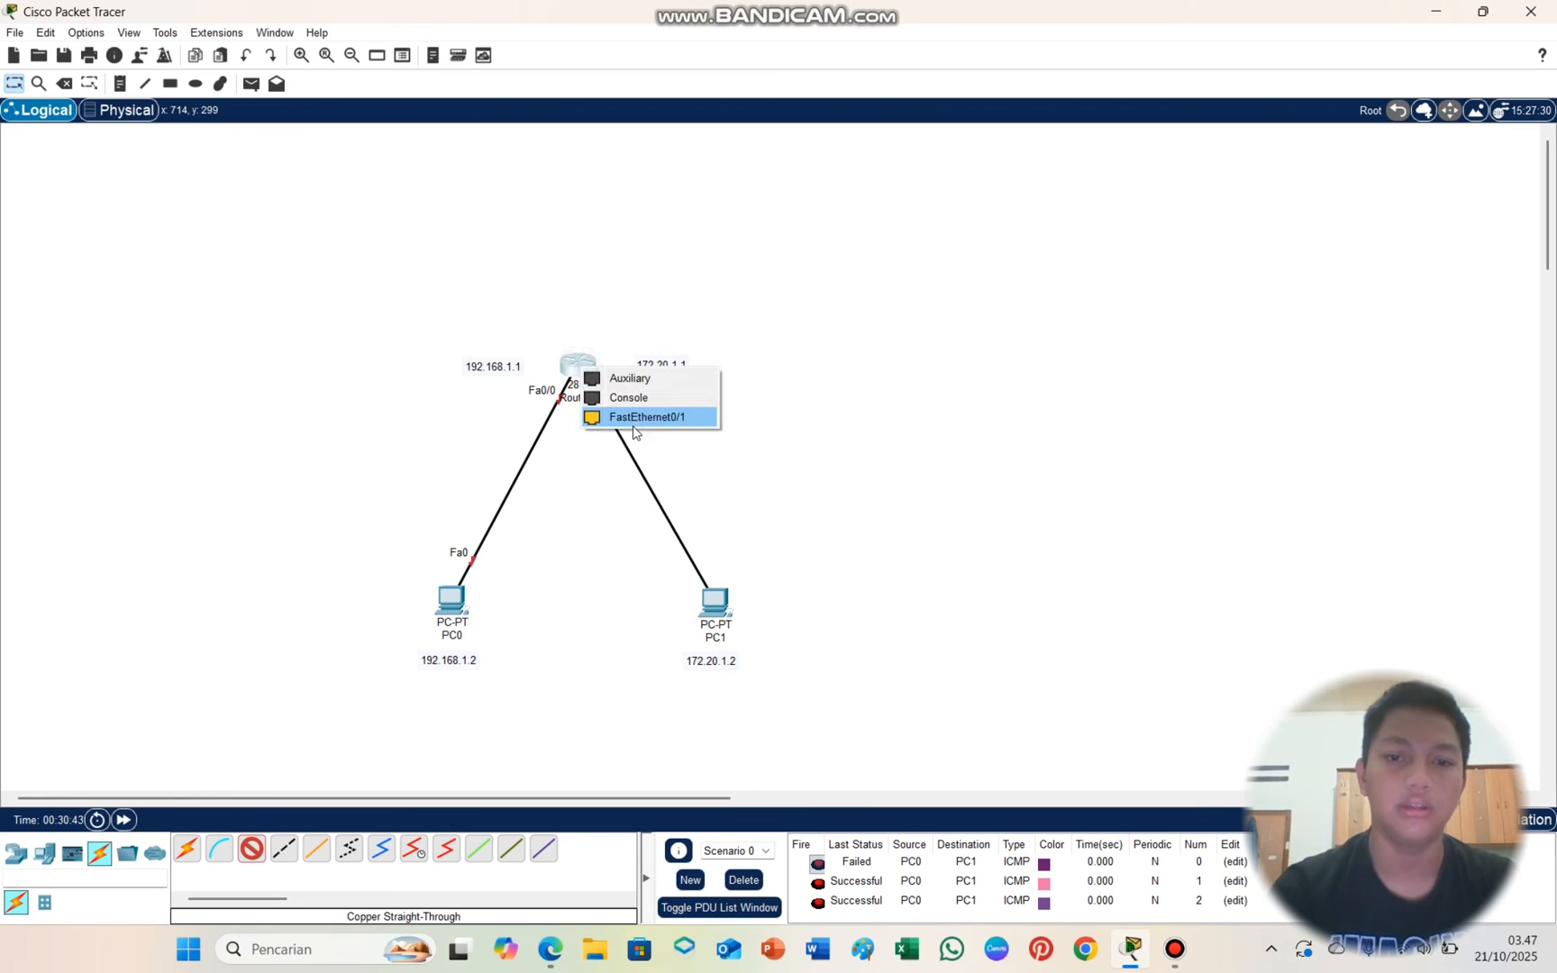
left_click(633, 417)
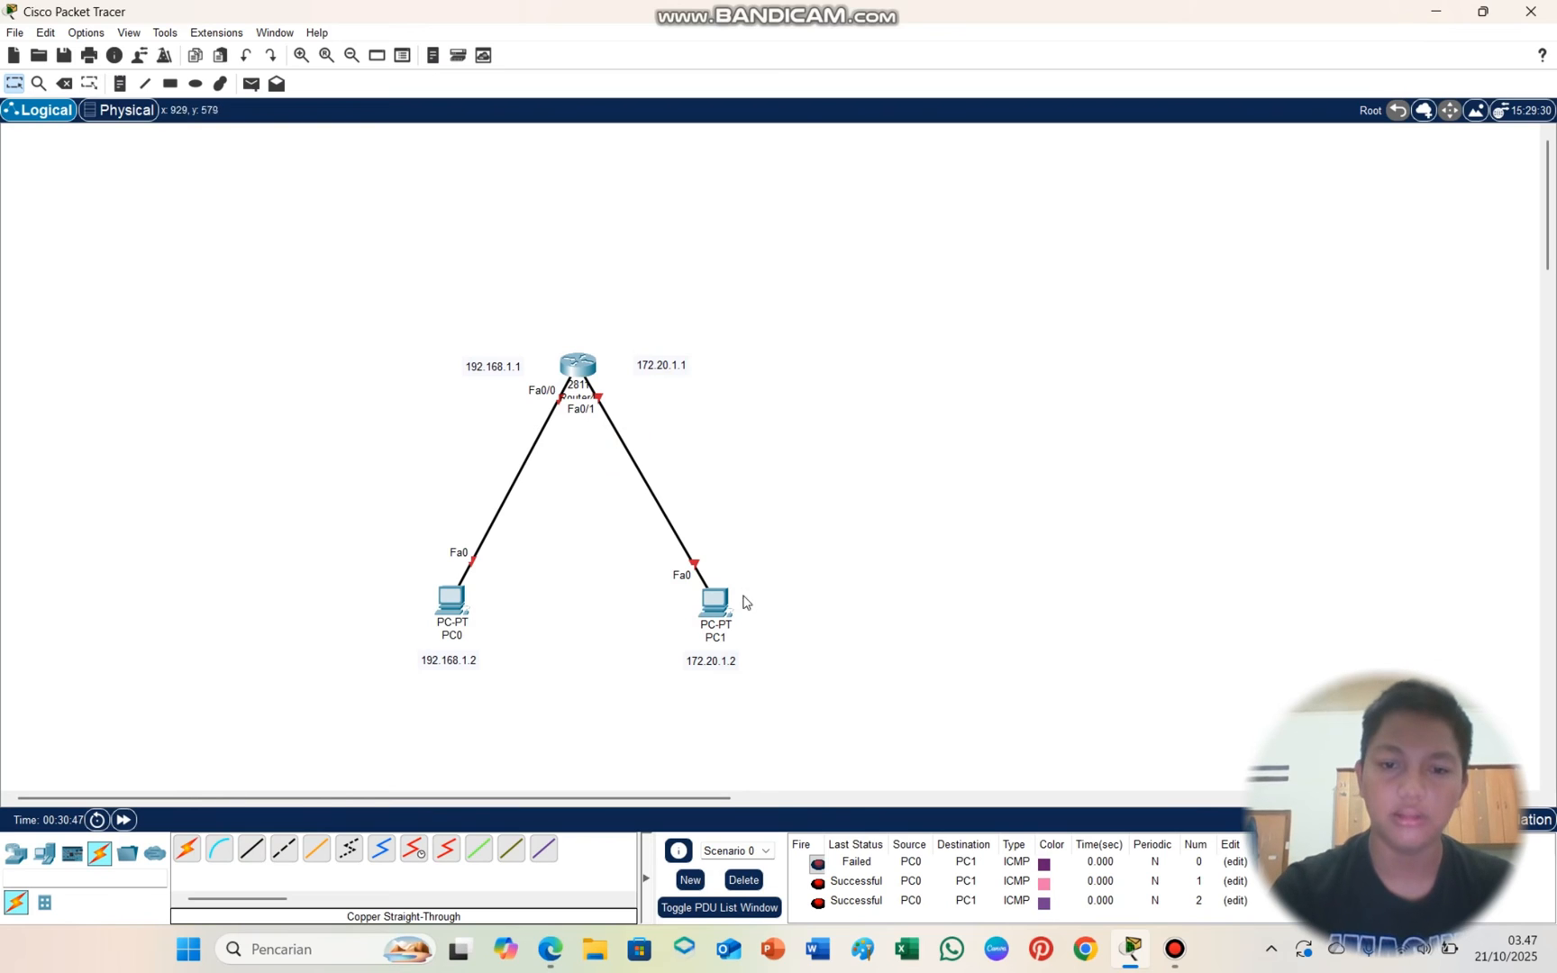
left_click_drag(714, 597, 709, 592)
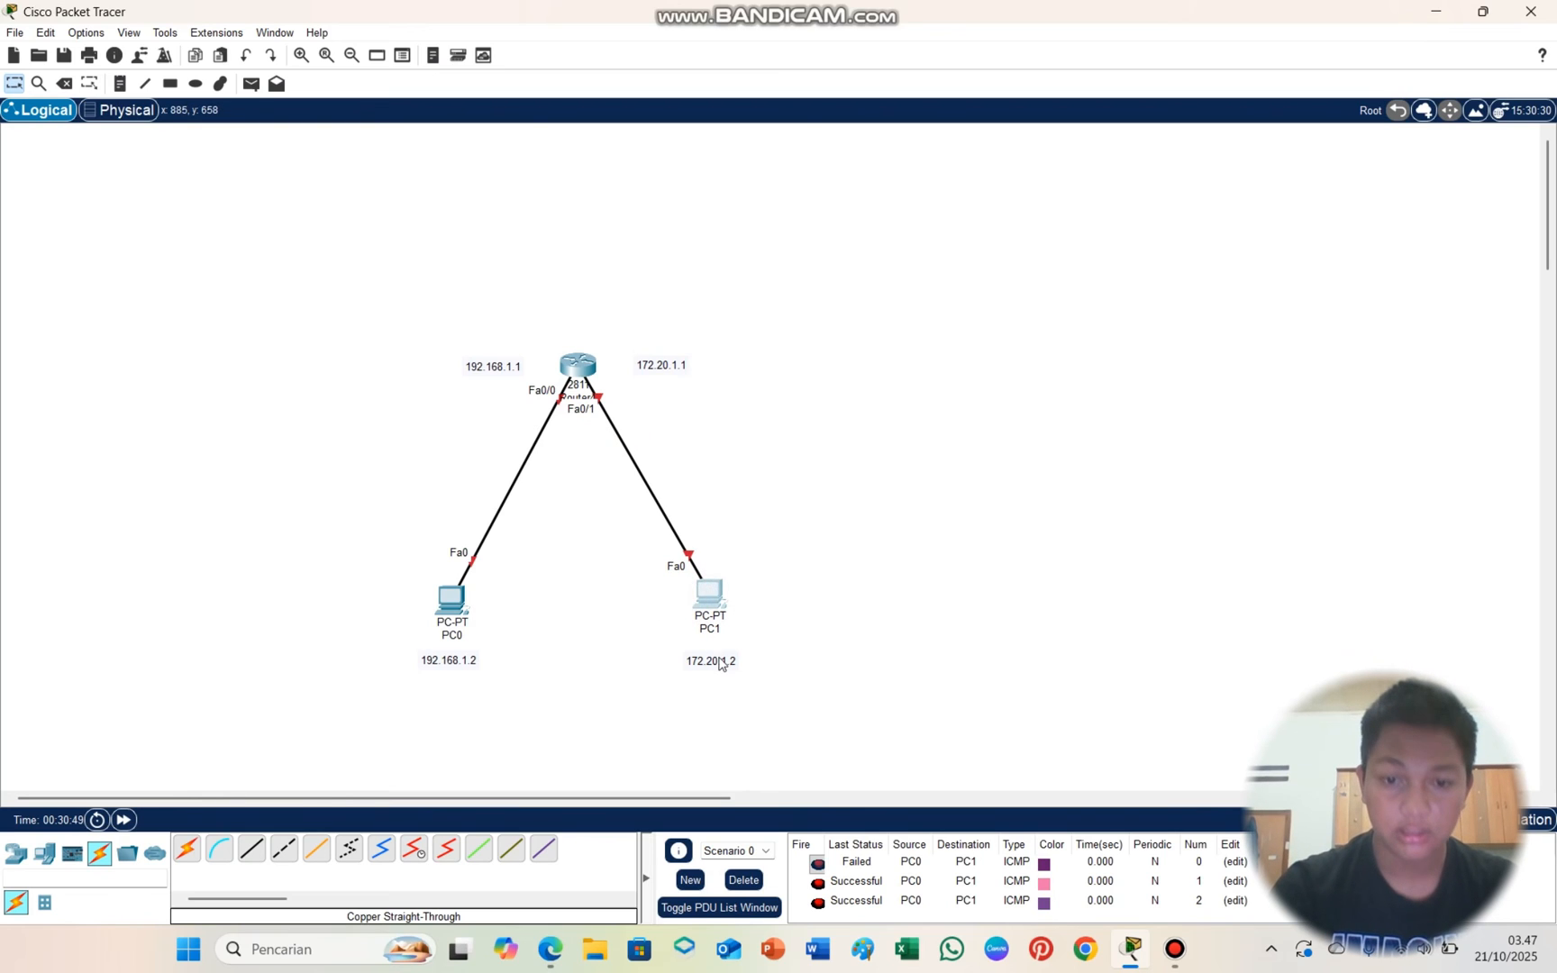
left_click_drag(720, 658, 718, 606)
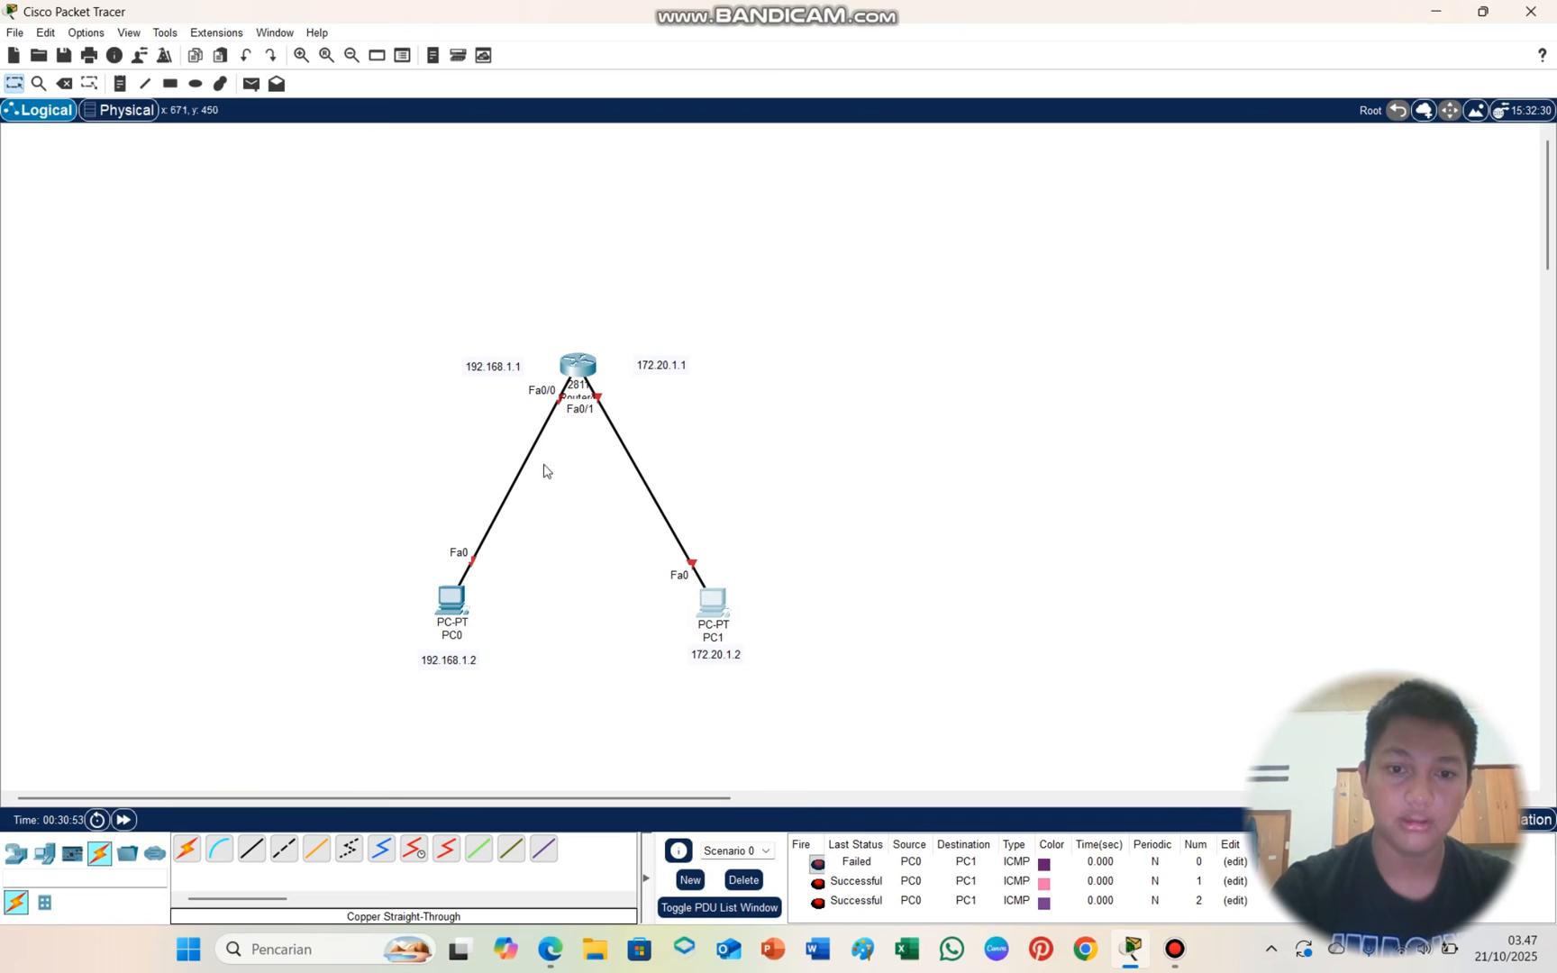
Check PC0's static IPv4 address, subnet mask and default gateway in its IP Configuration, and close the device window
left_click(450, 604)
left_click(456, 598)
left_click(440, 606)
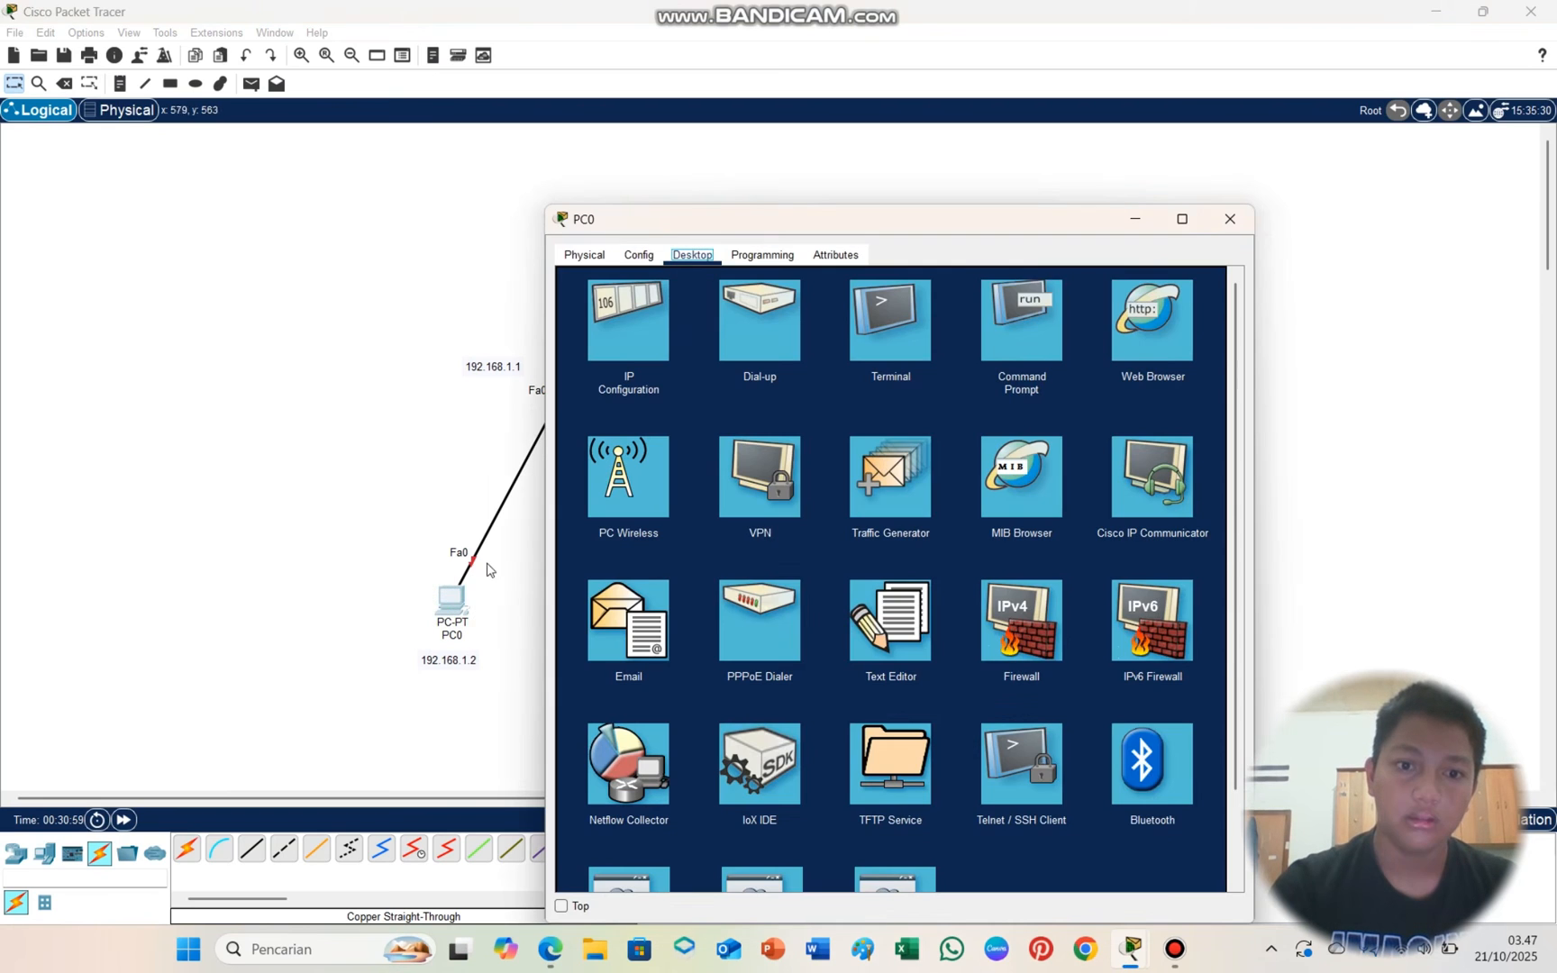
left_click(629, 306)
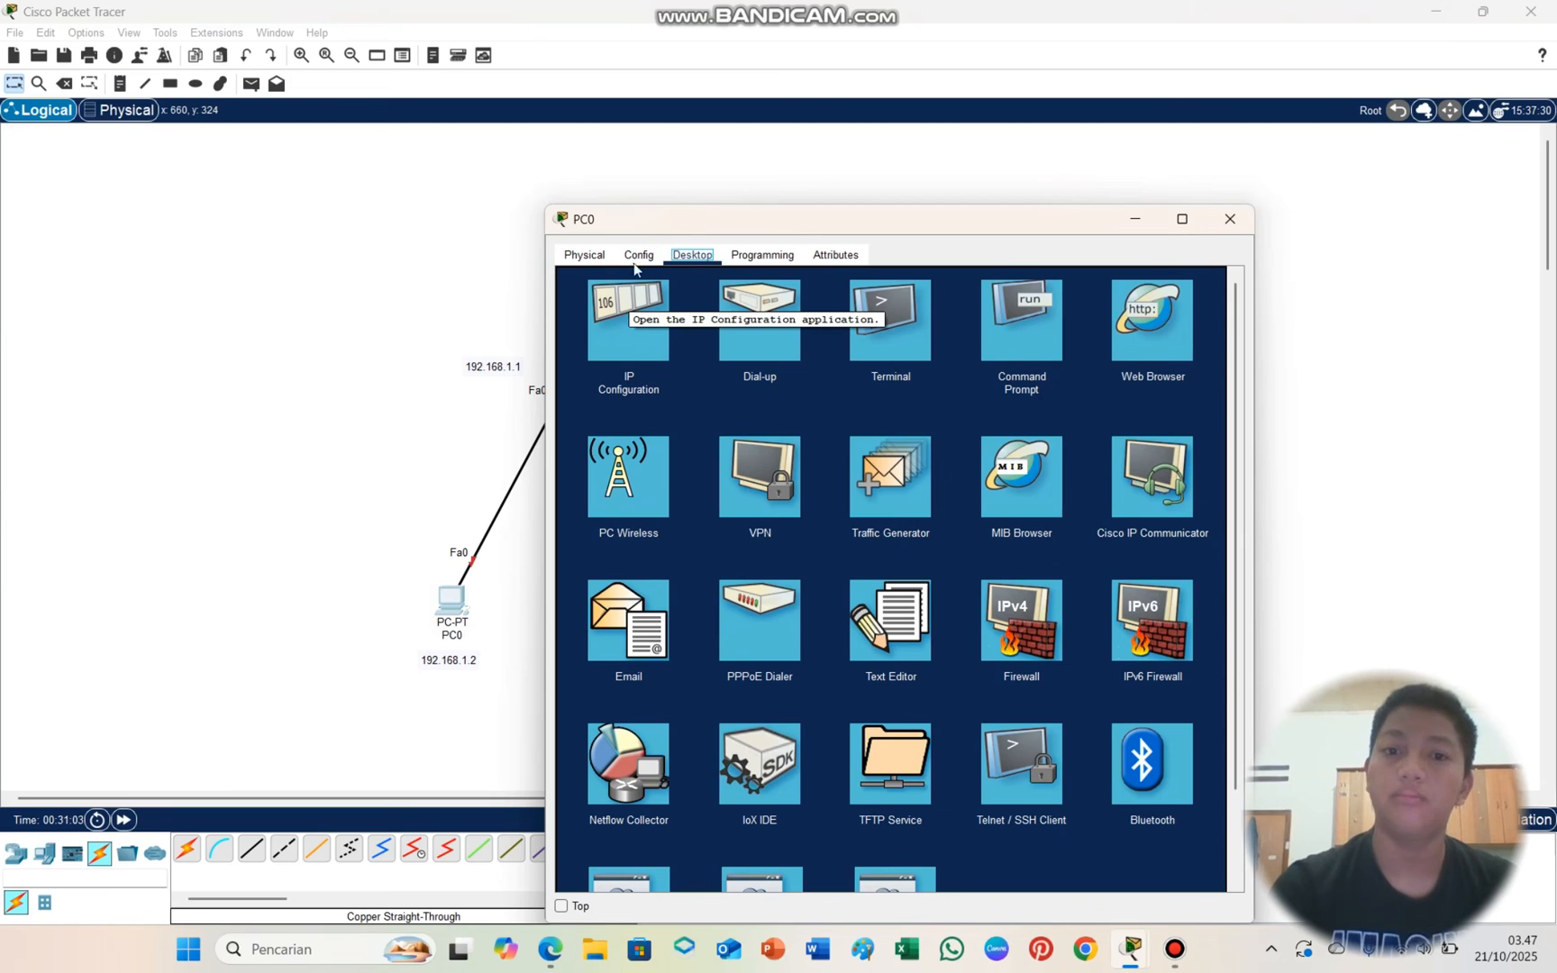
left_click(596, 319)
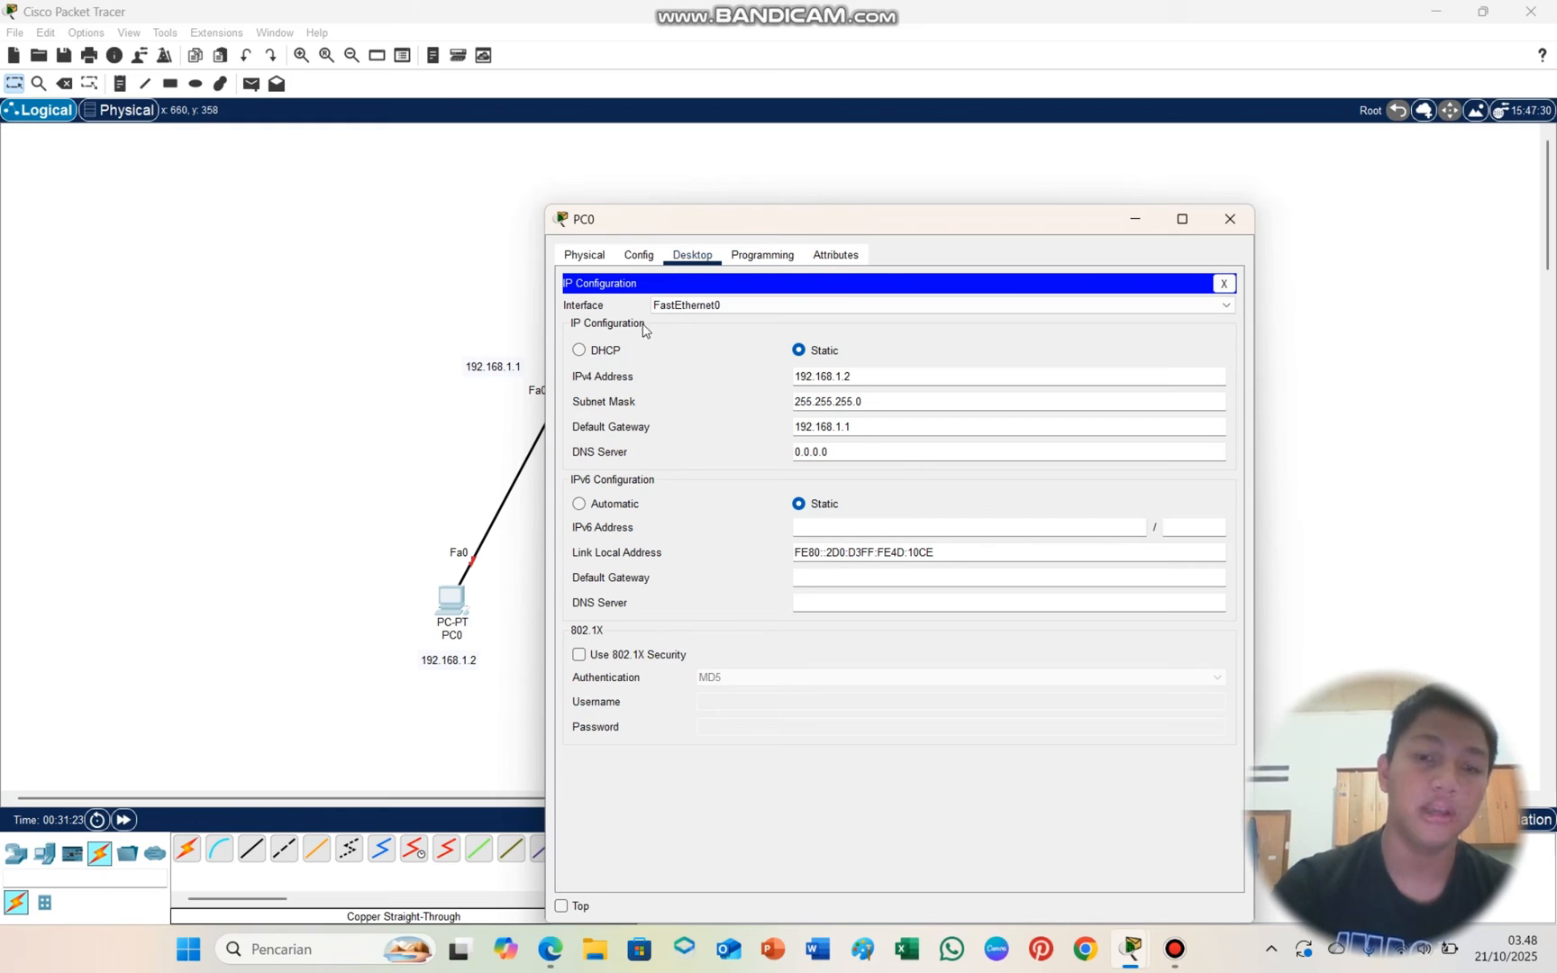
left_click_drag(848, 230, 899, 424)
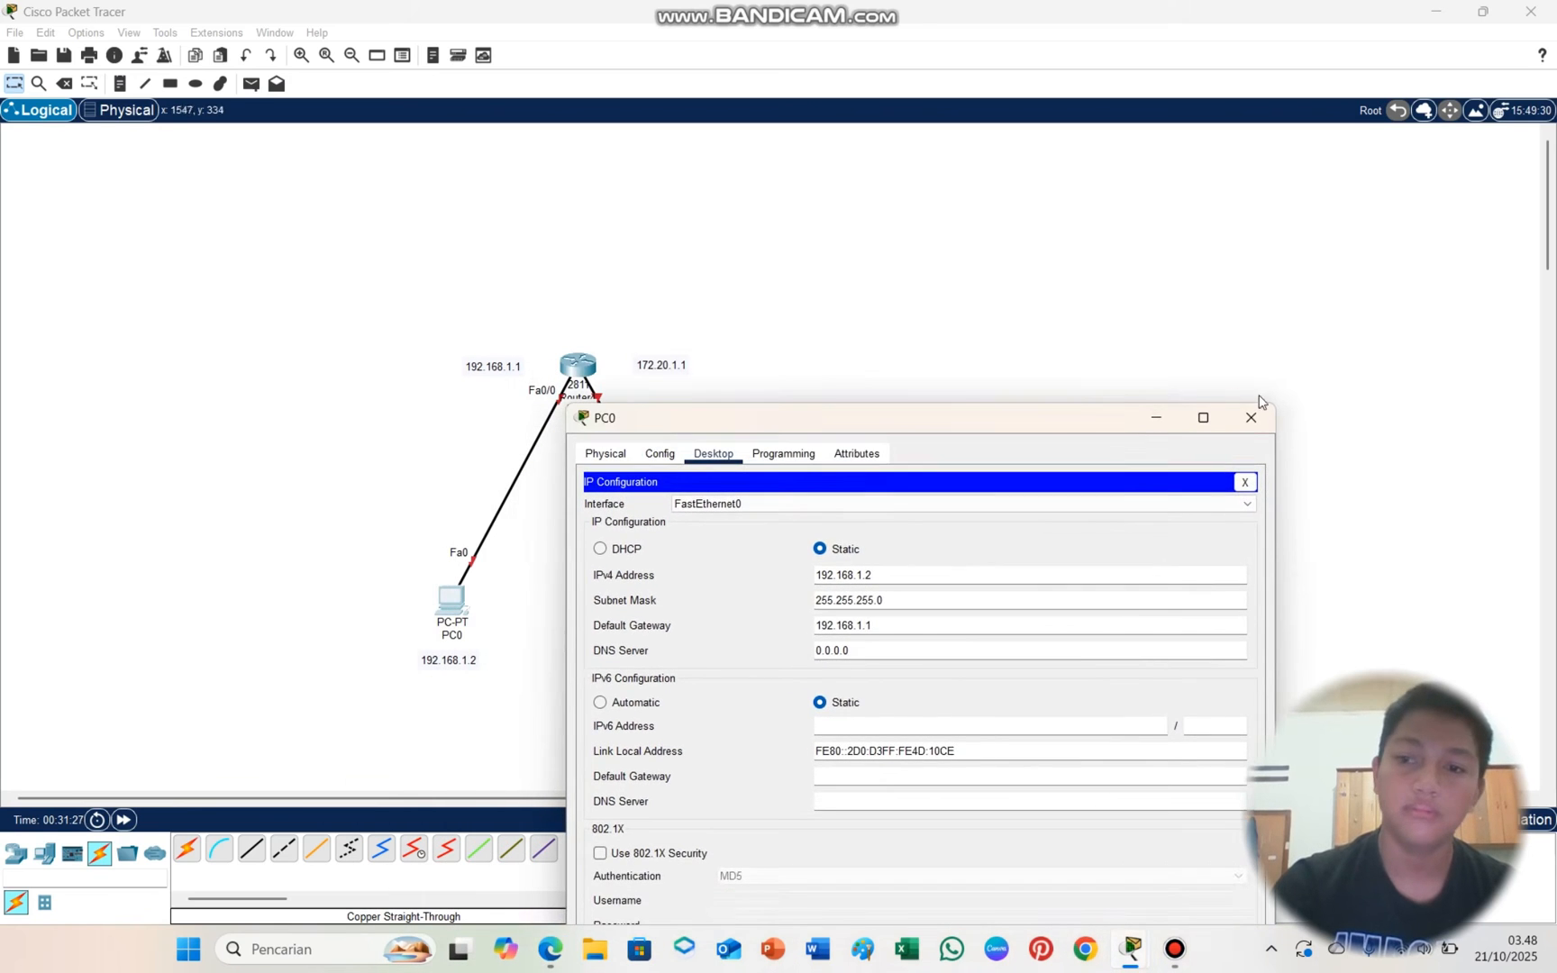
left_click(1235, 433)
Check PC1's static IPv4 address, subnet mask and default gateway in its IP Configuration, and close the device window
left_click(713, 596)
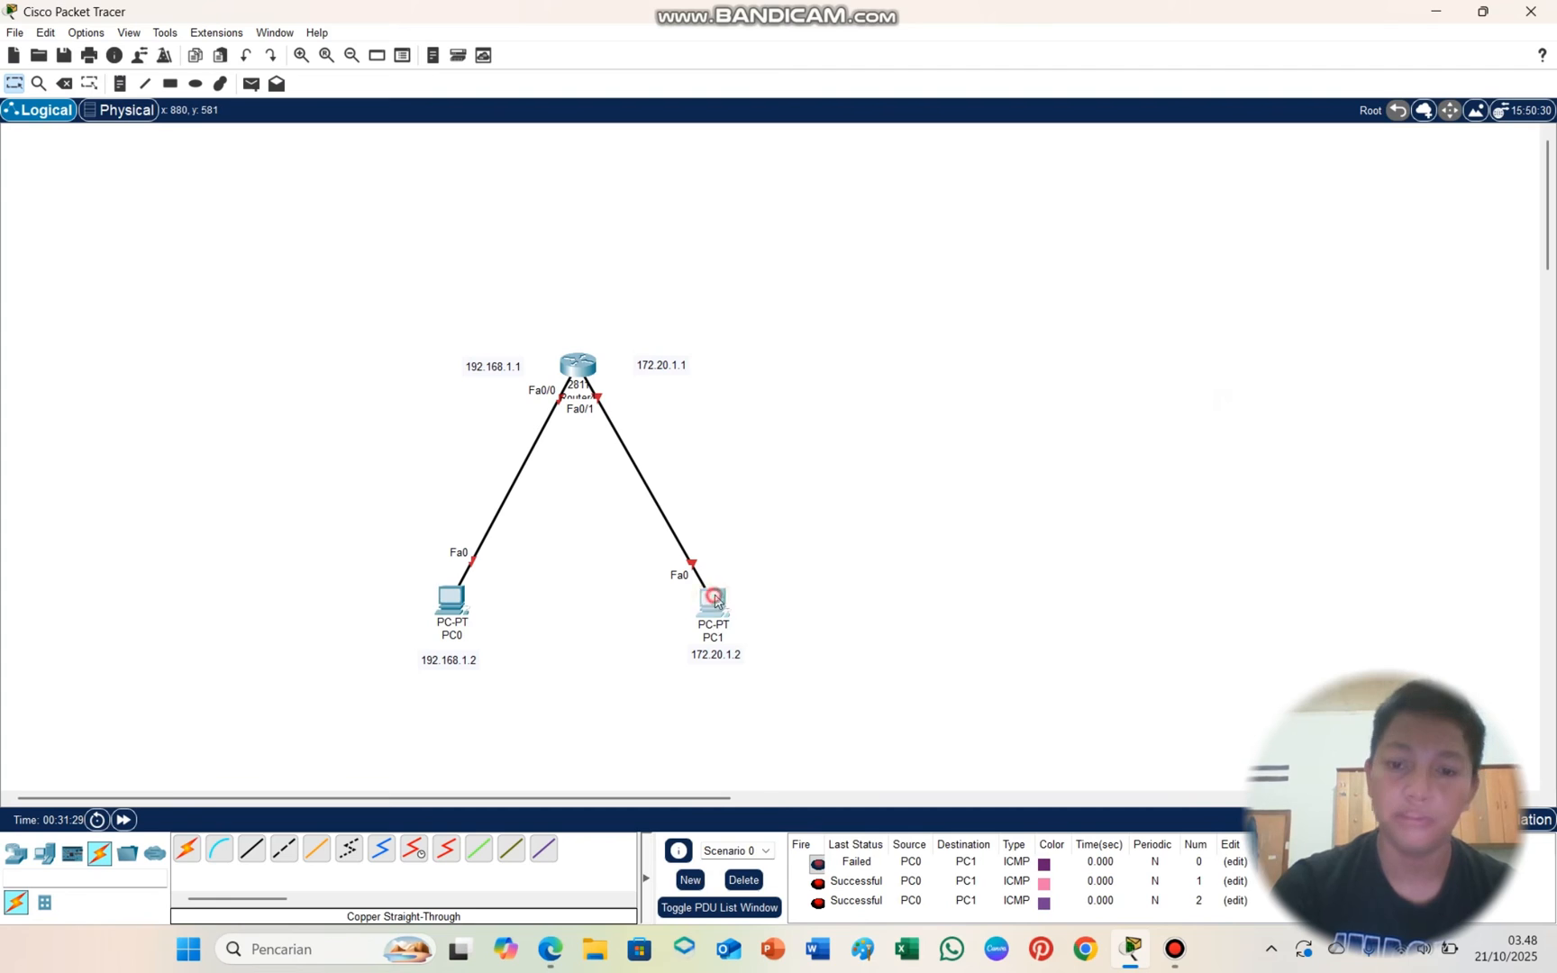
left_click(619, 342)
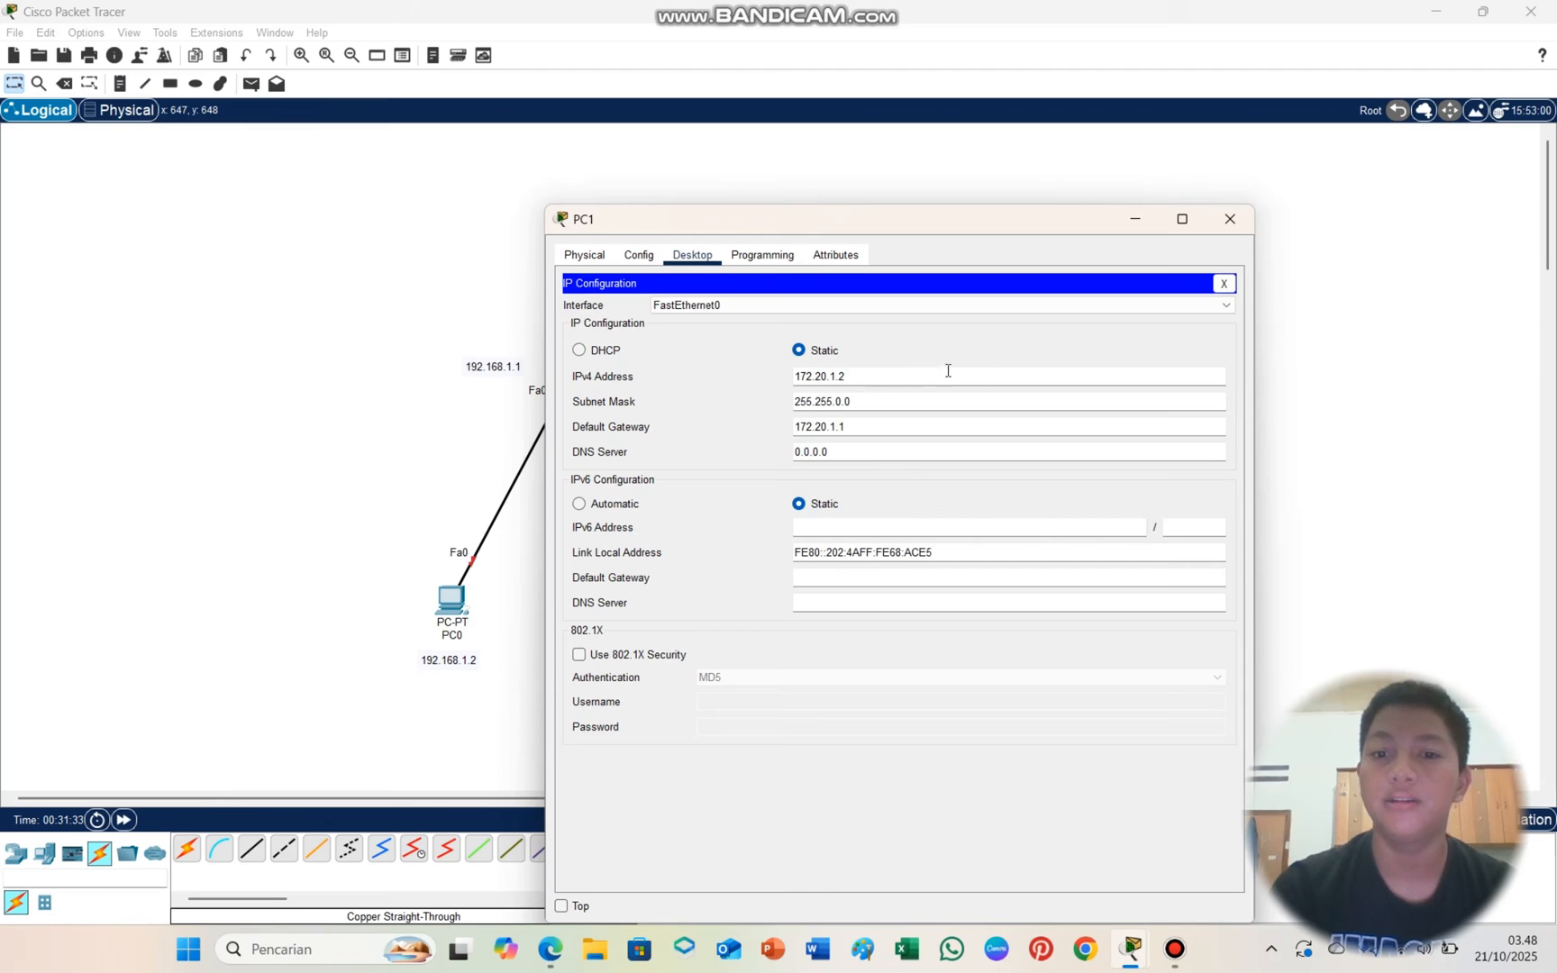
left_click(1230, 219)
Open Router4's command line in a maximized window and answer no to the initial configuration dialog to reach the router prompt
left_click(576, 367)
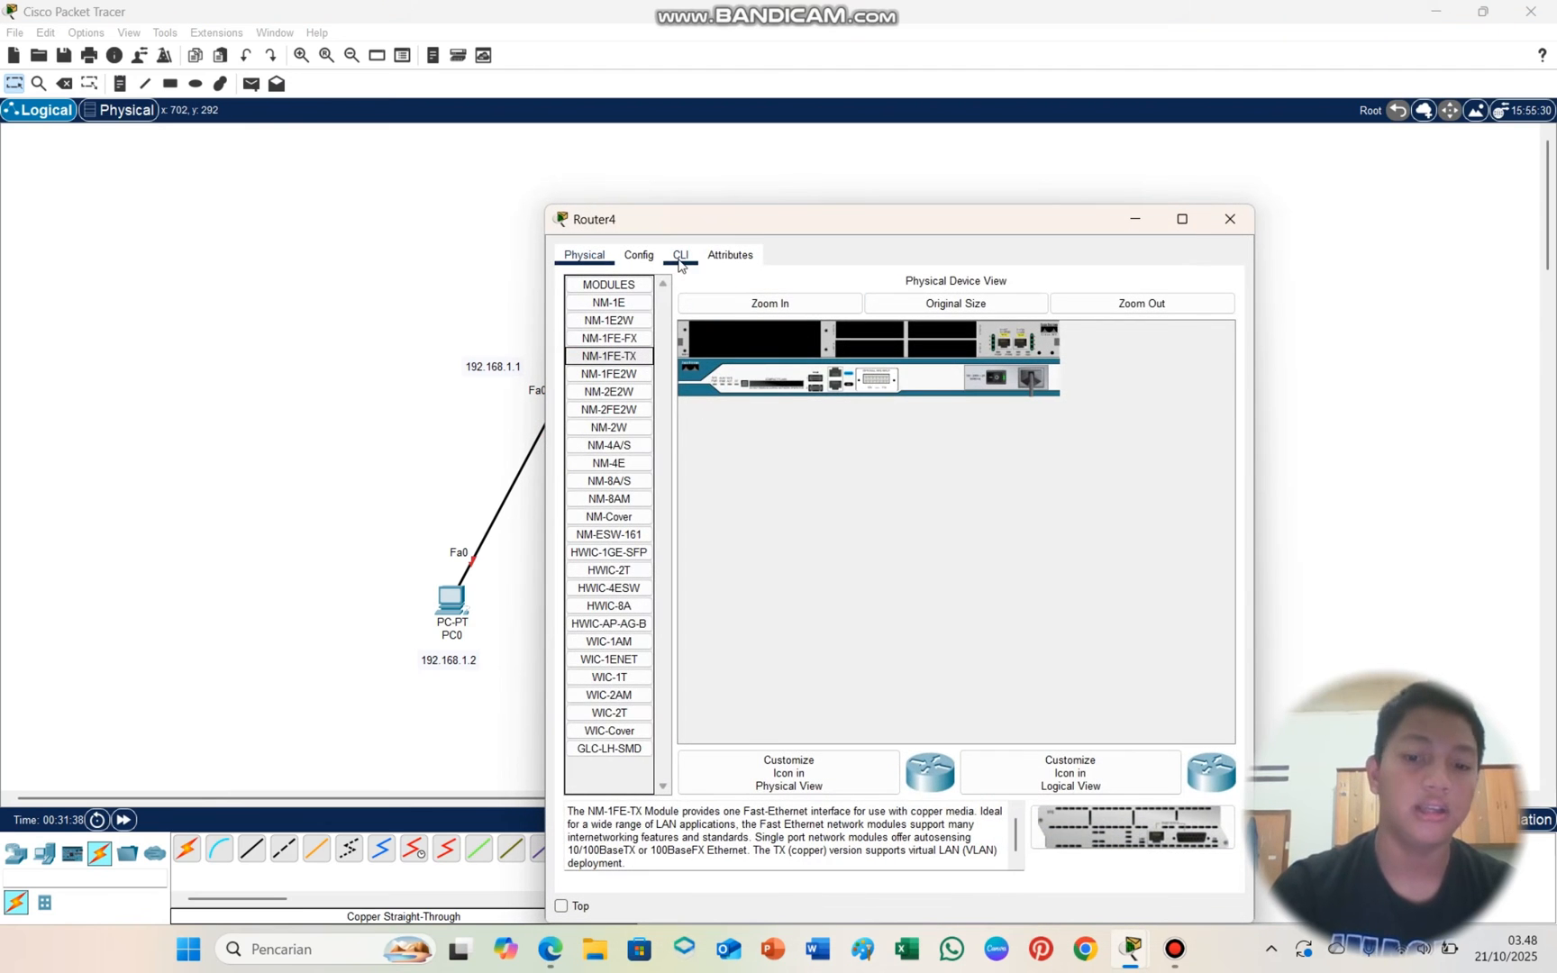
left_click(681, 259)
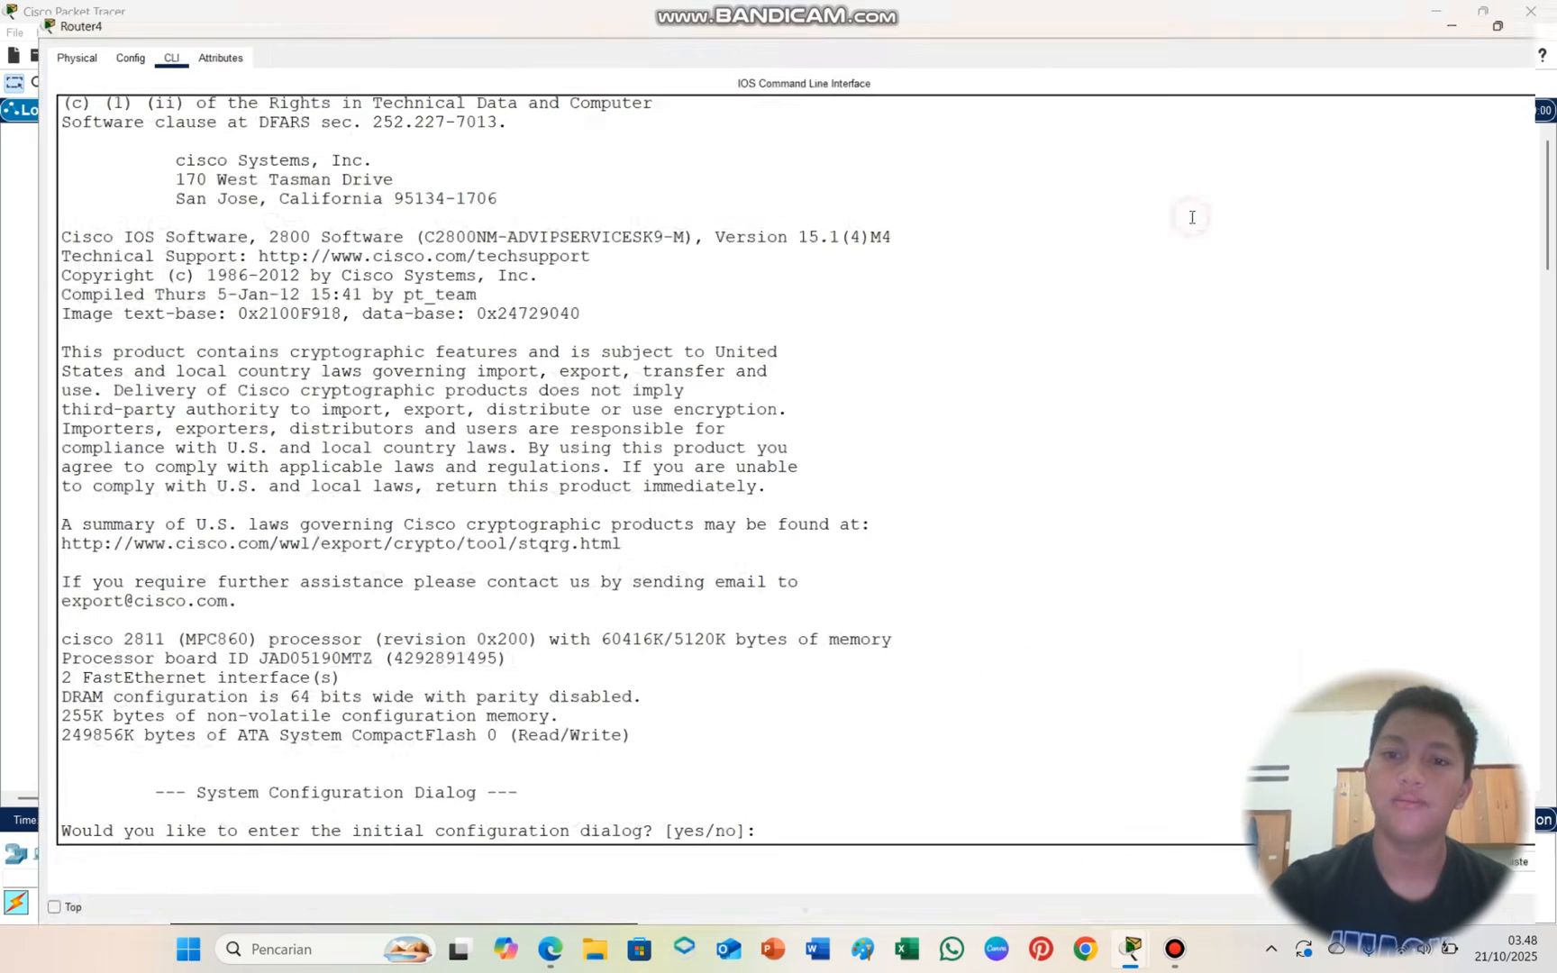
left_click(1184, 220)
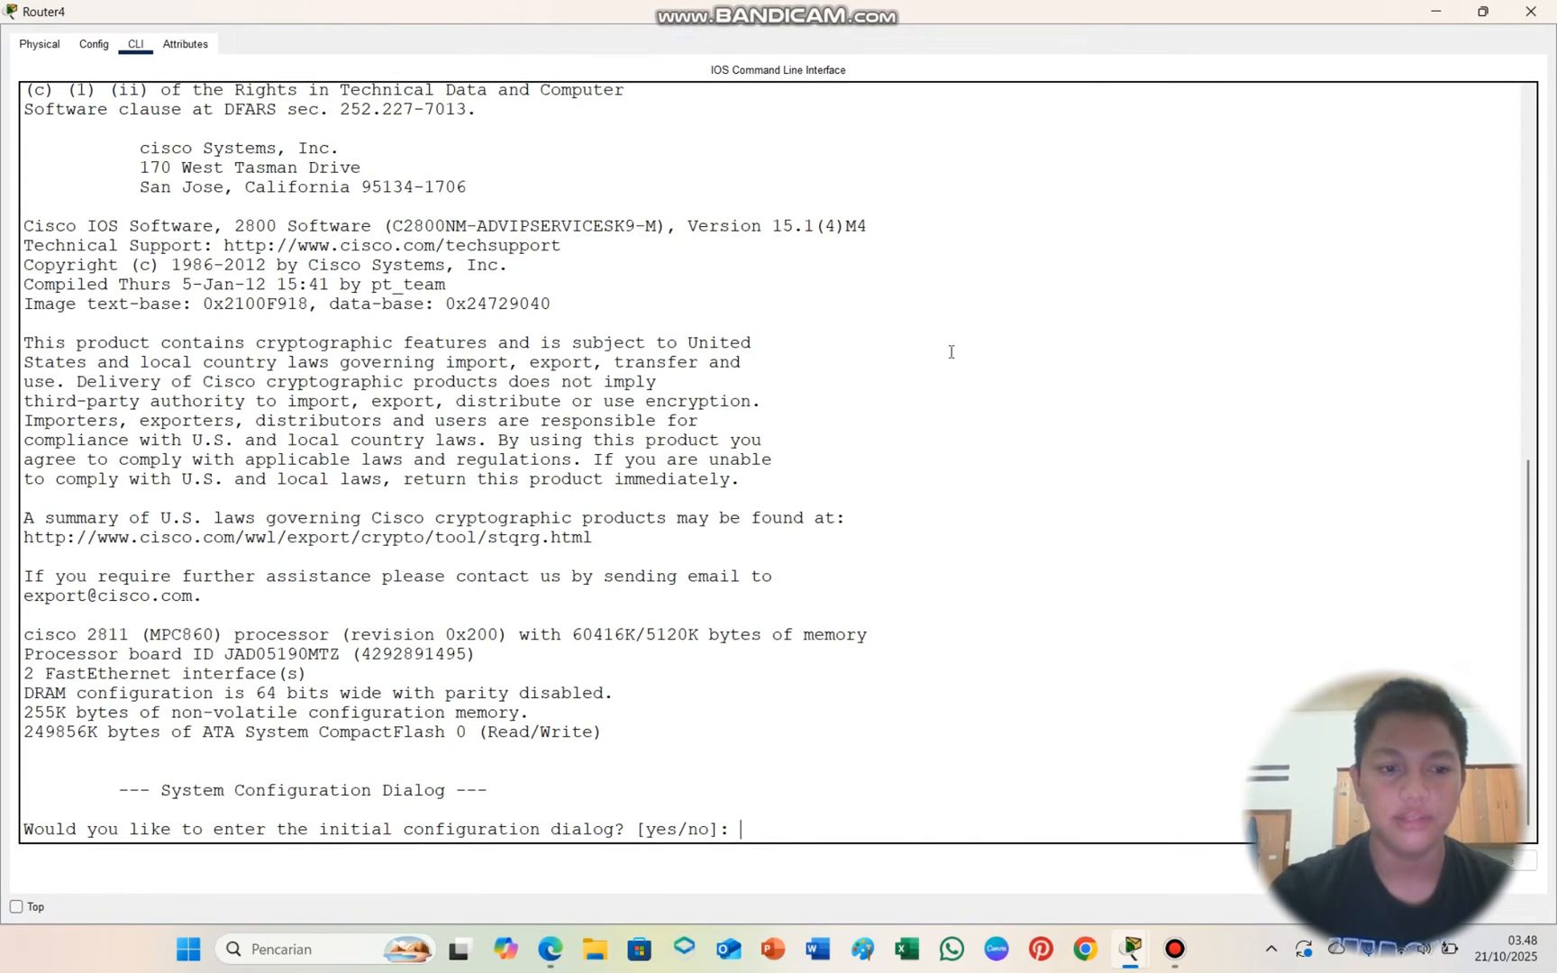
type("no")
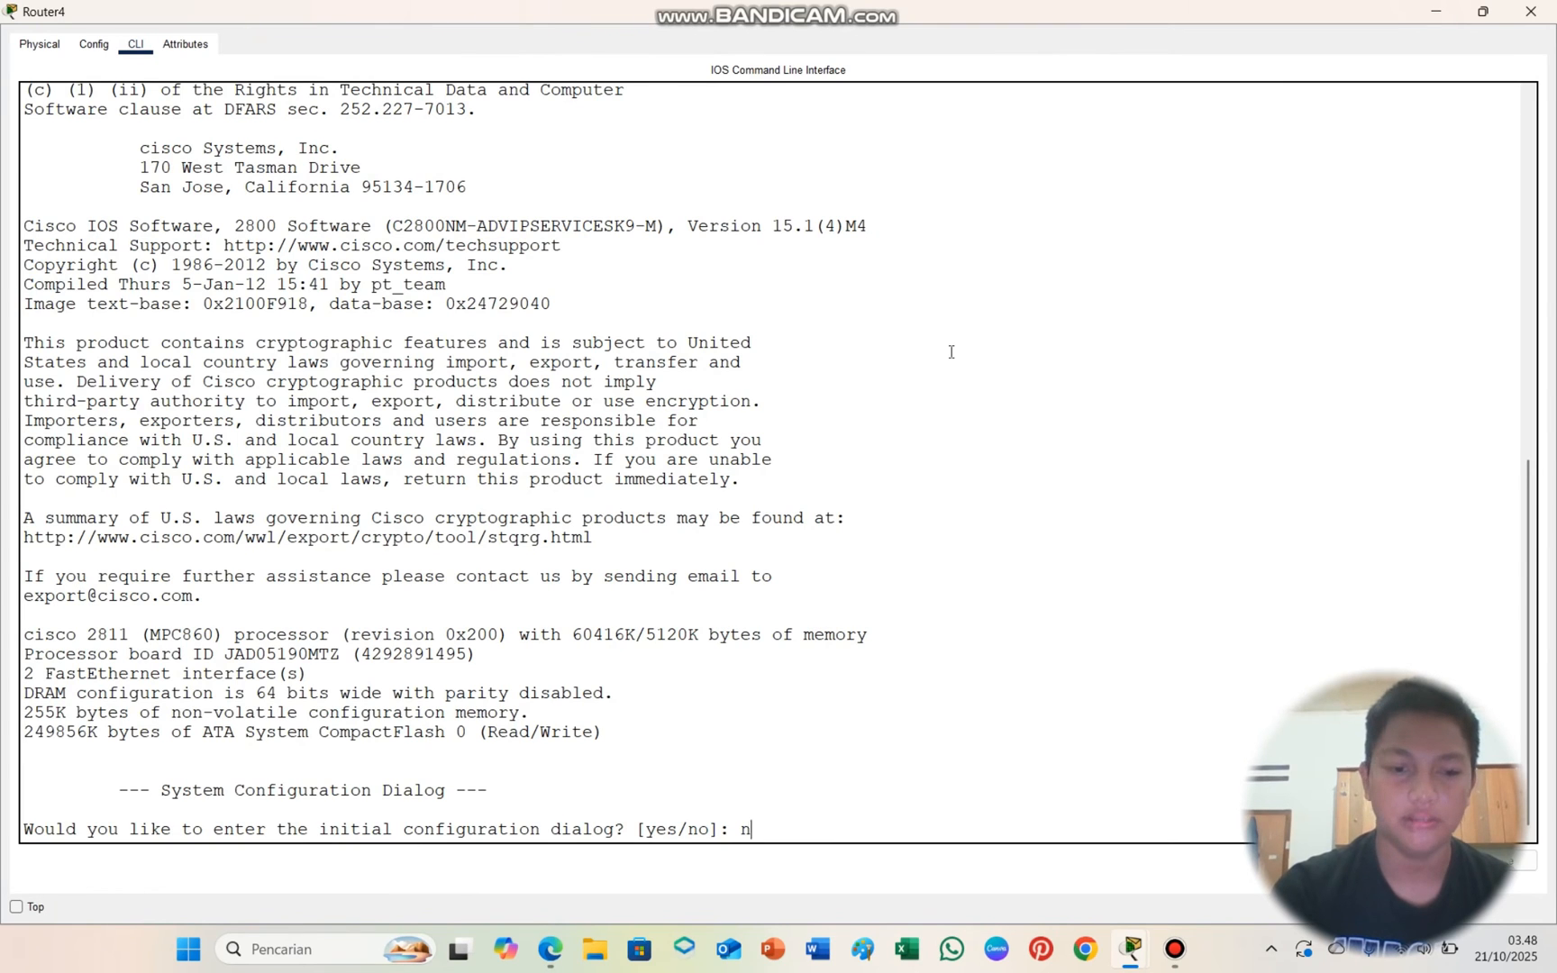
key("Return")
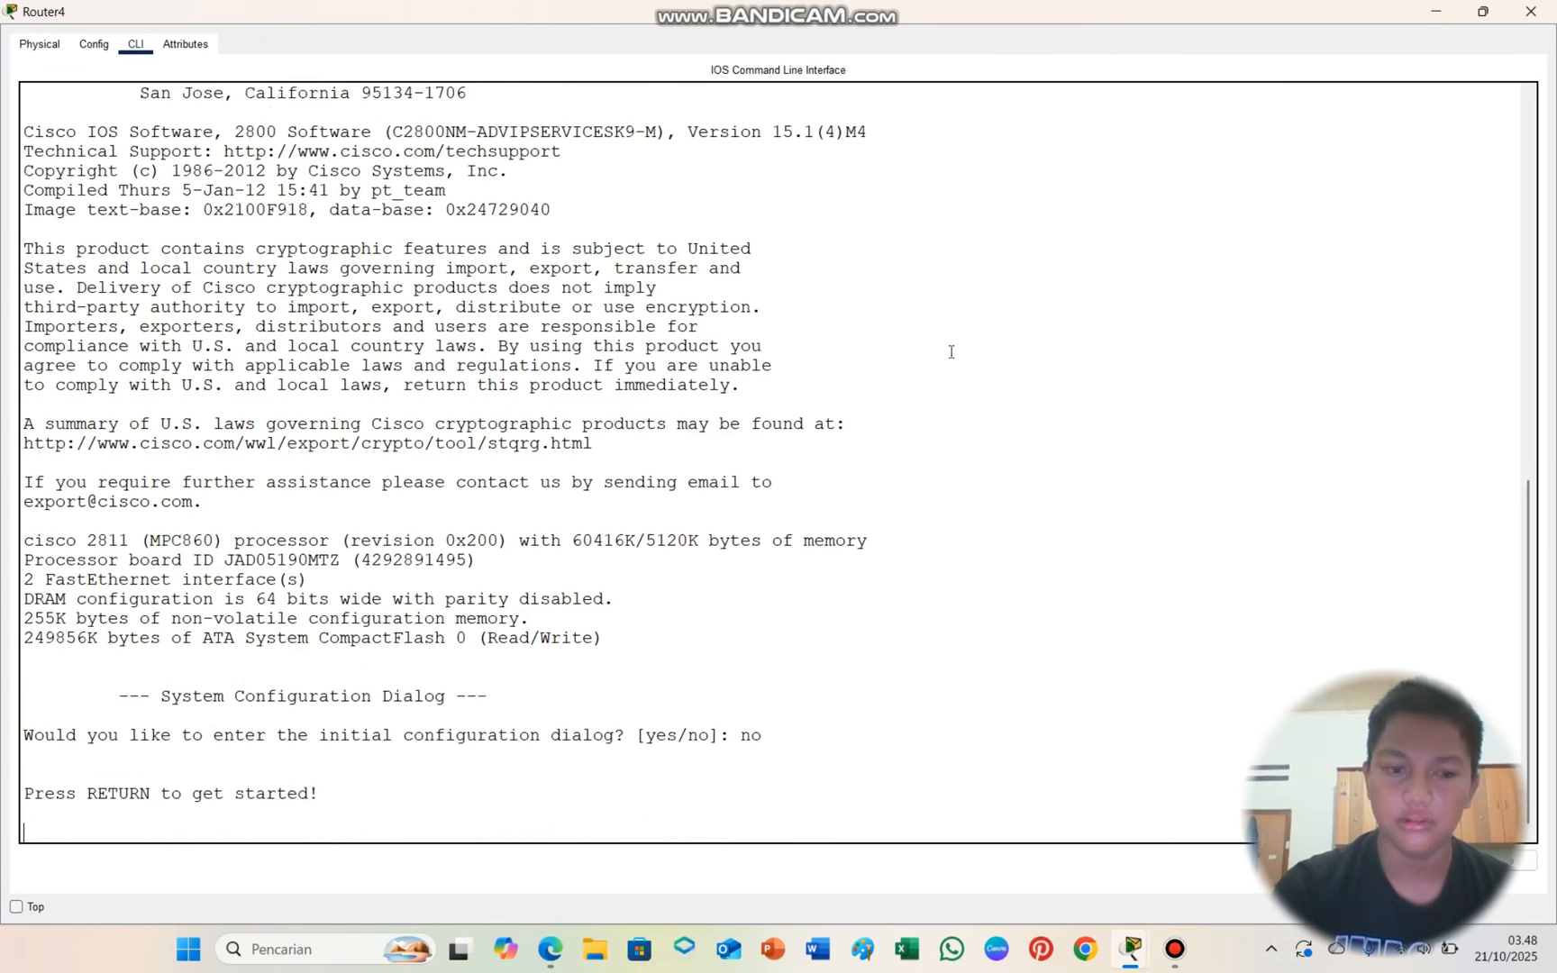
key("Return")
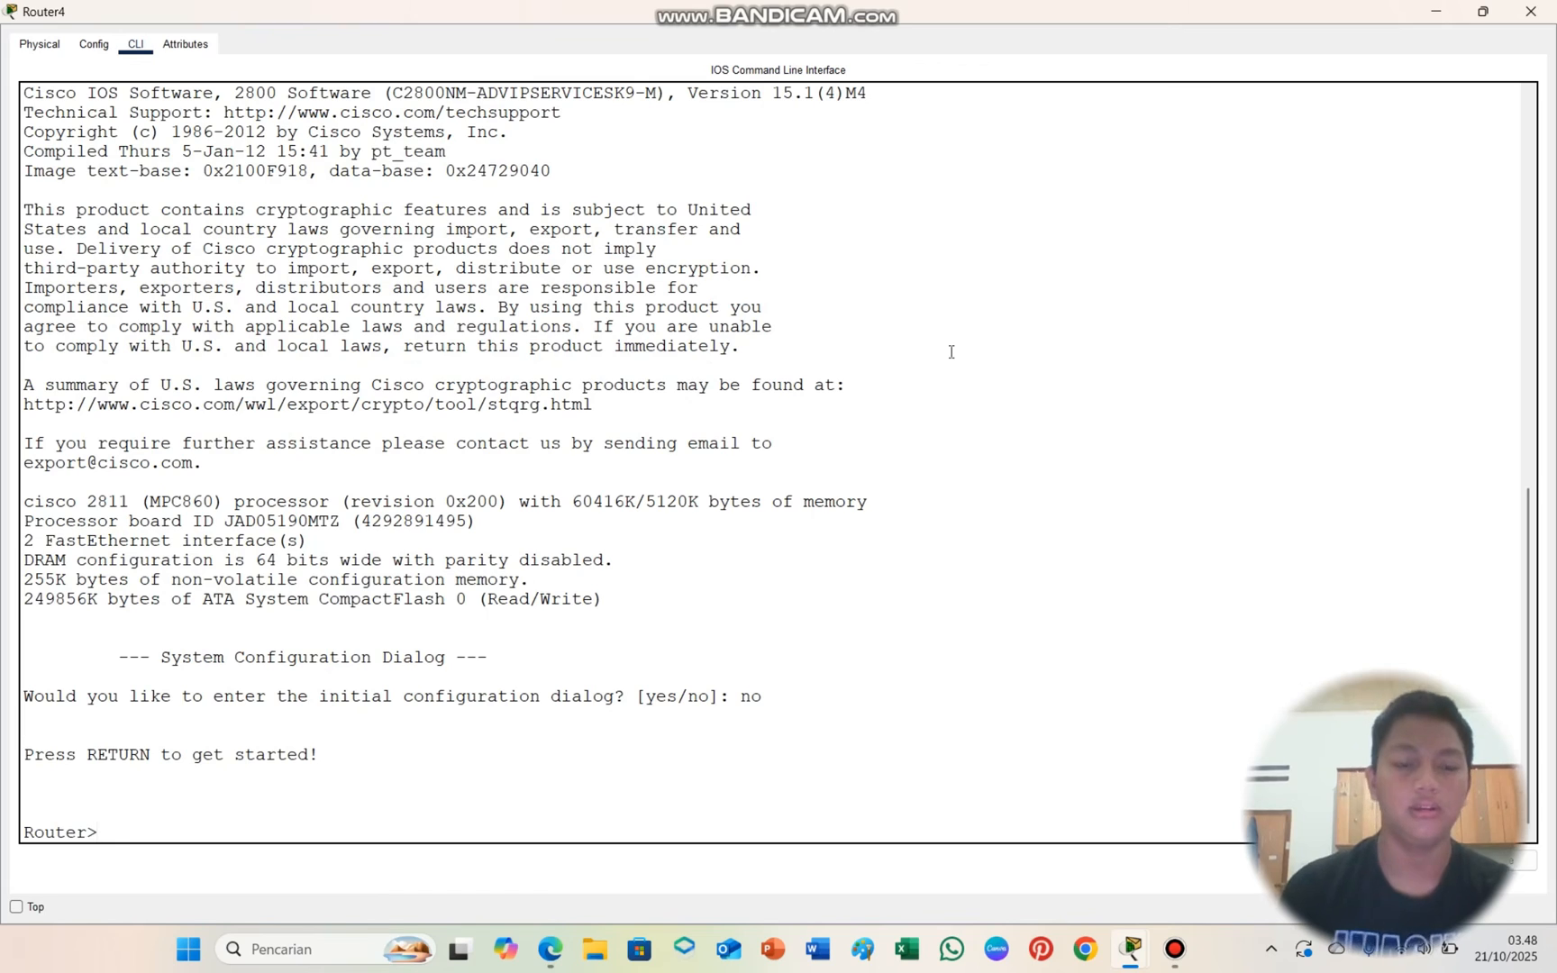
Enter privileged mode with enable and global configuration mode with conf t on the router
type("ena")
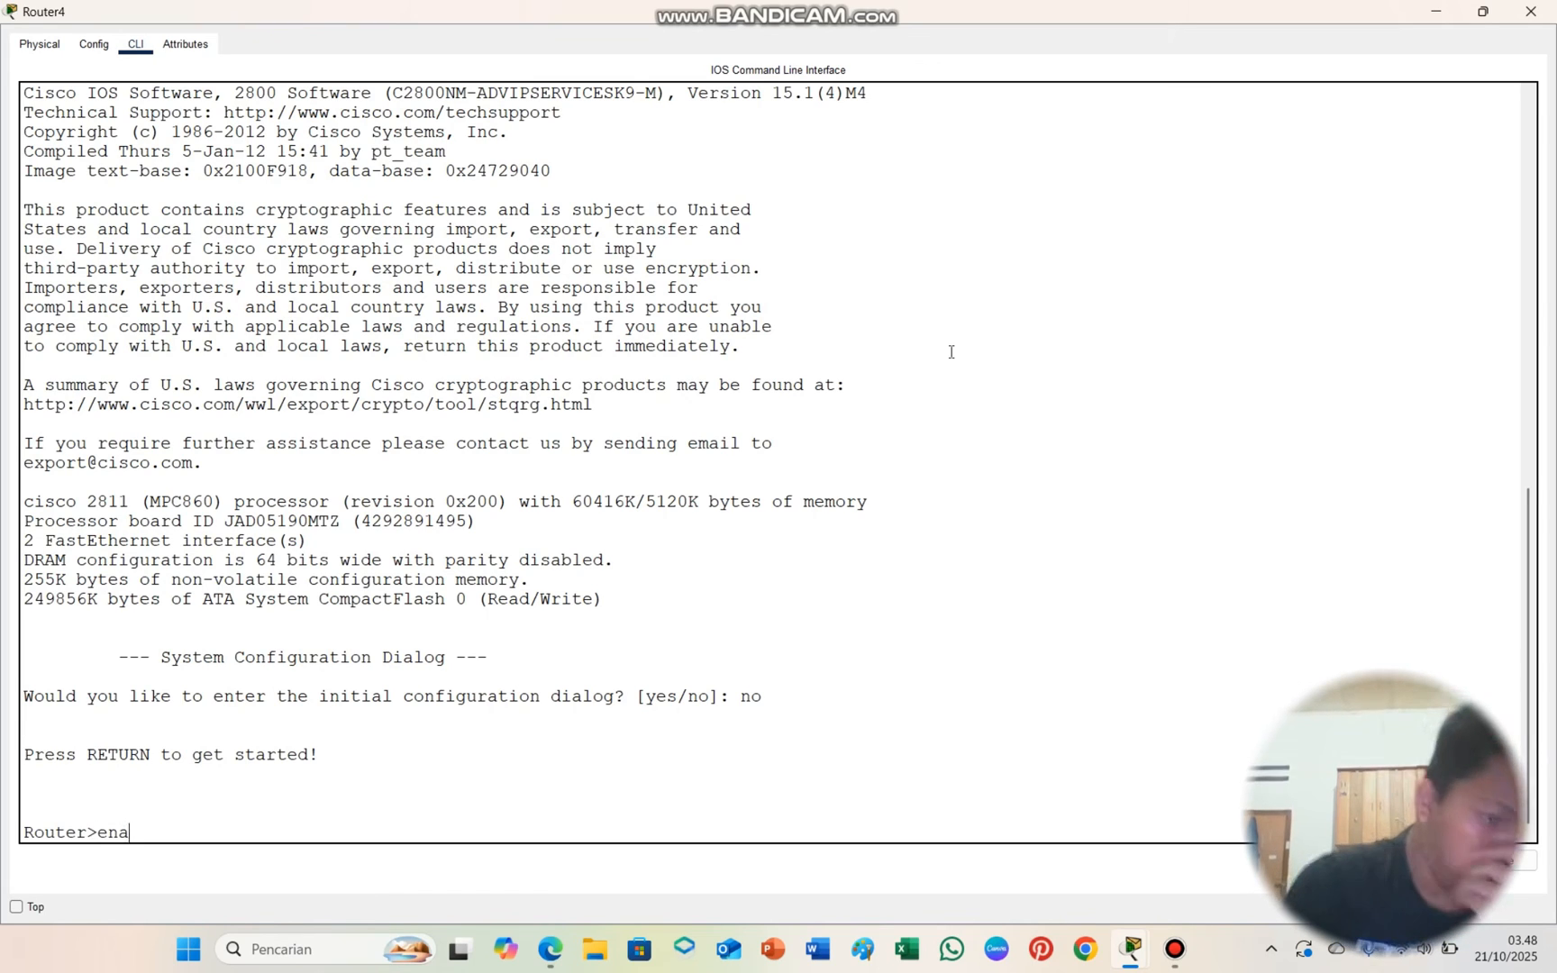
type("ble")
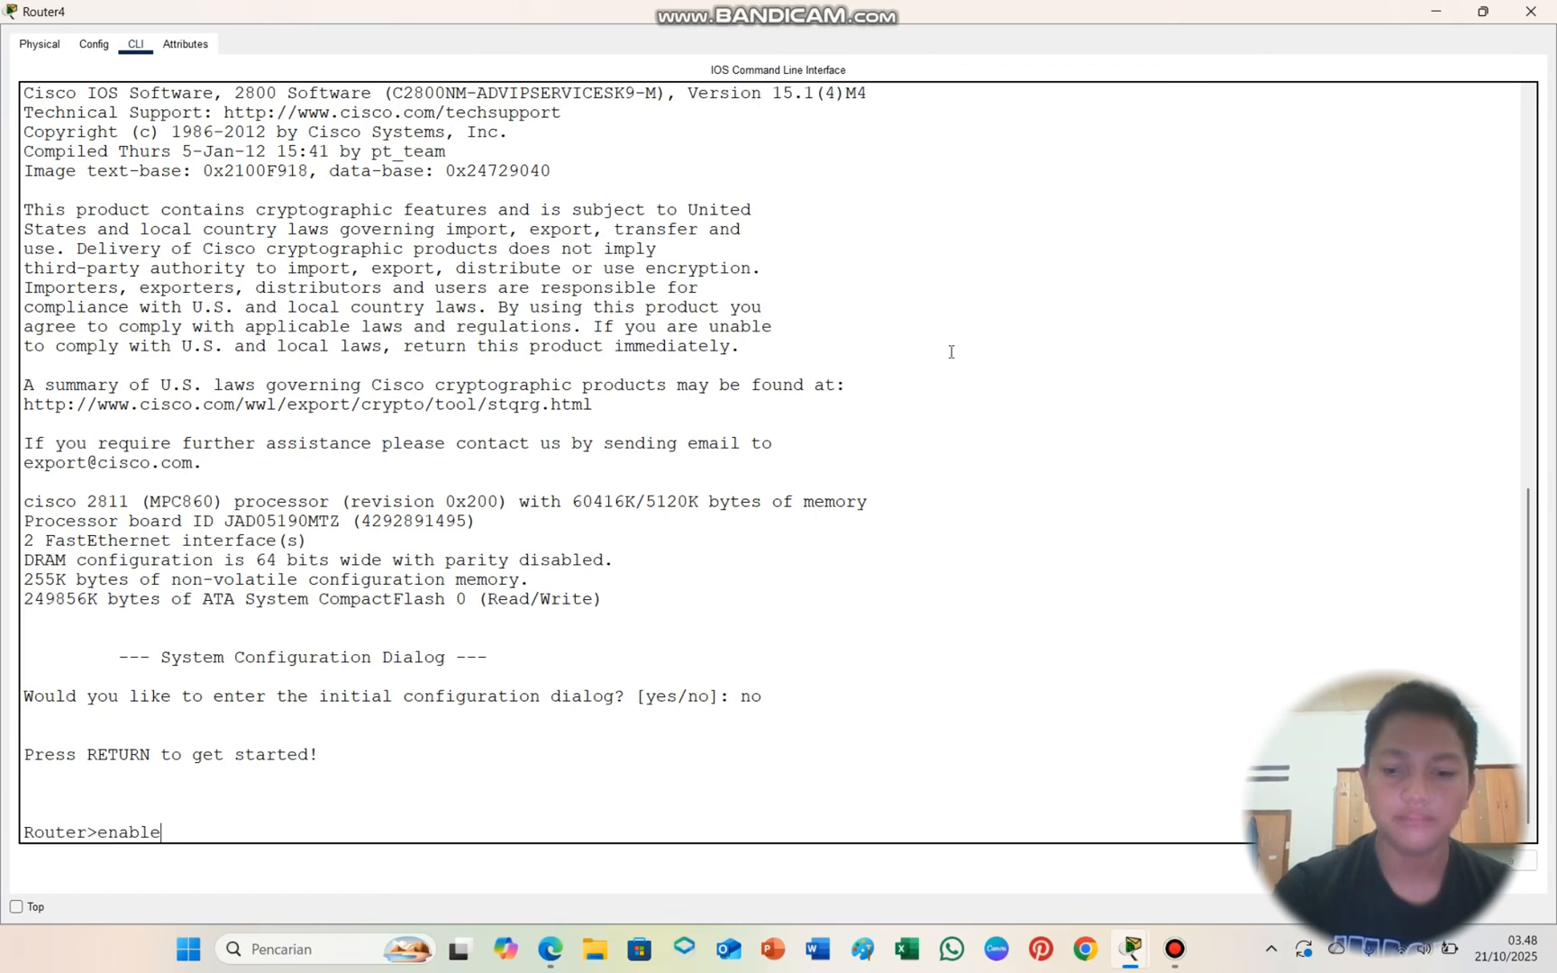
key("Return")
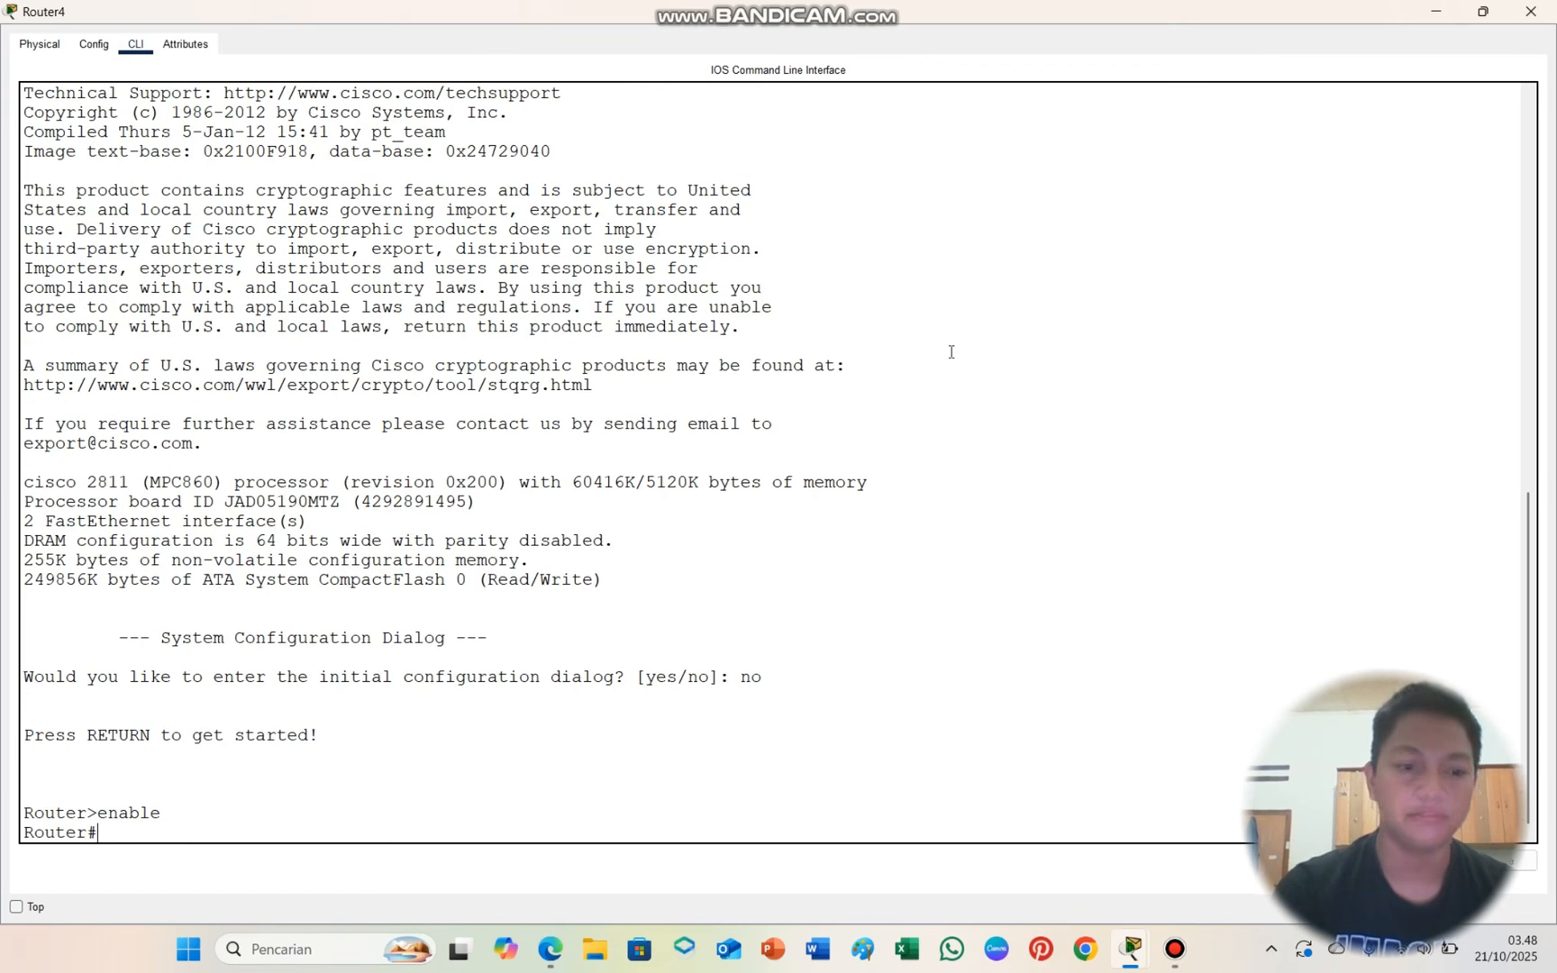
type("co")
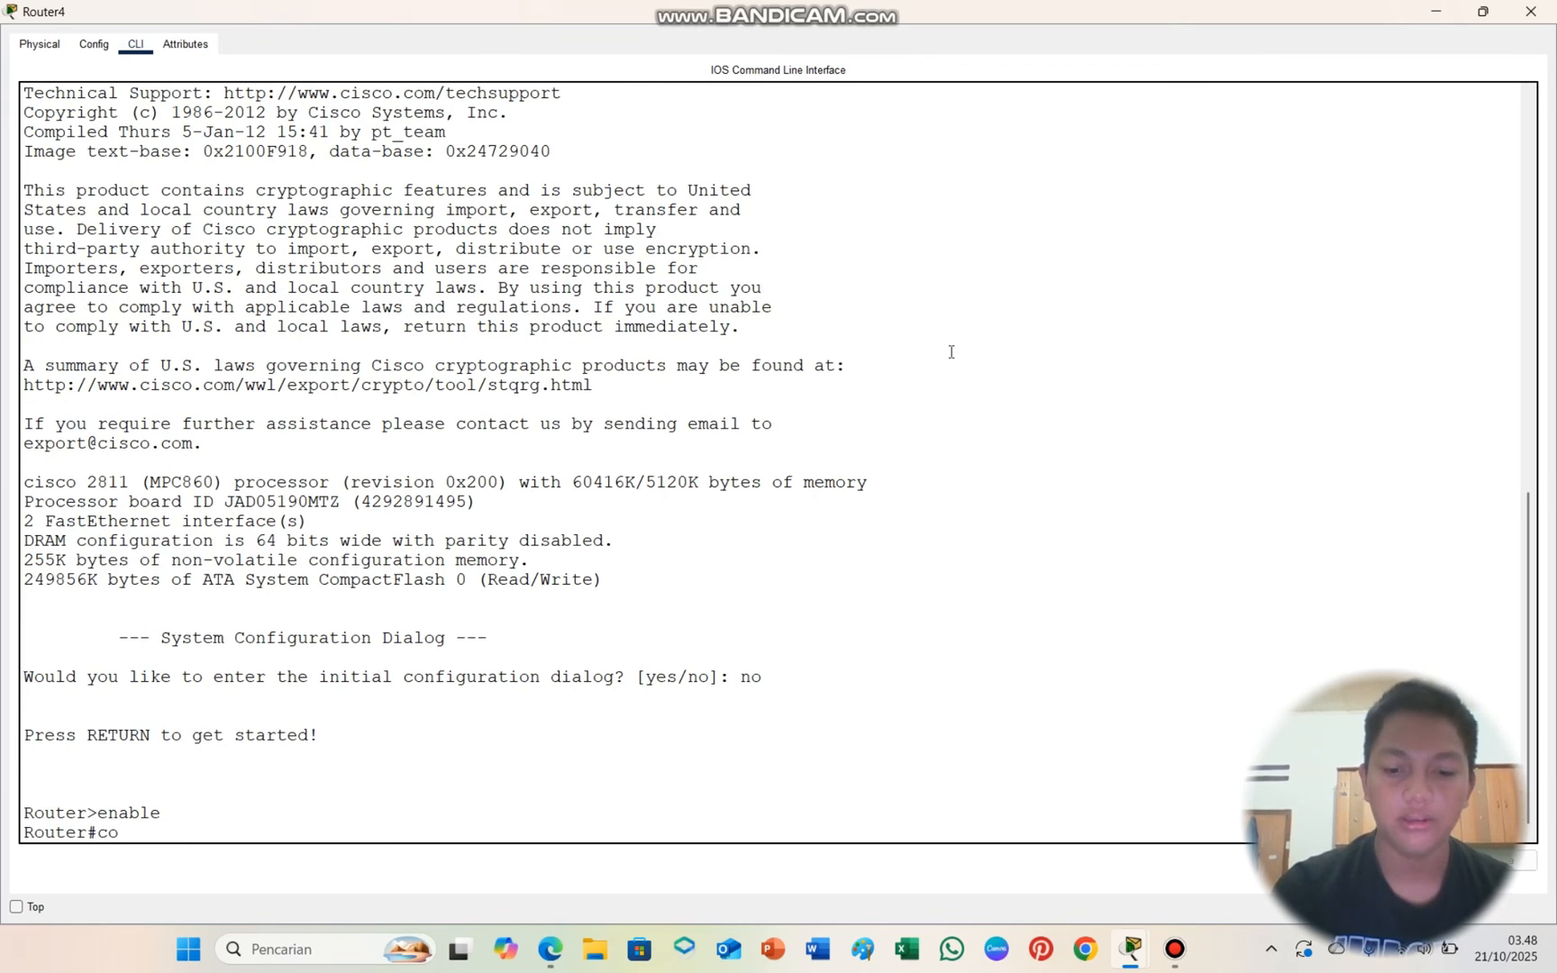
type("nf ")
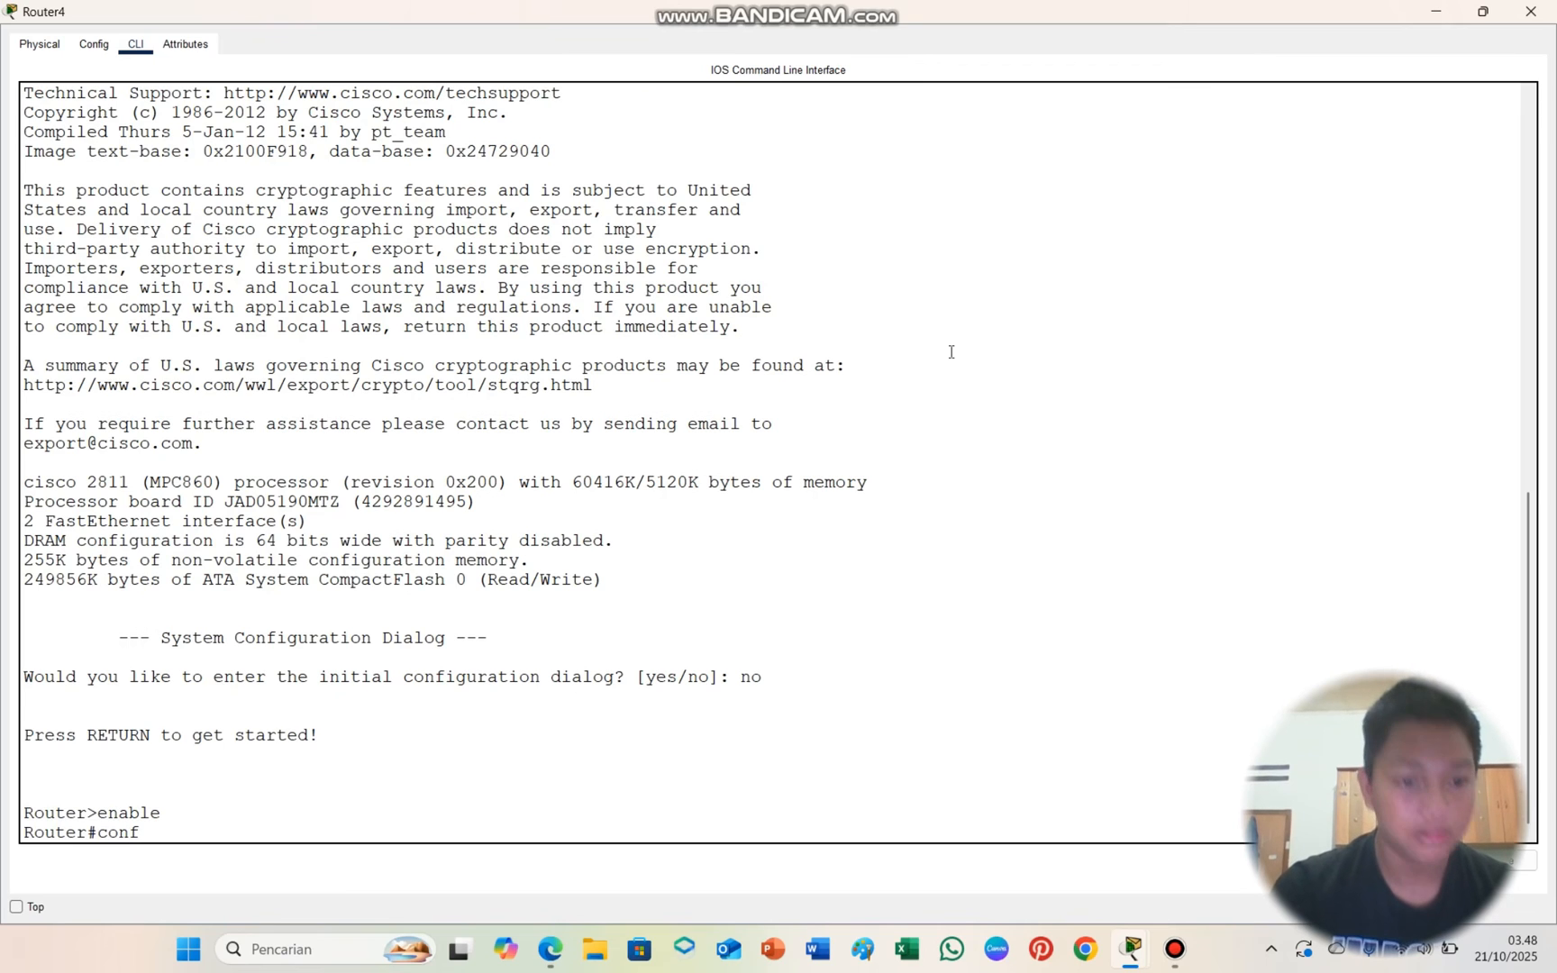
type("t")
key("Return")
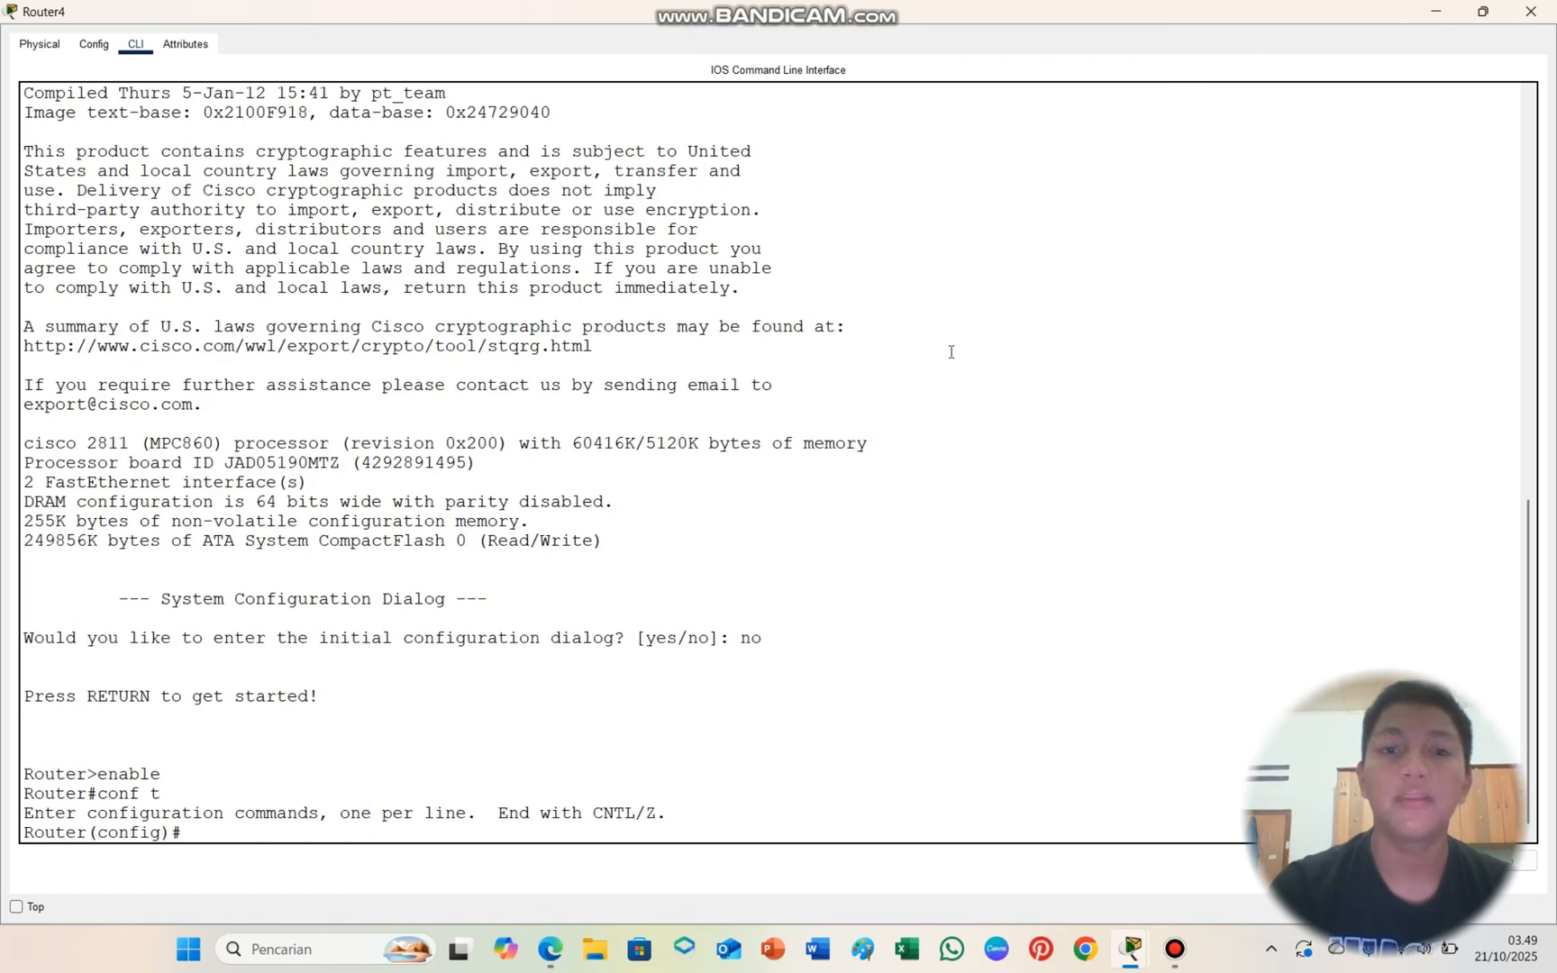
Enter interface configuration mode for the router port facing PC0 with the command interface fa0/0
type("inter")
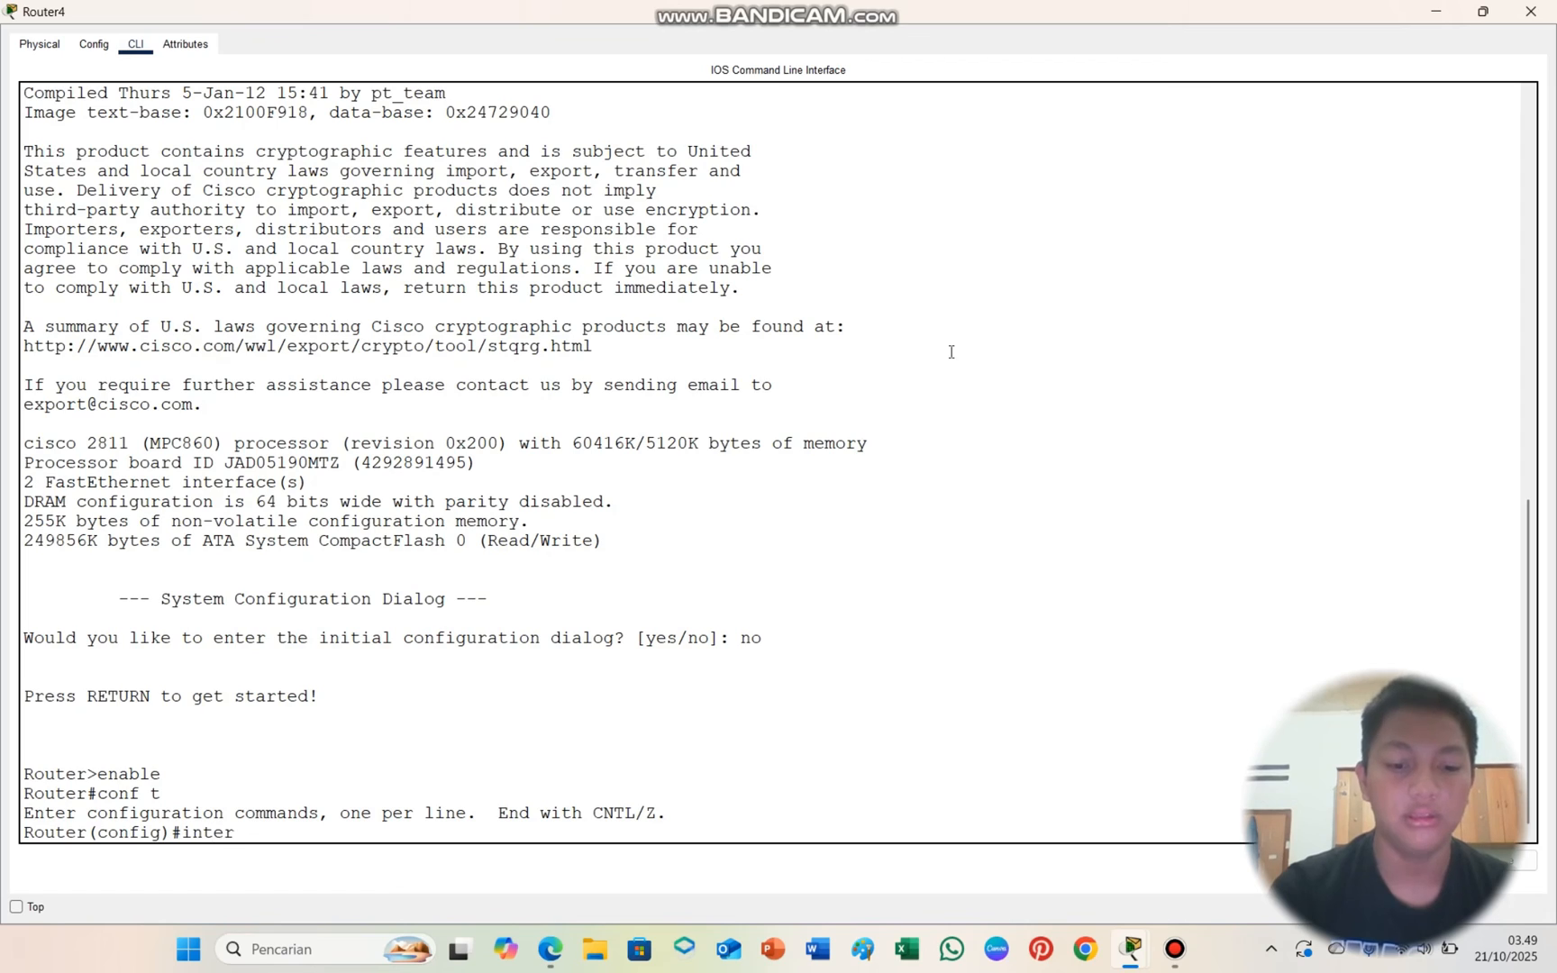
type("fac")
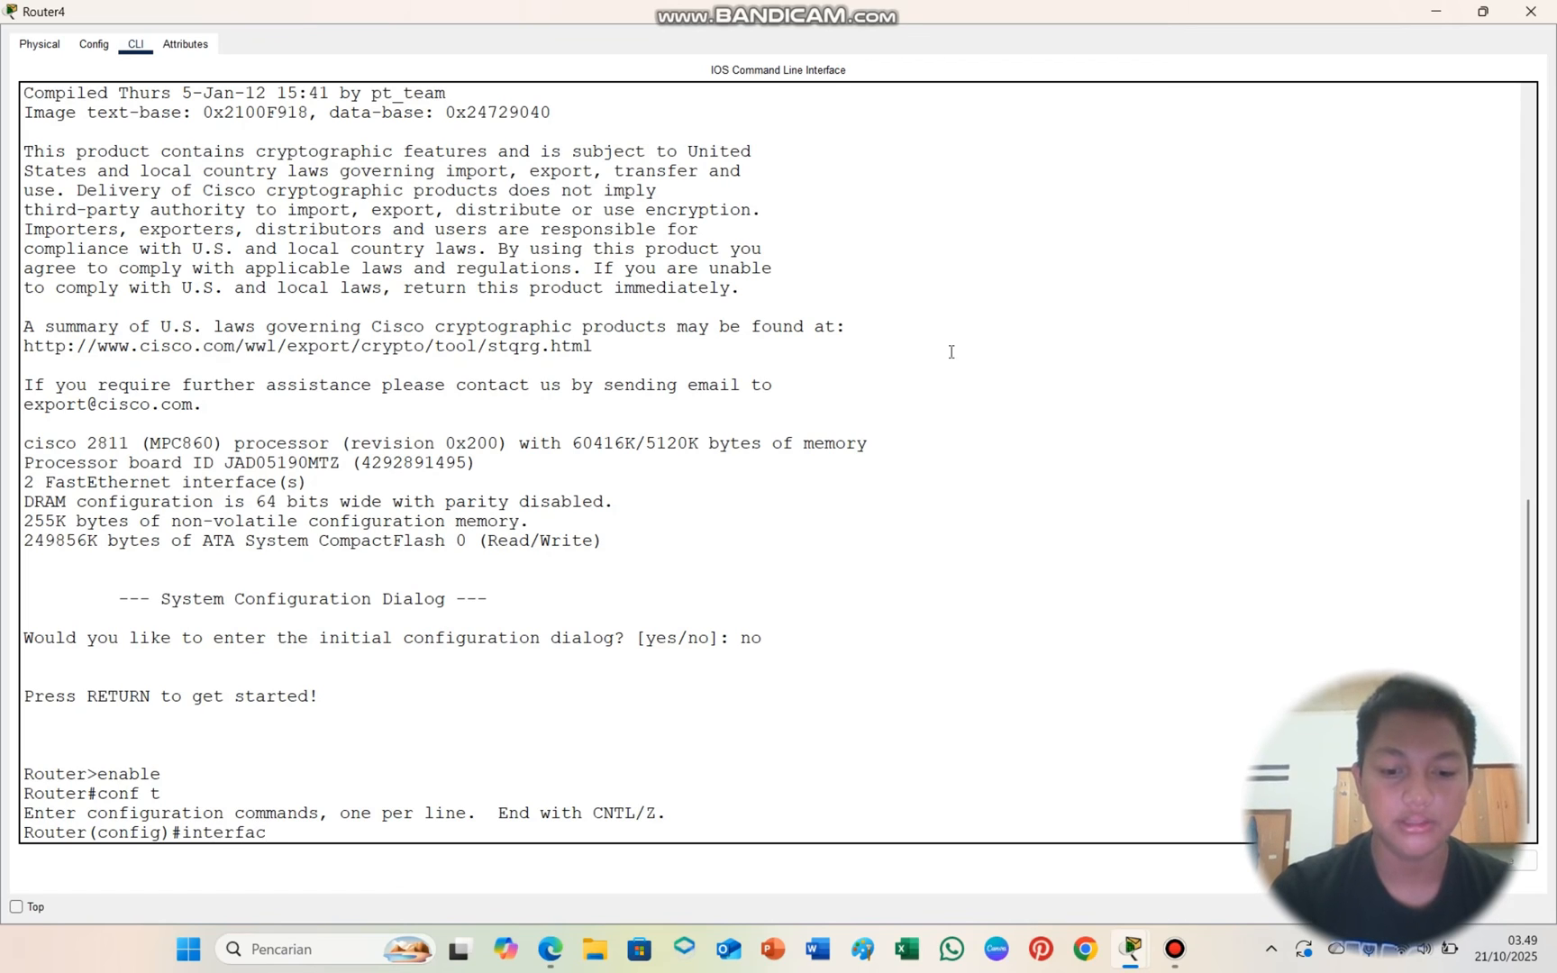
type("e f")
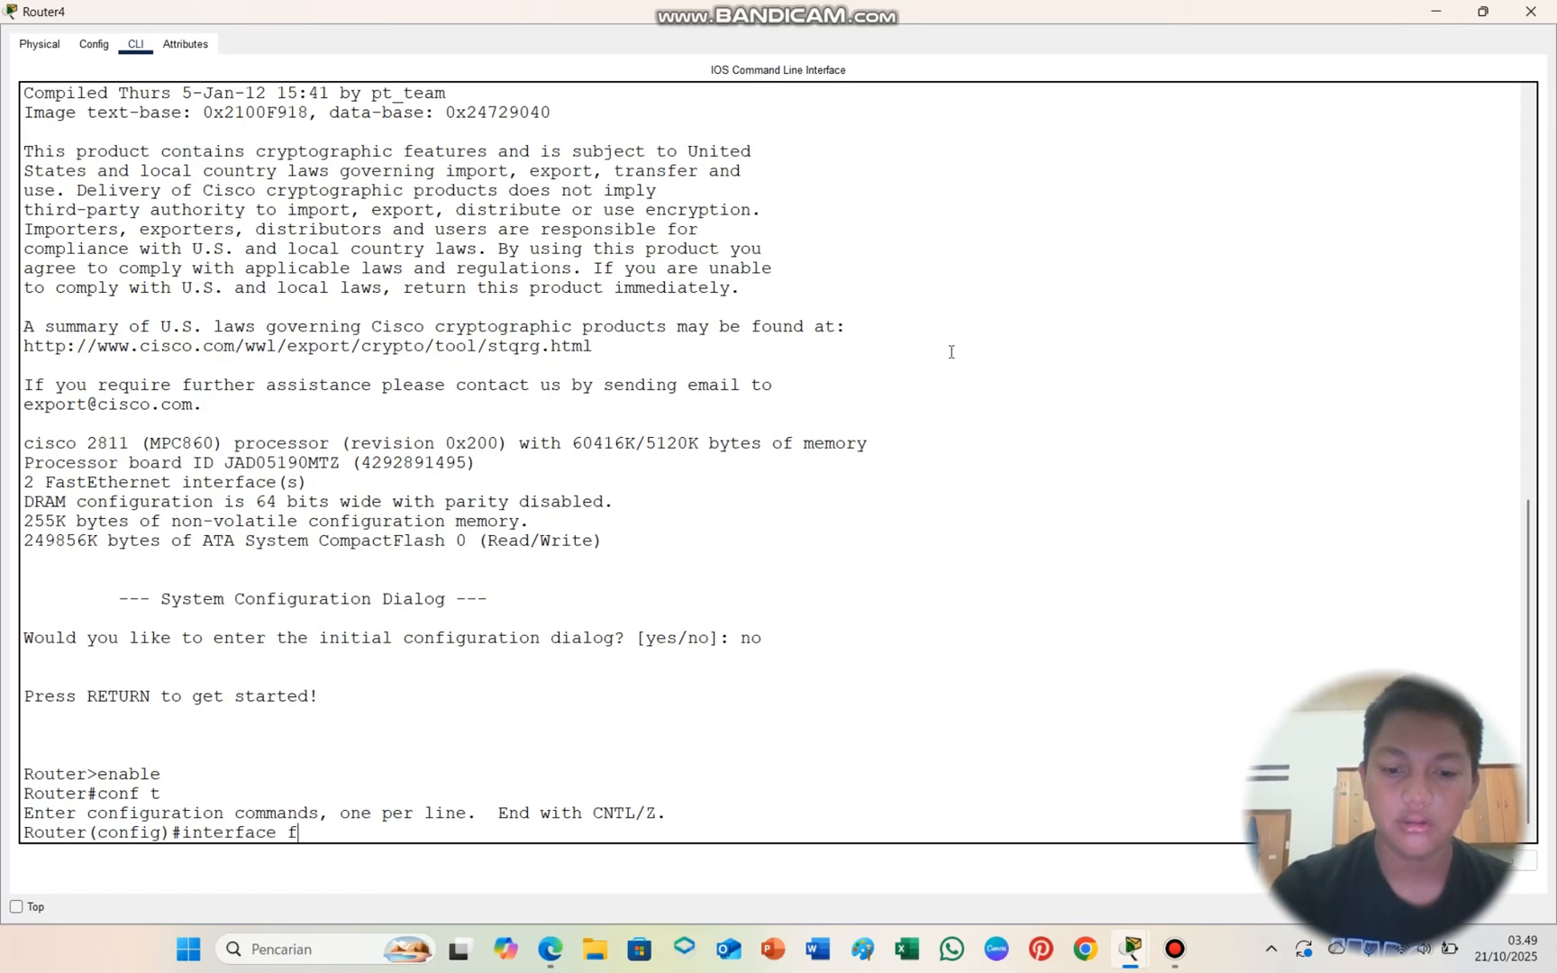
type("a")
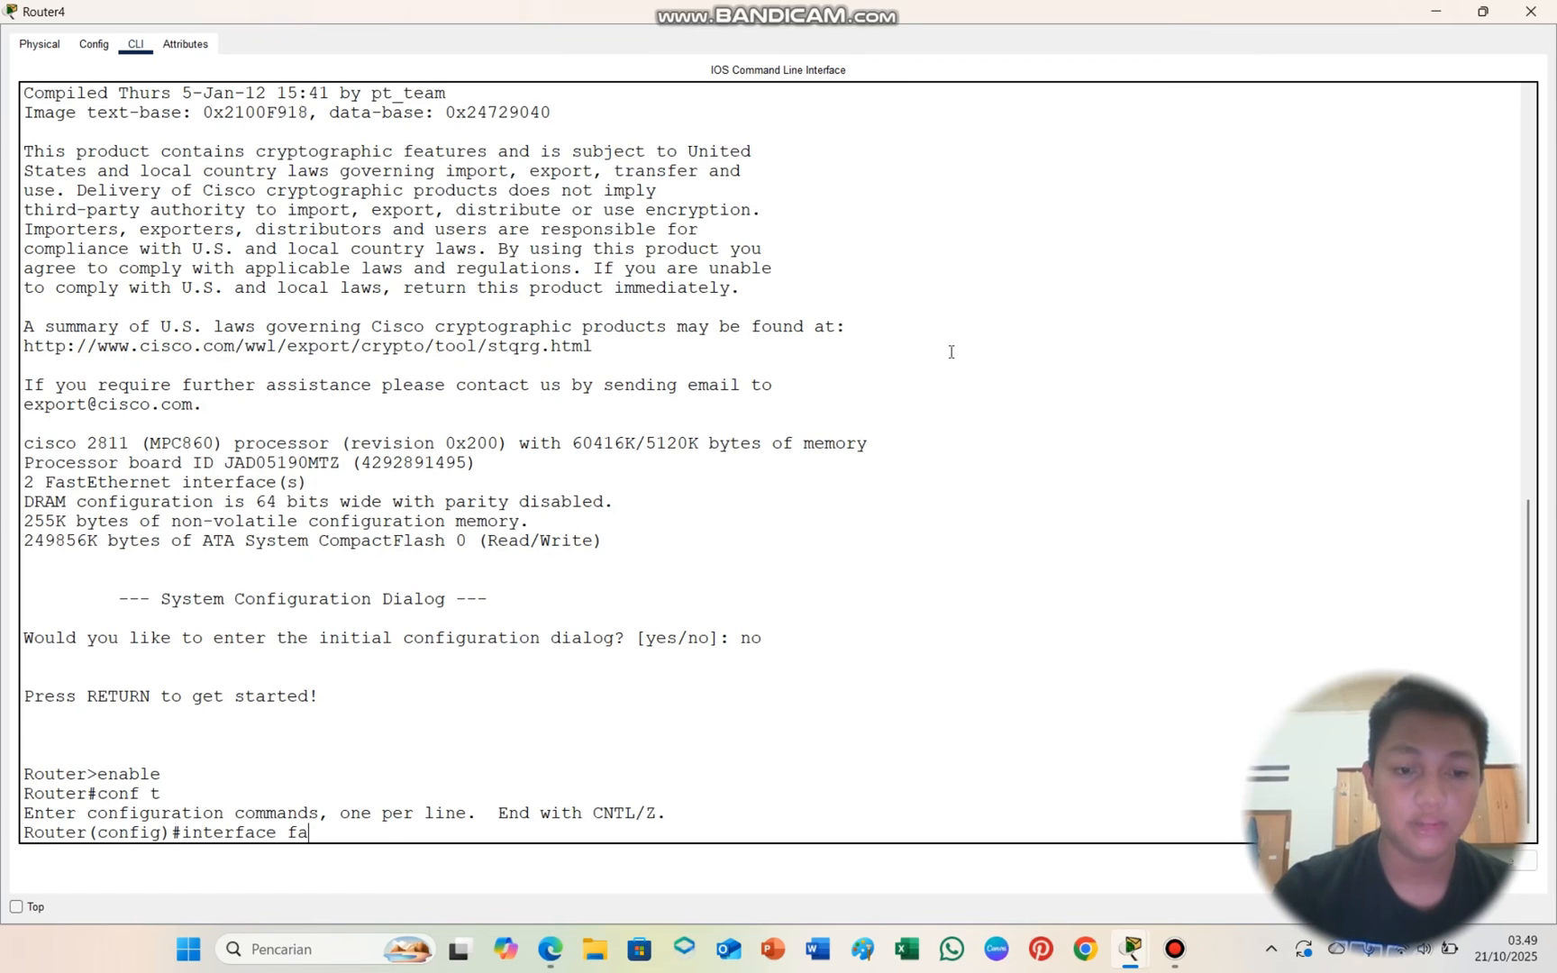
type("0")
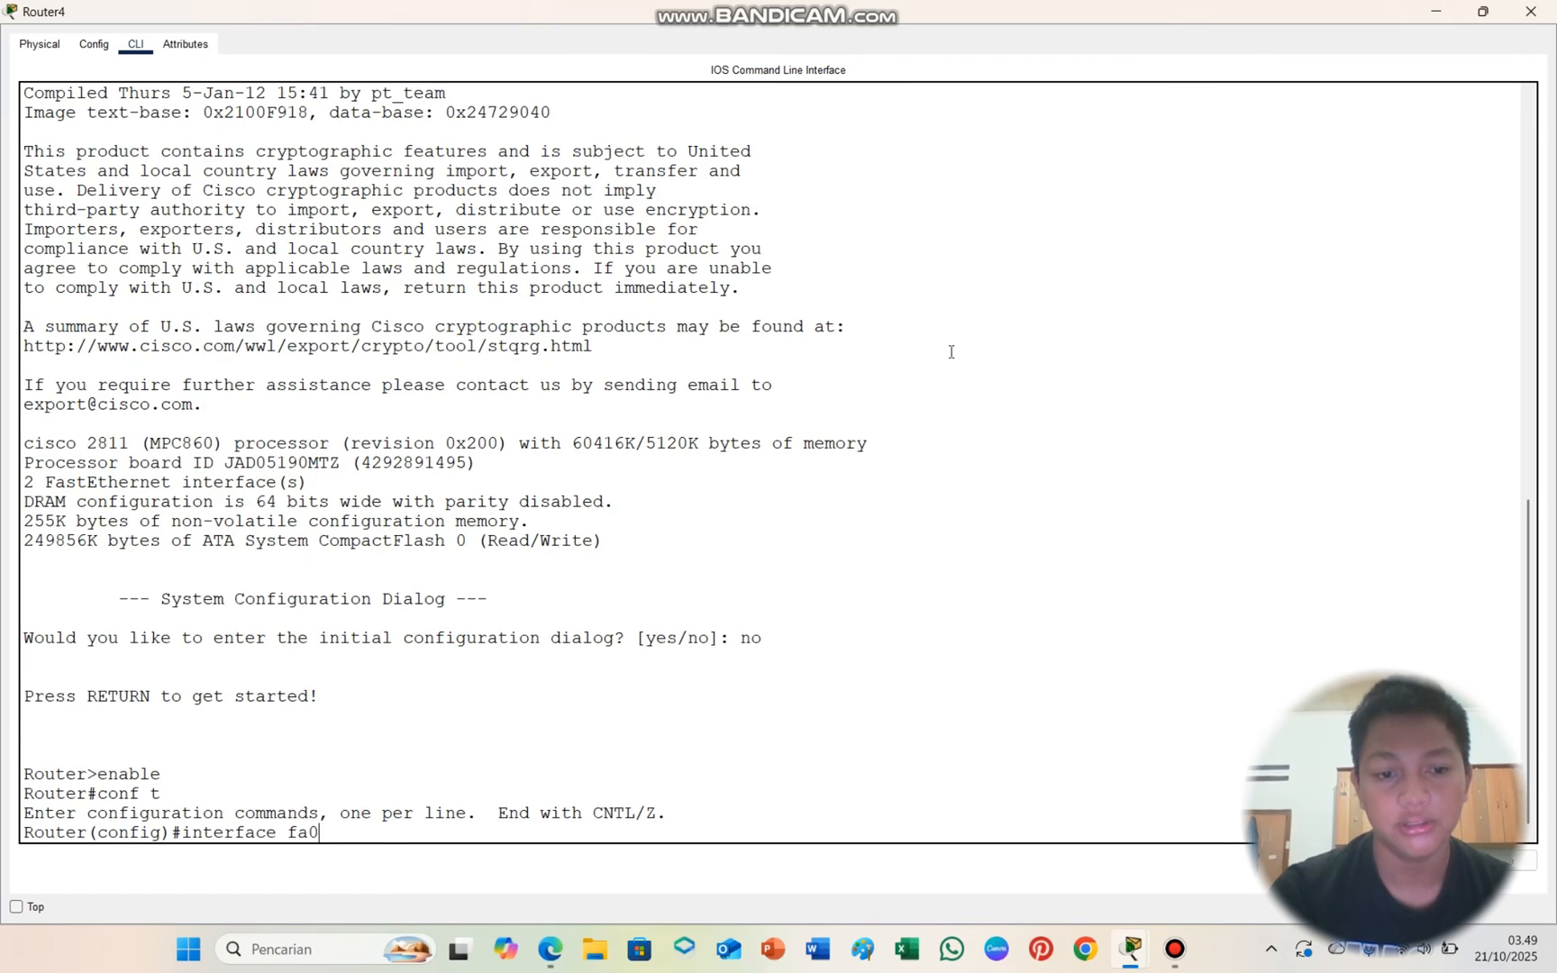
type("/0")
key("Return")
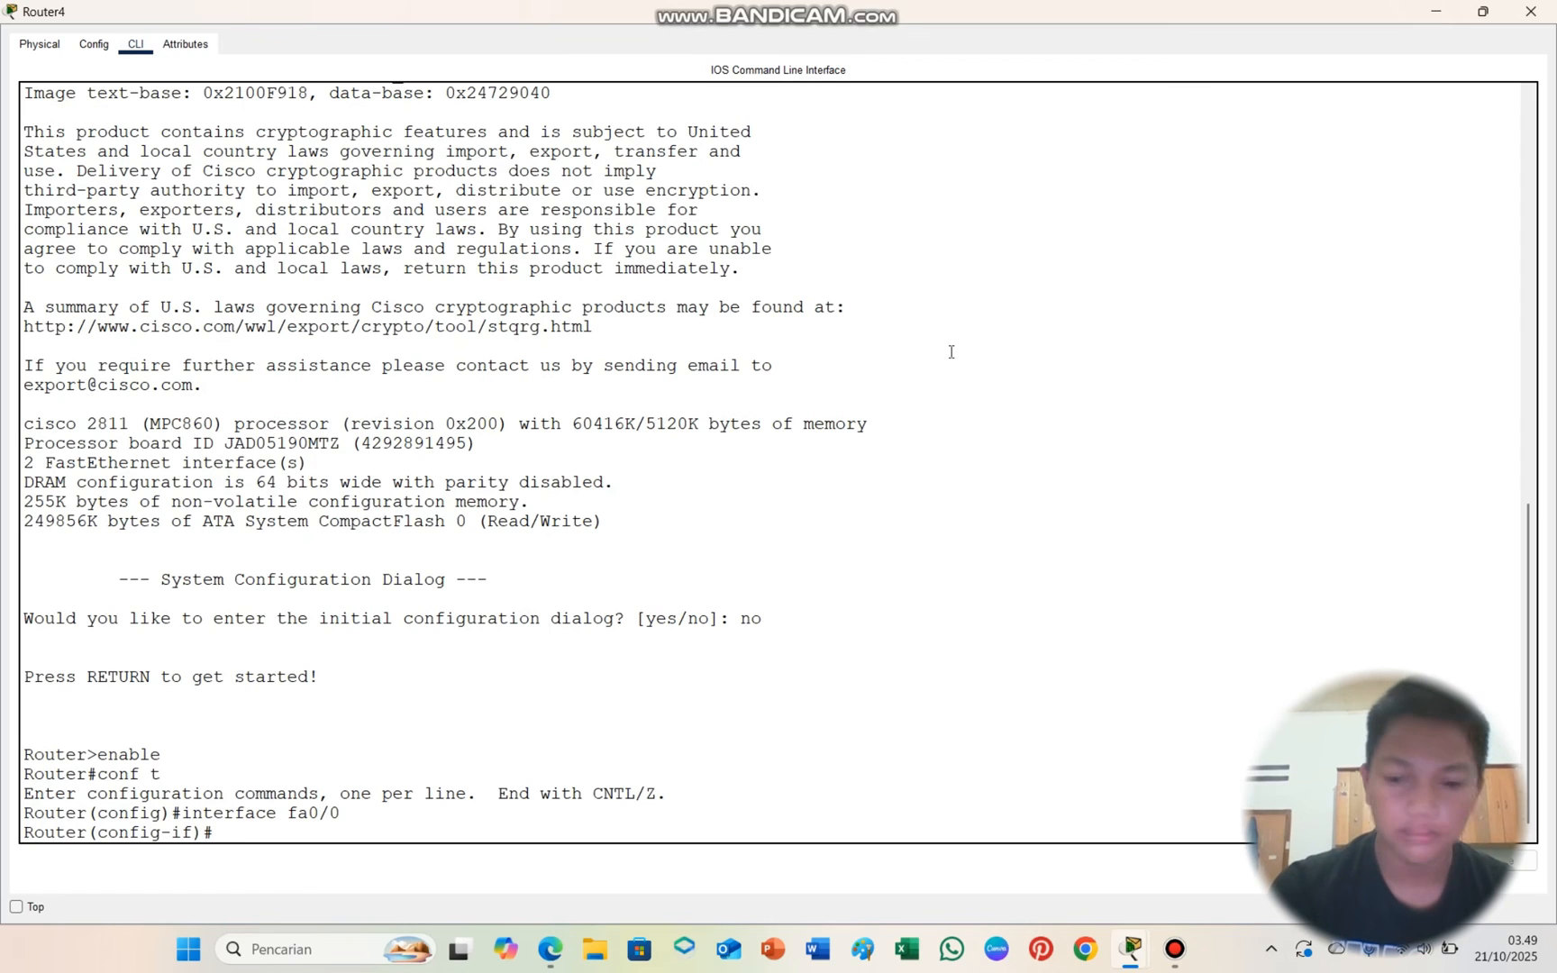
Assign the router's fa0/0 interface the address 192.168.1.1 with mask 255.255.255.0 using the ip address command
type("ip ad")
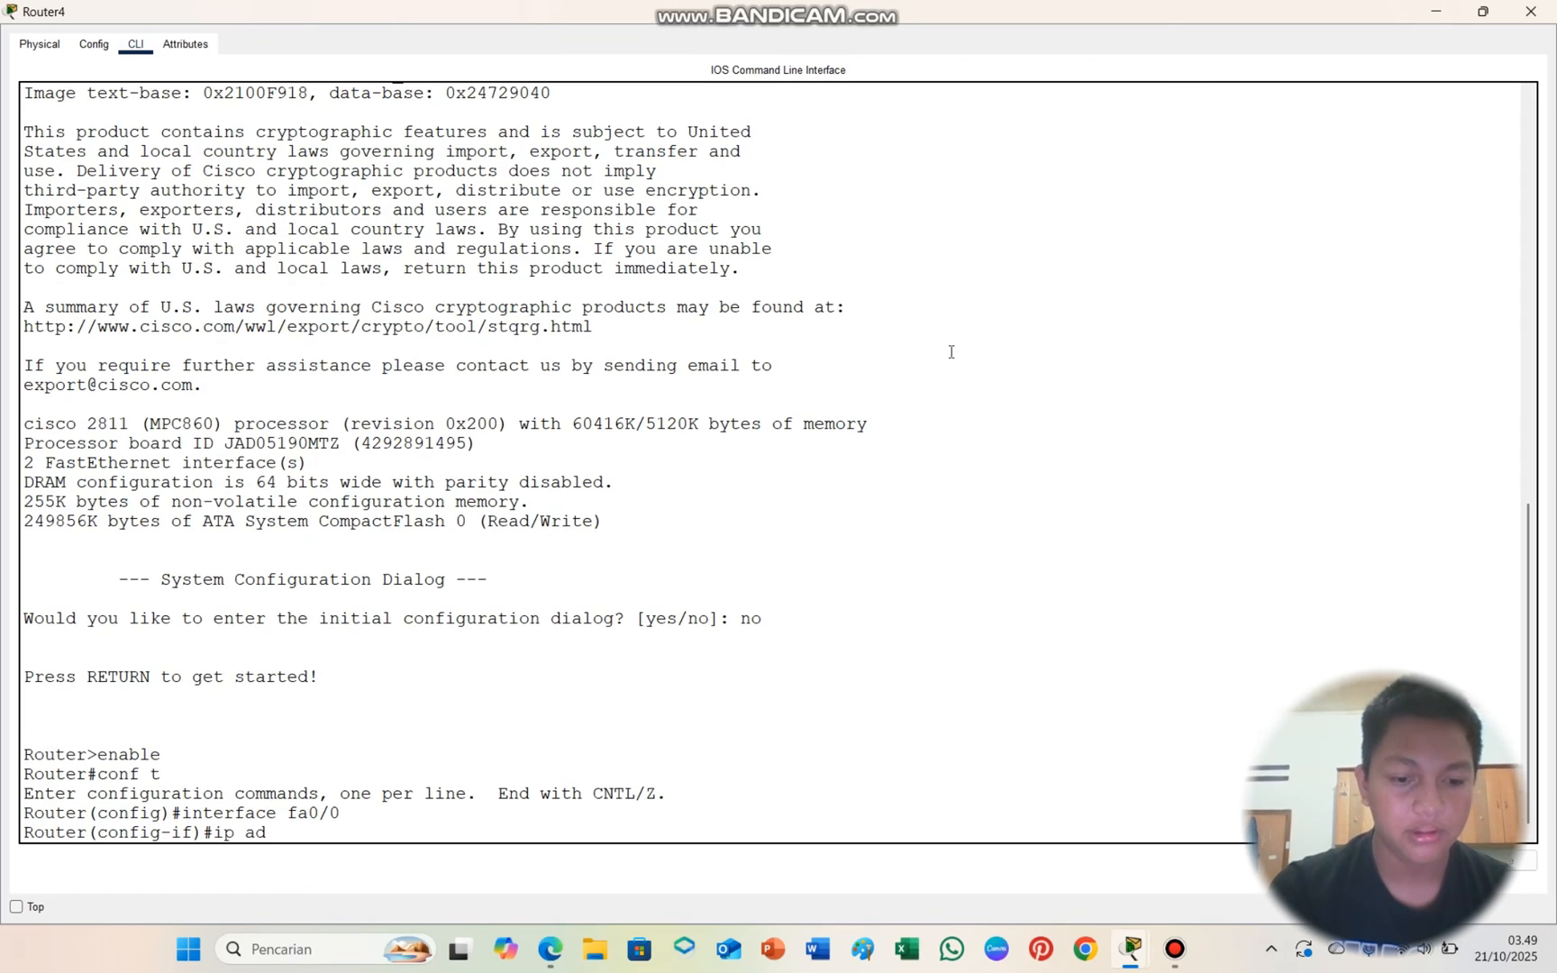
type("dr")
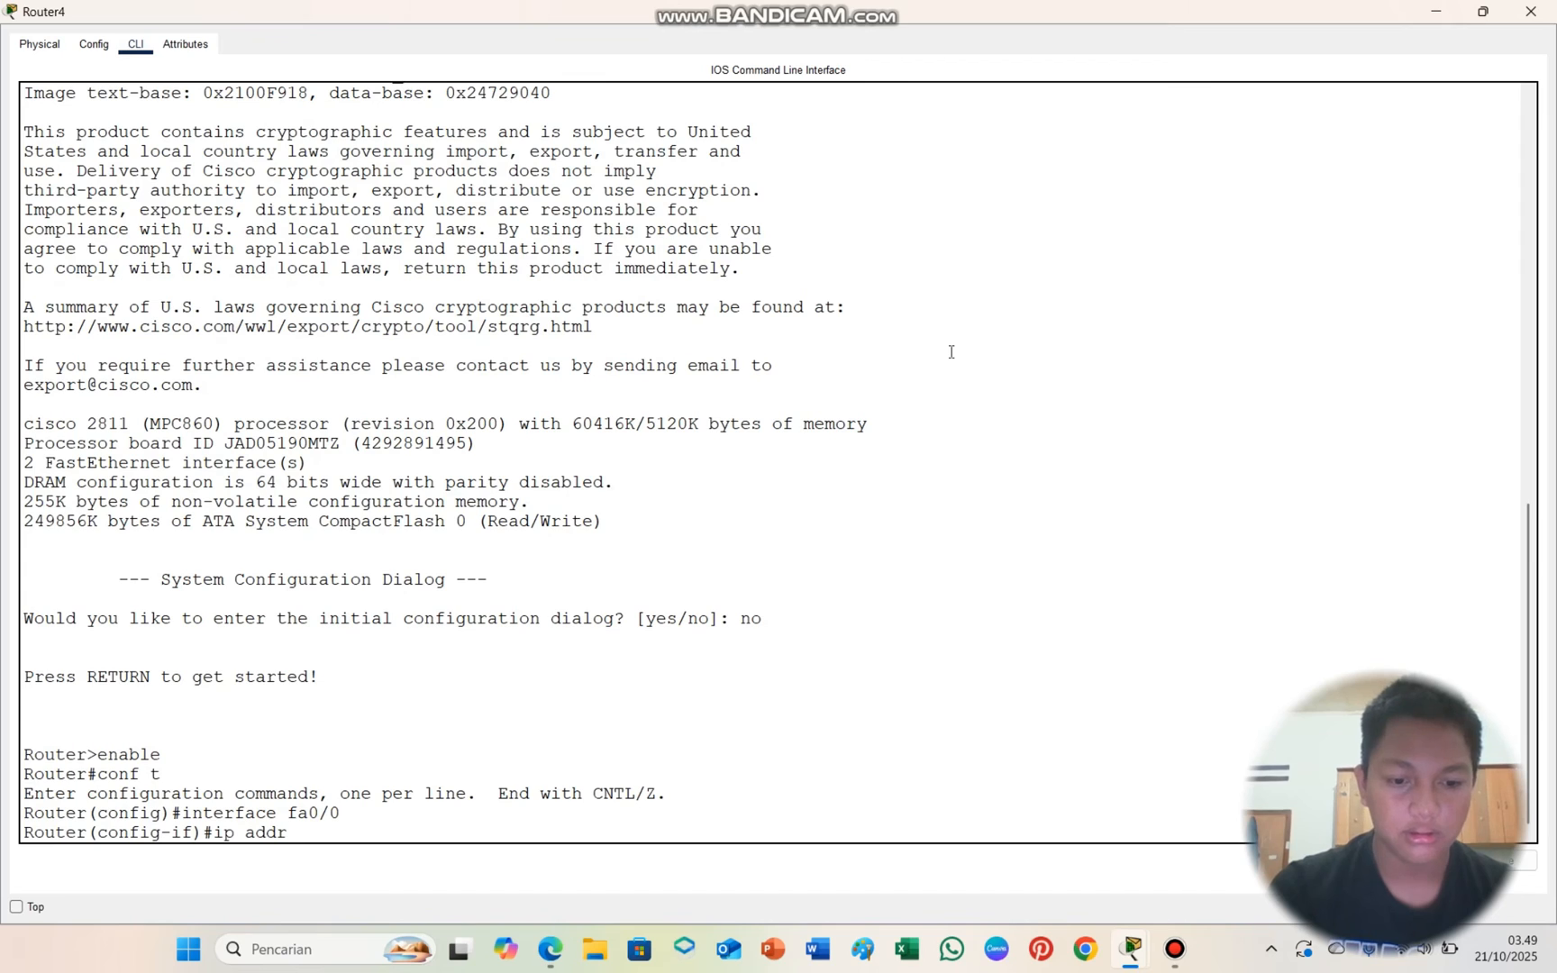
type("ess")
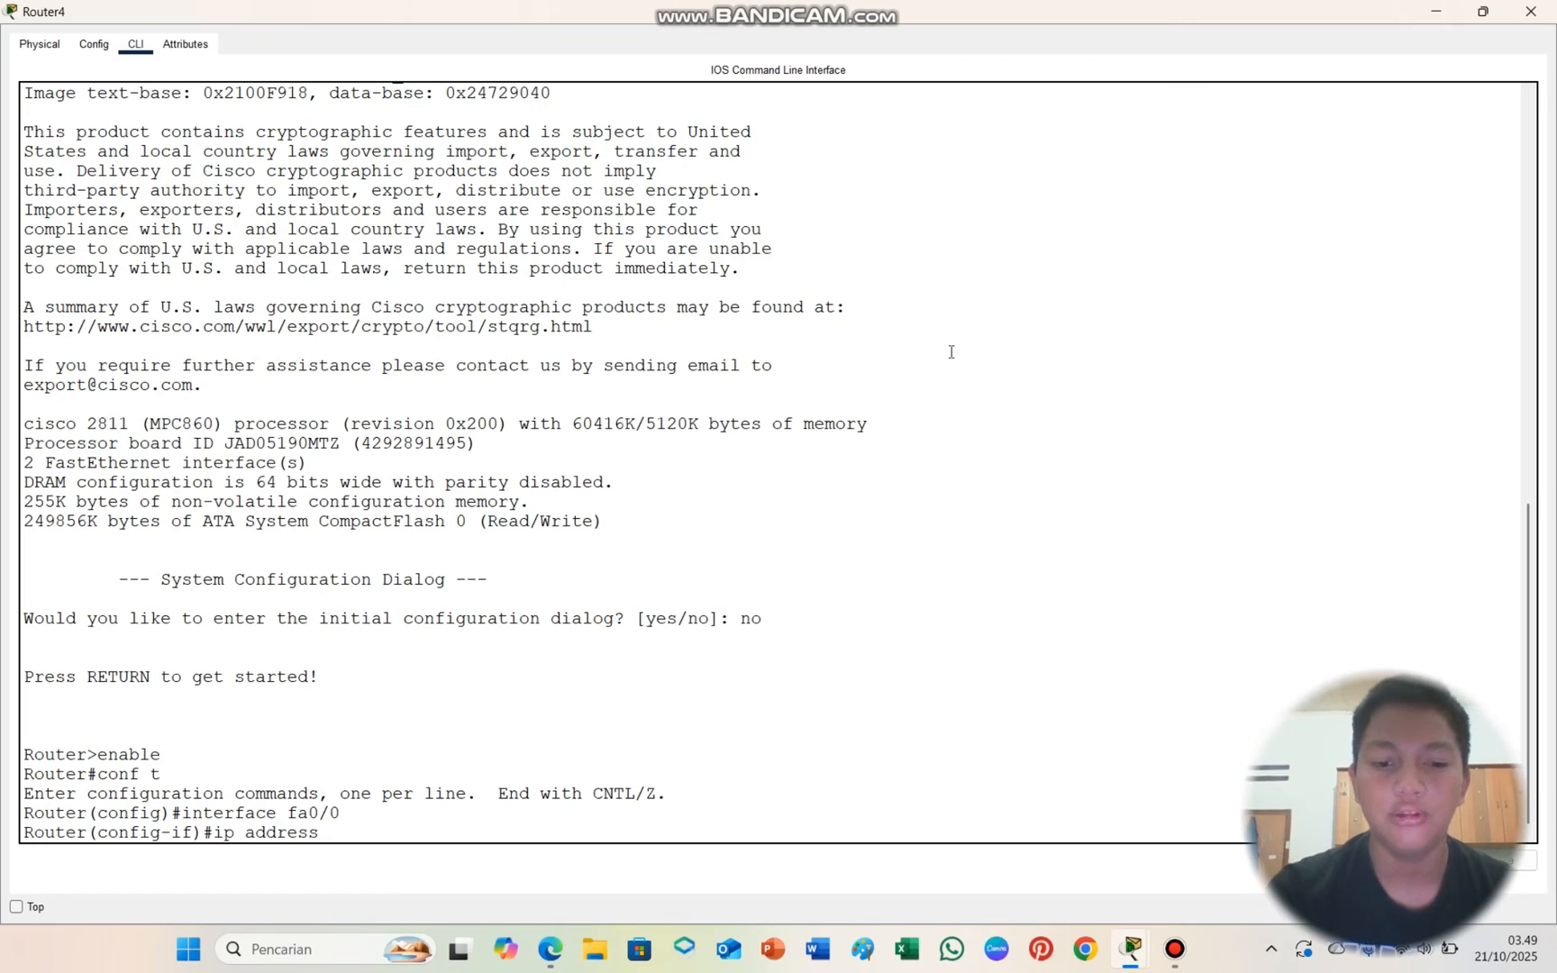
type("192")
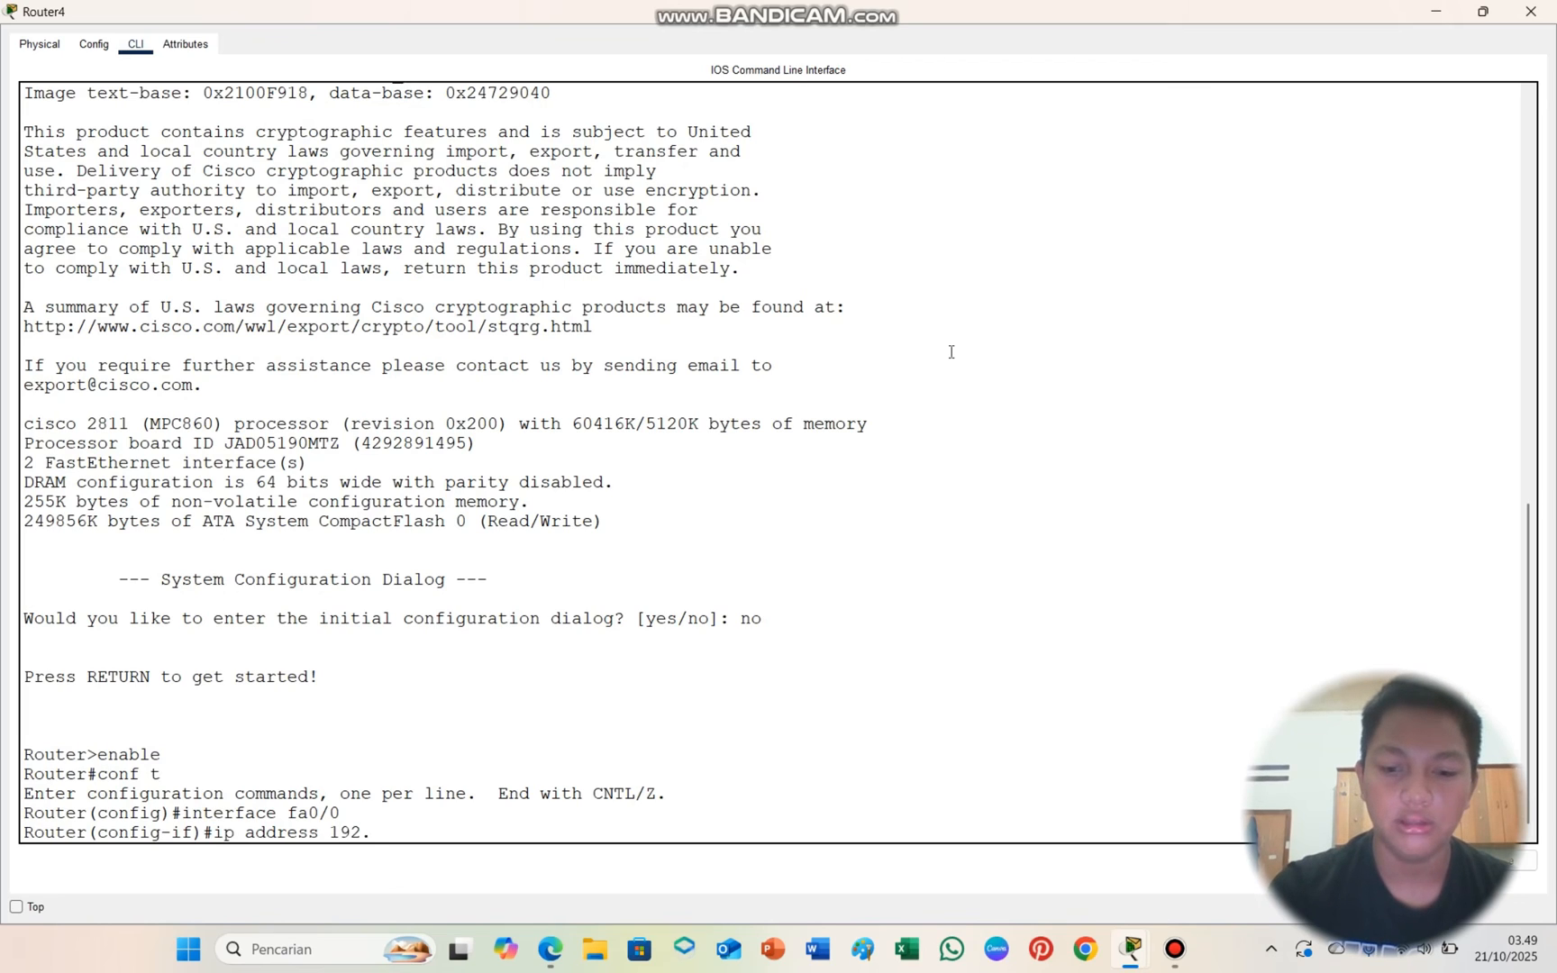
type(".16")
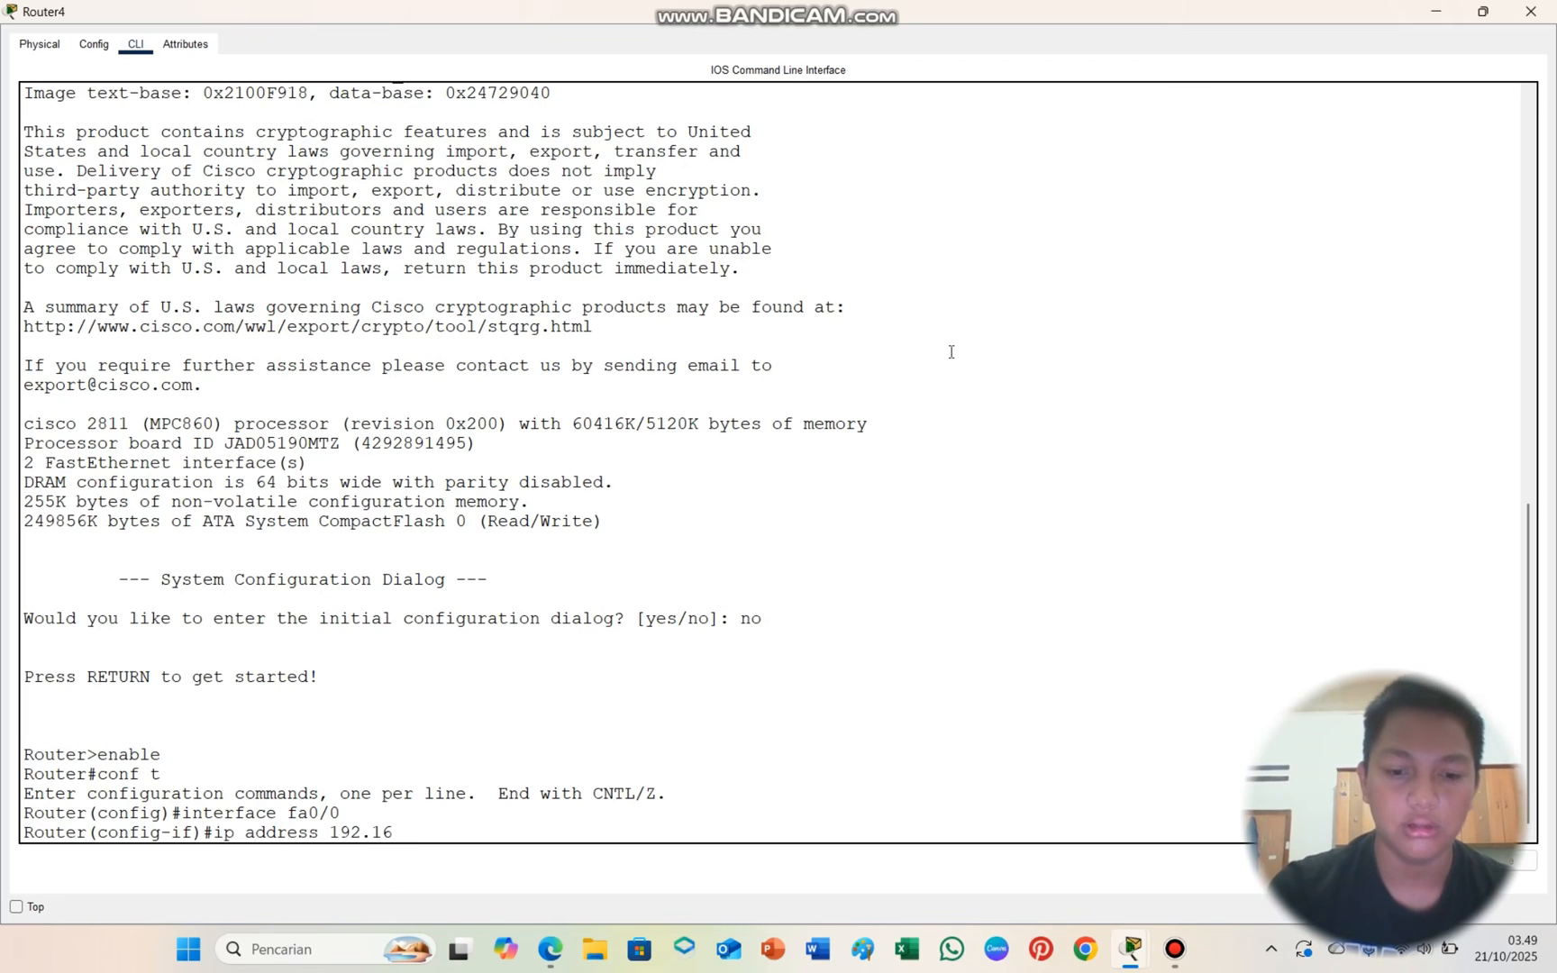
type("8")
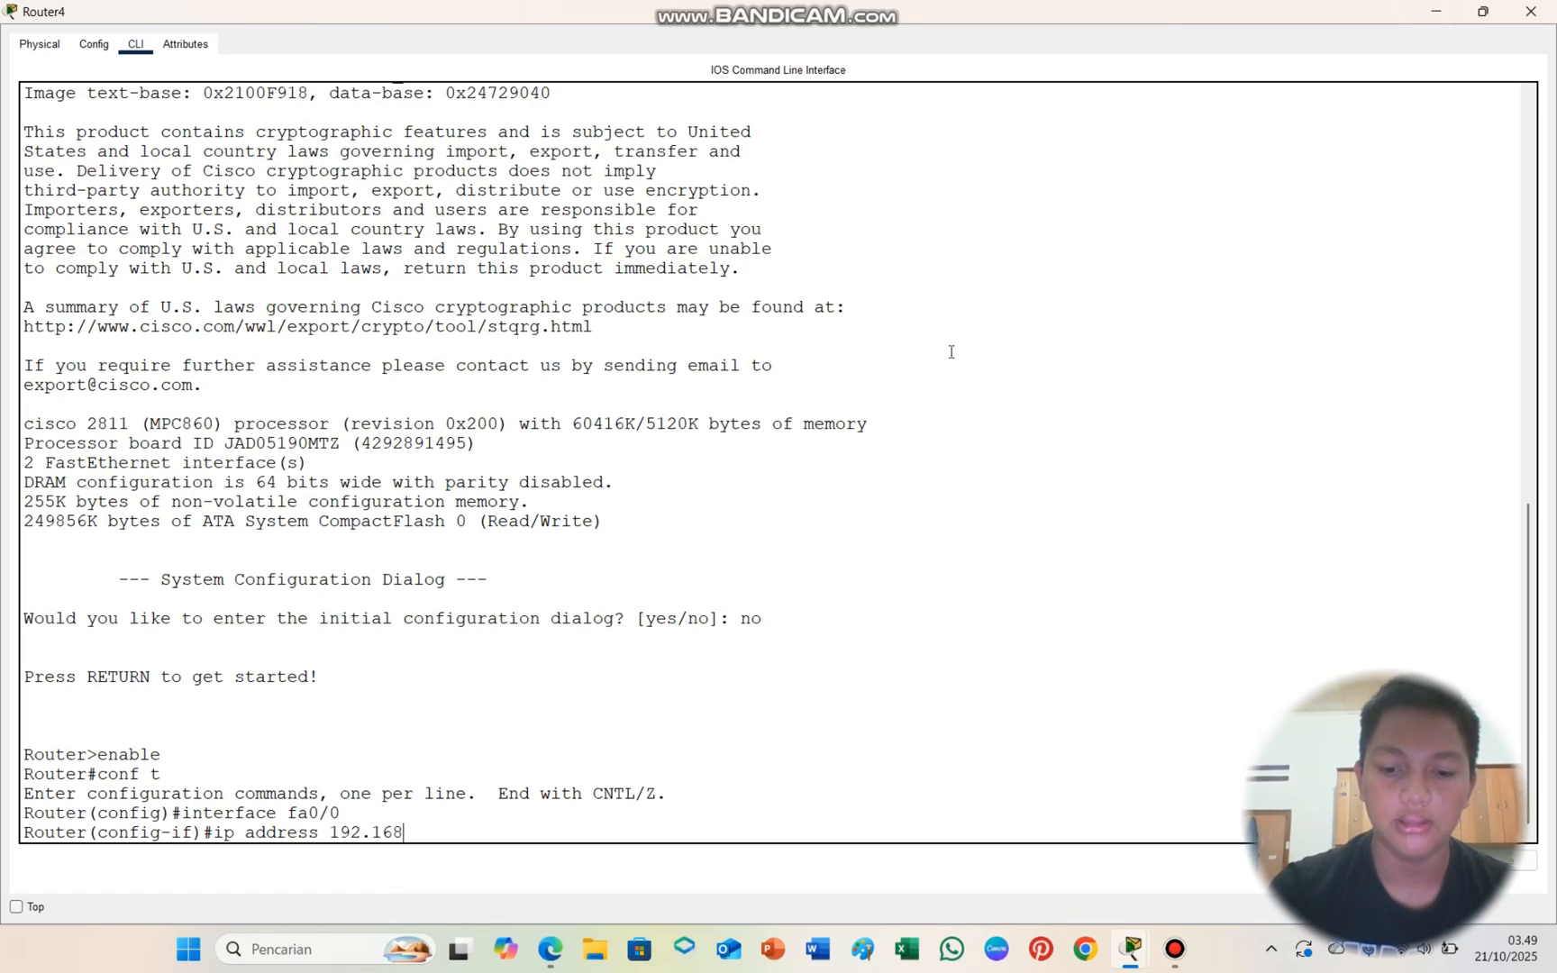
type(".1.1")
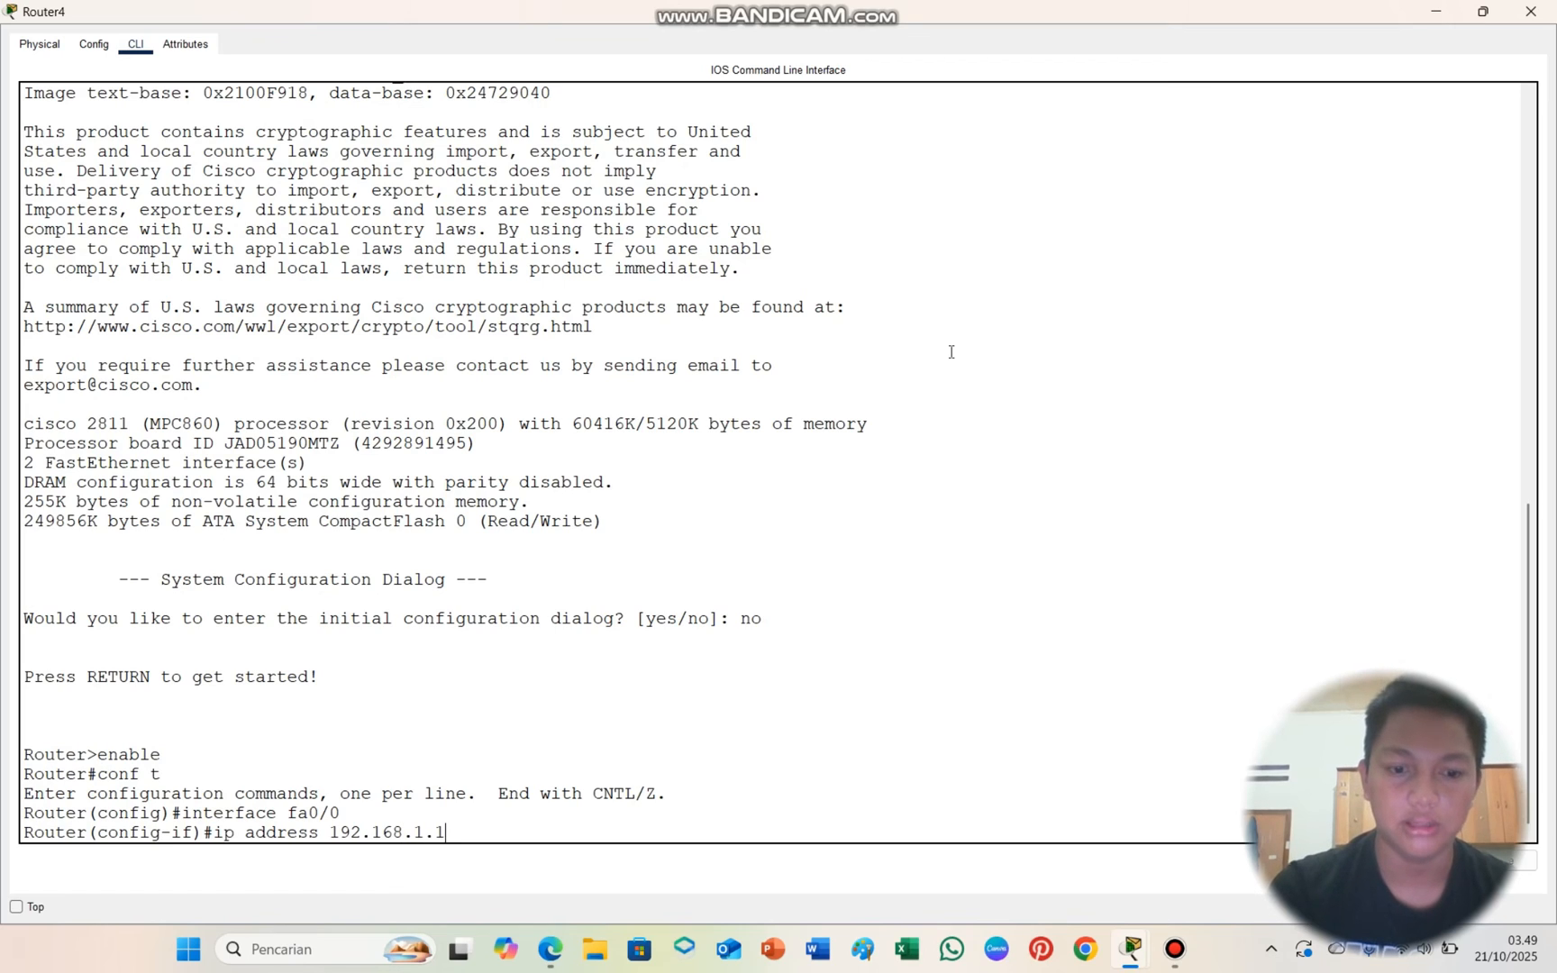
type(" 255")
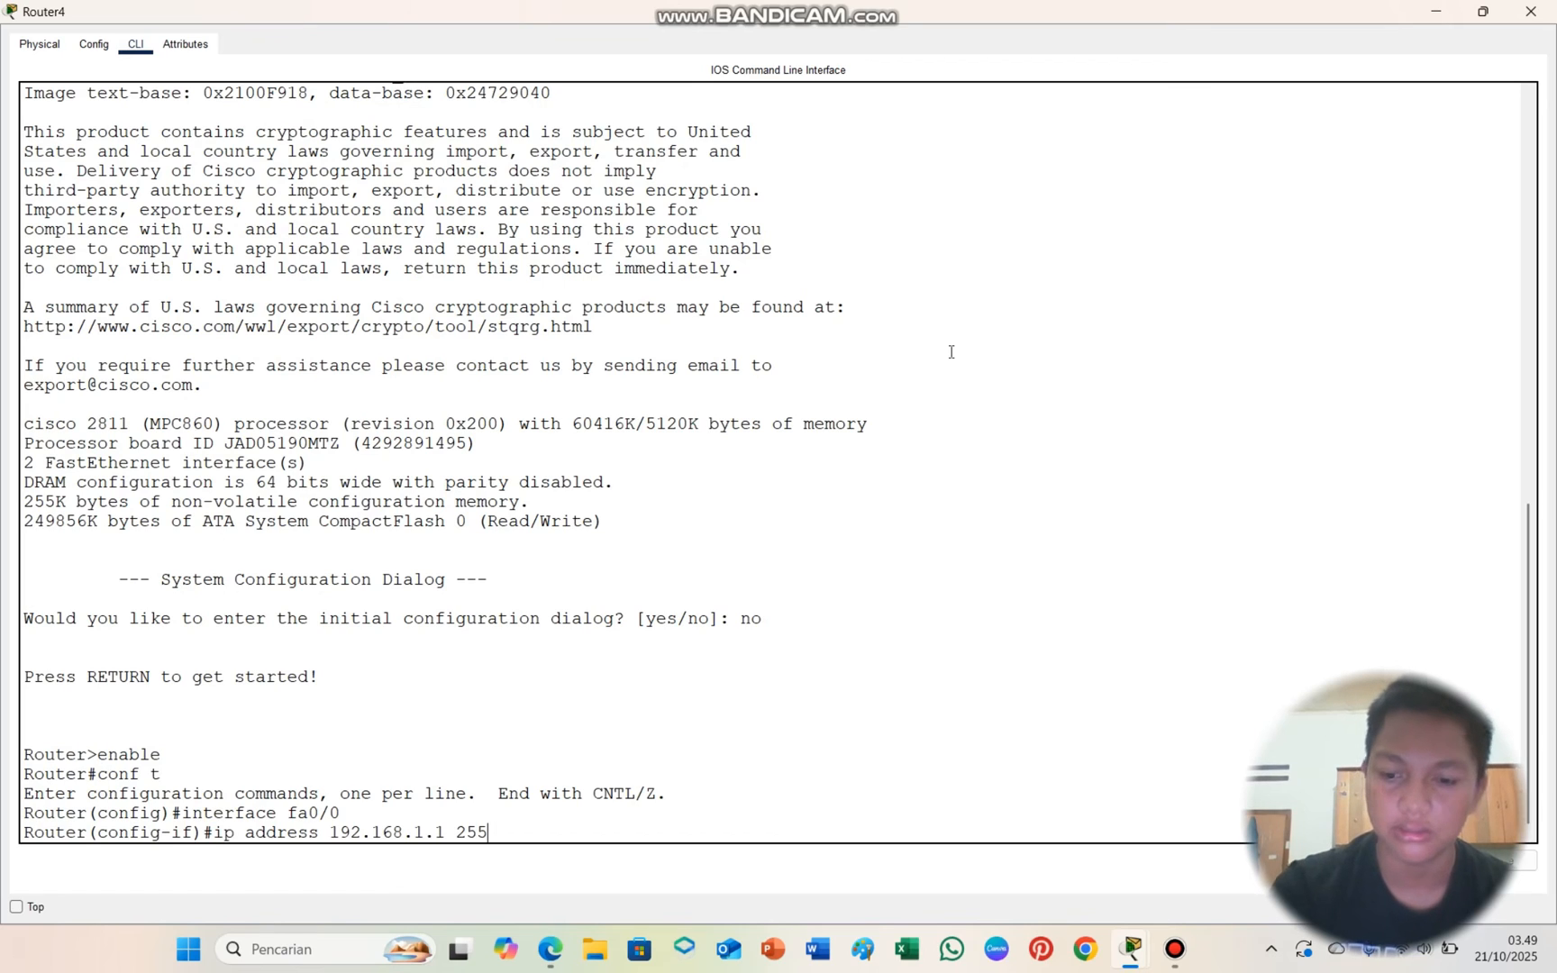
type(".255")
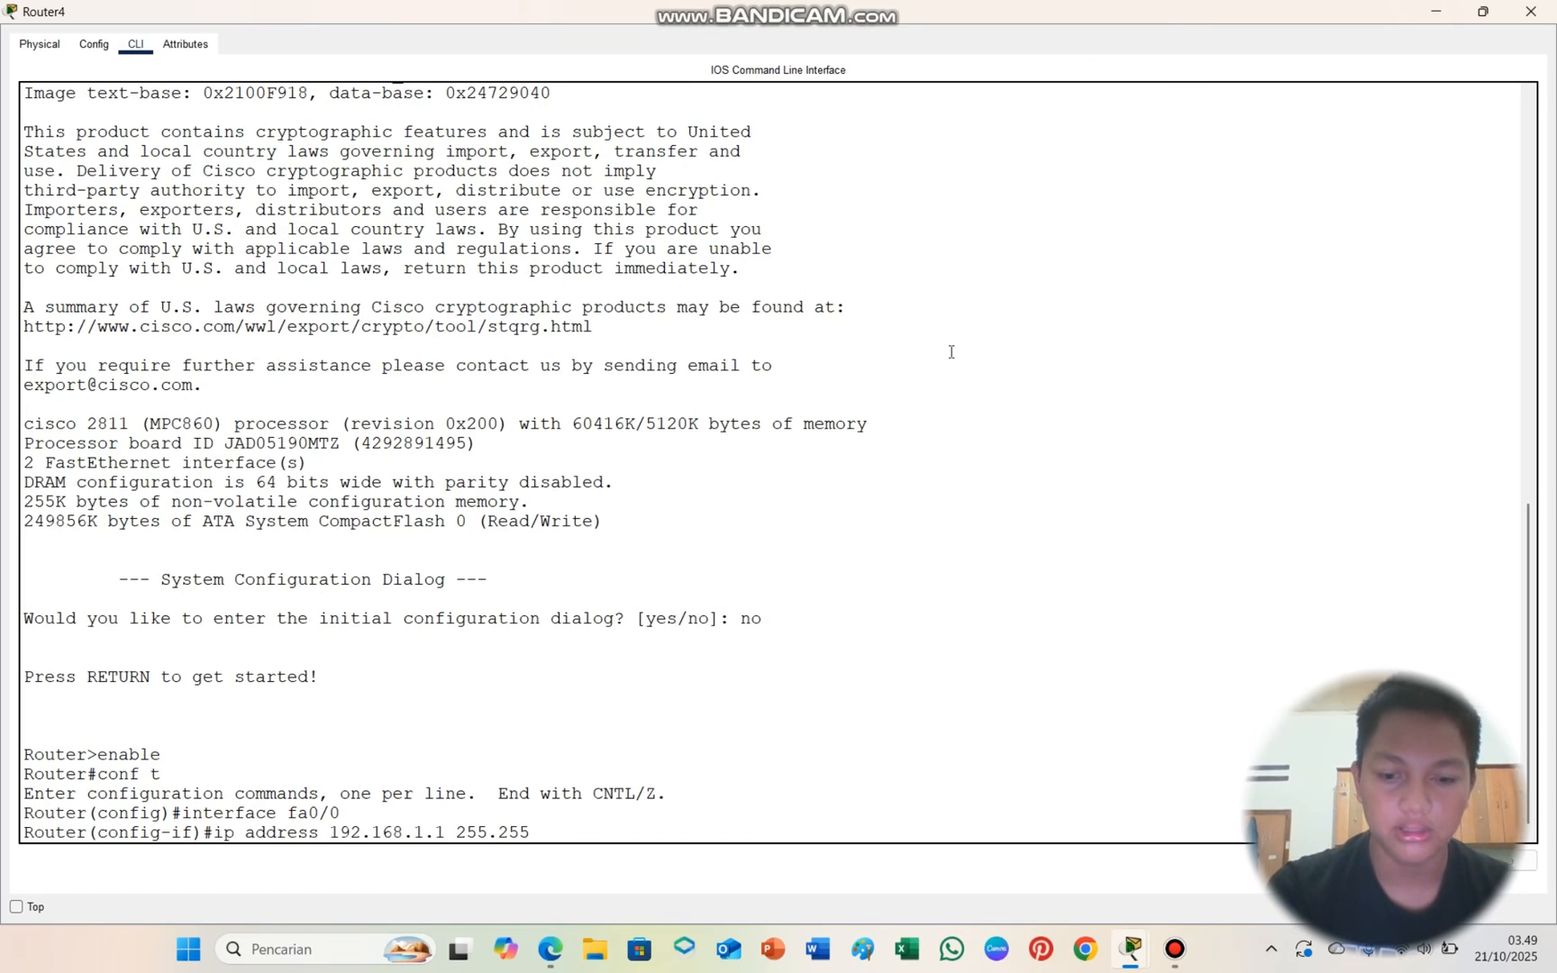
type(".255.")
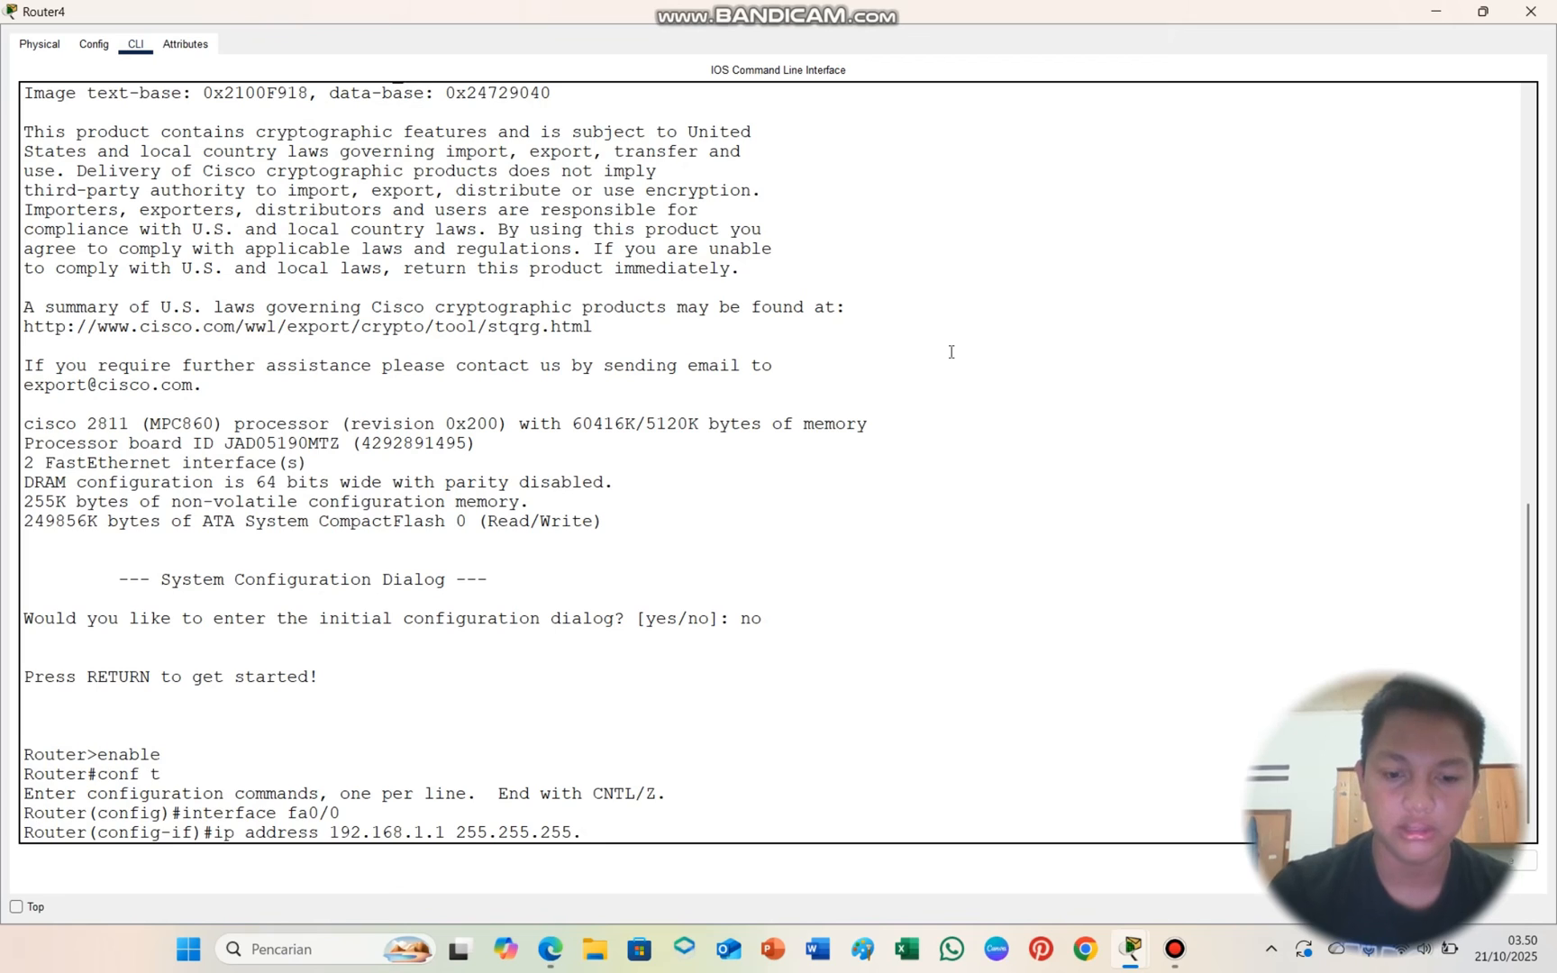
type("0")
key("Return")
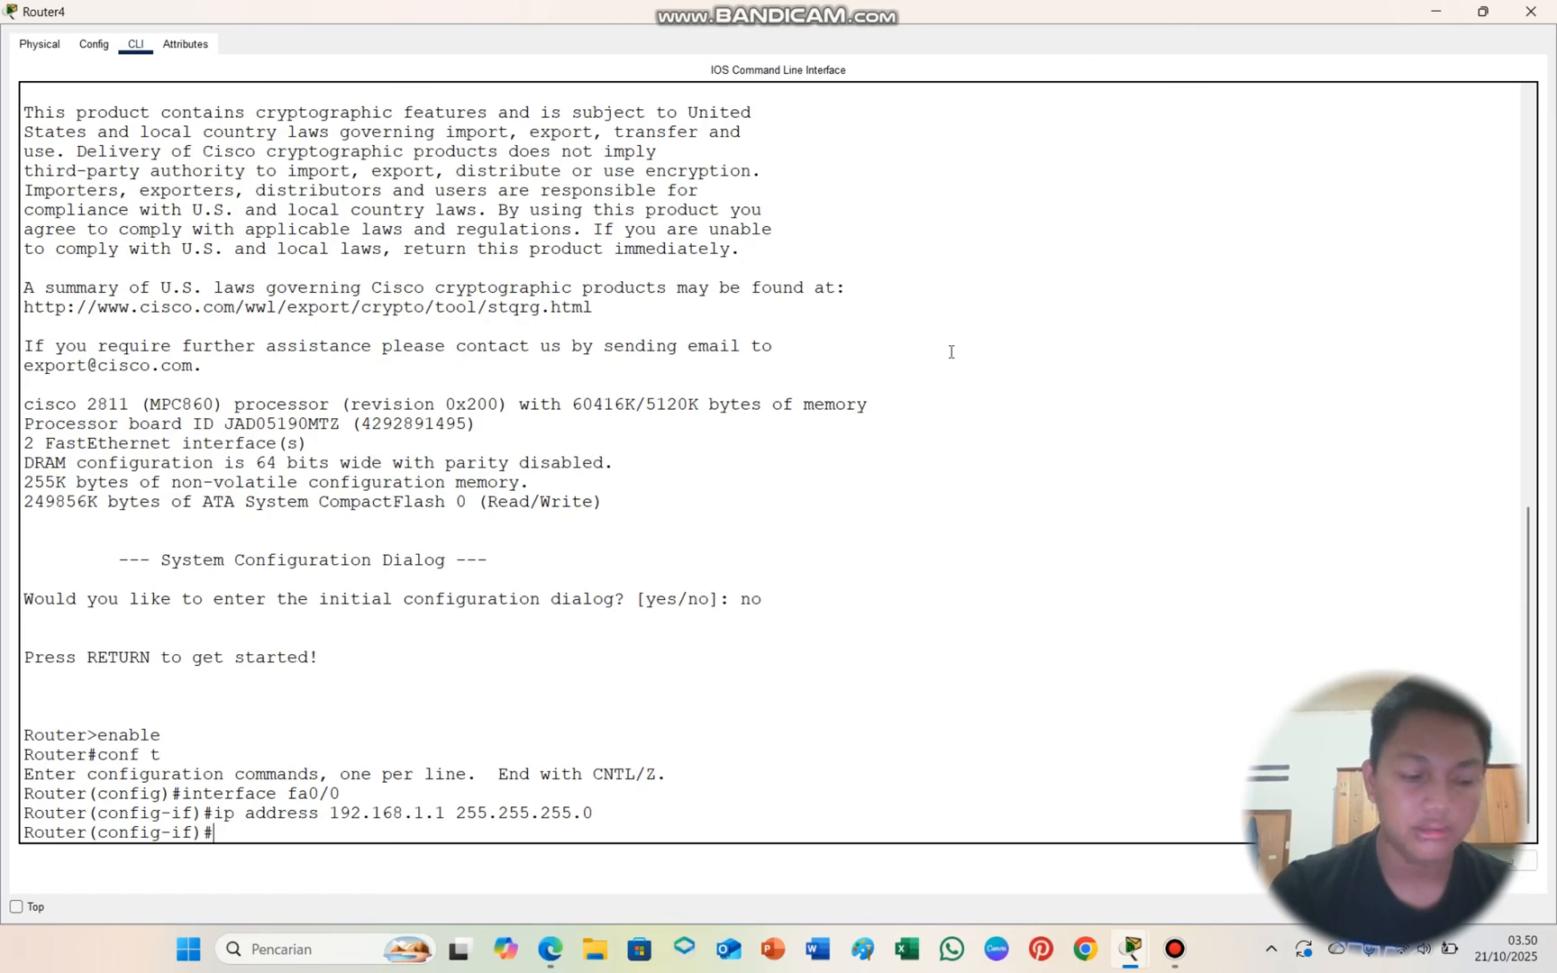
Enable the fa0/0 interface with no shutdown and exit back to global configuration mode
type("no")
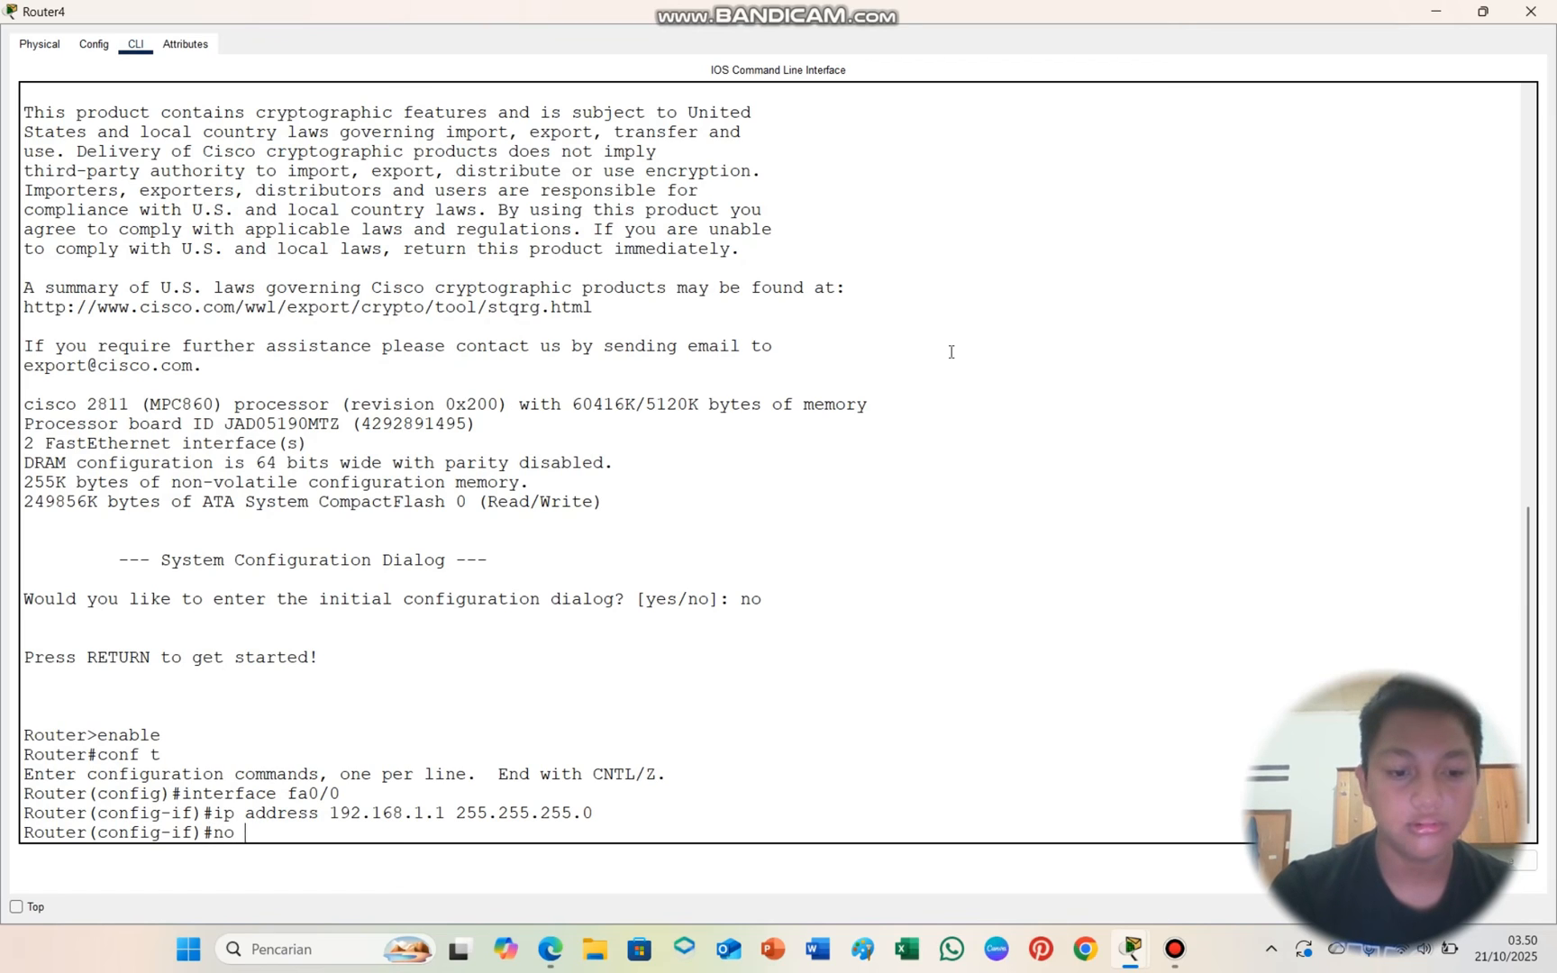
type(" s")
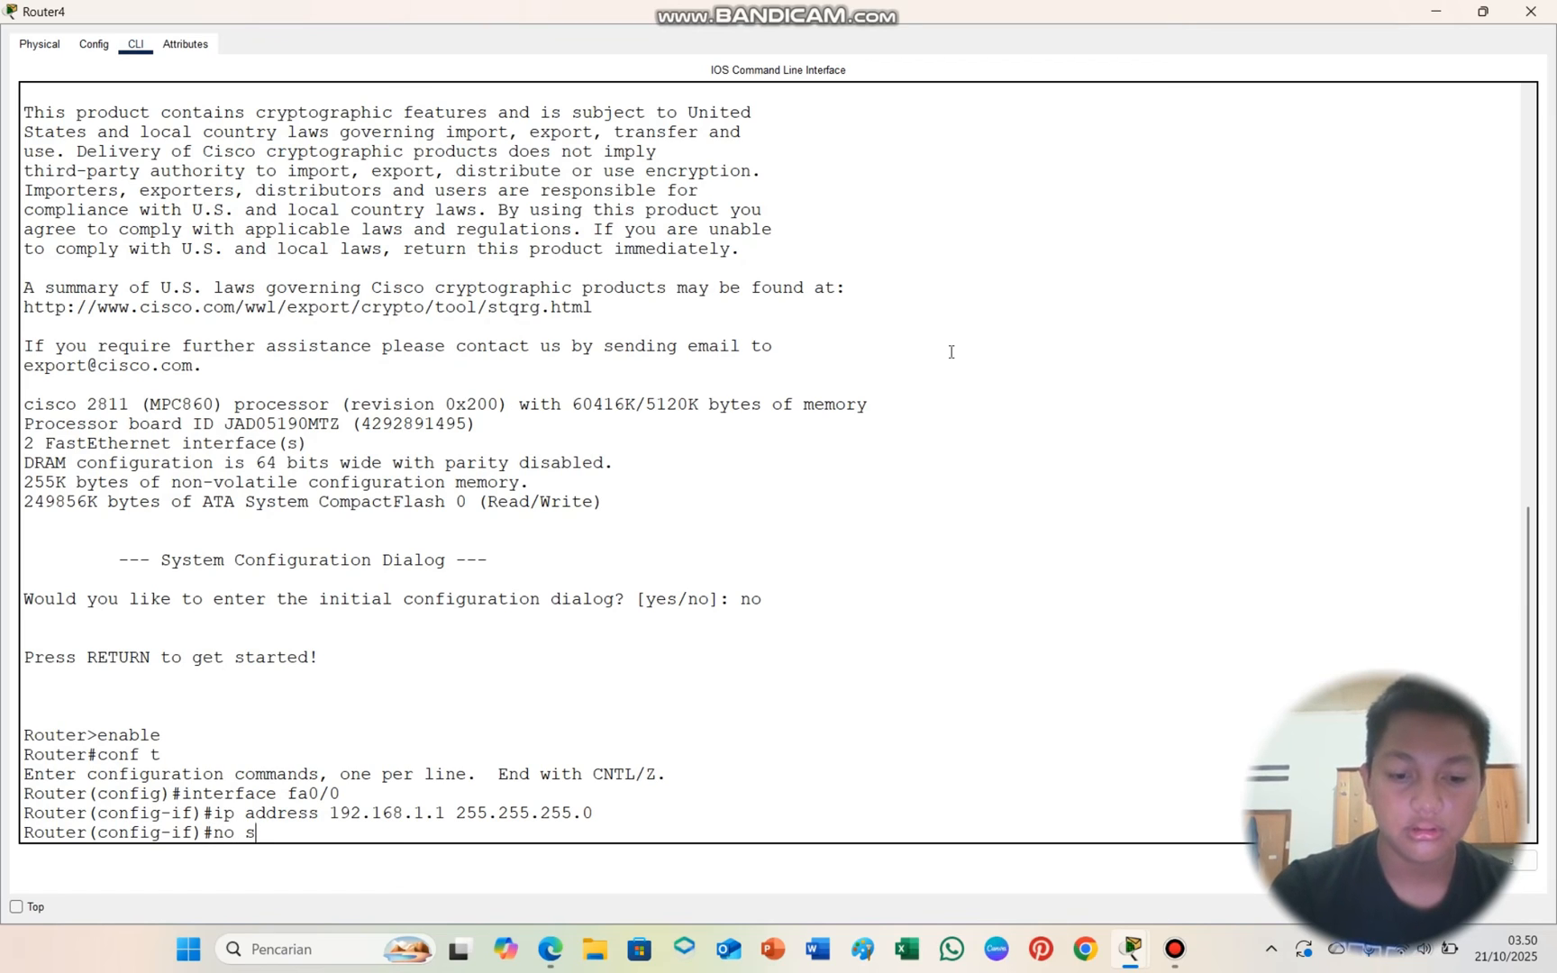
type("hutdown")
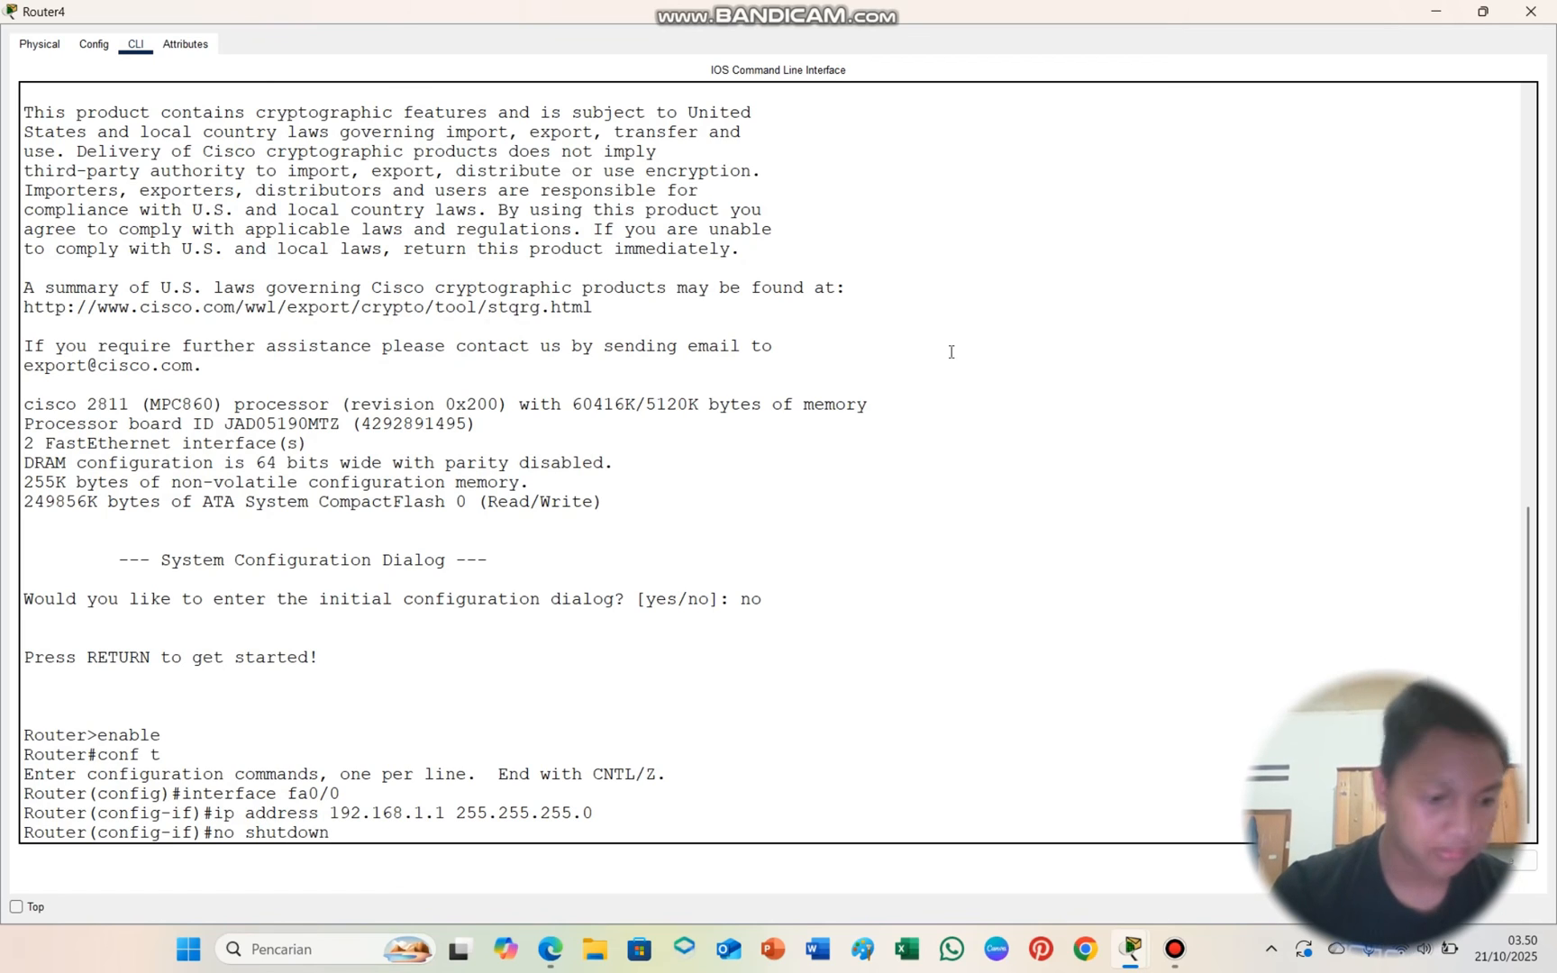
key("Return")
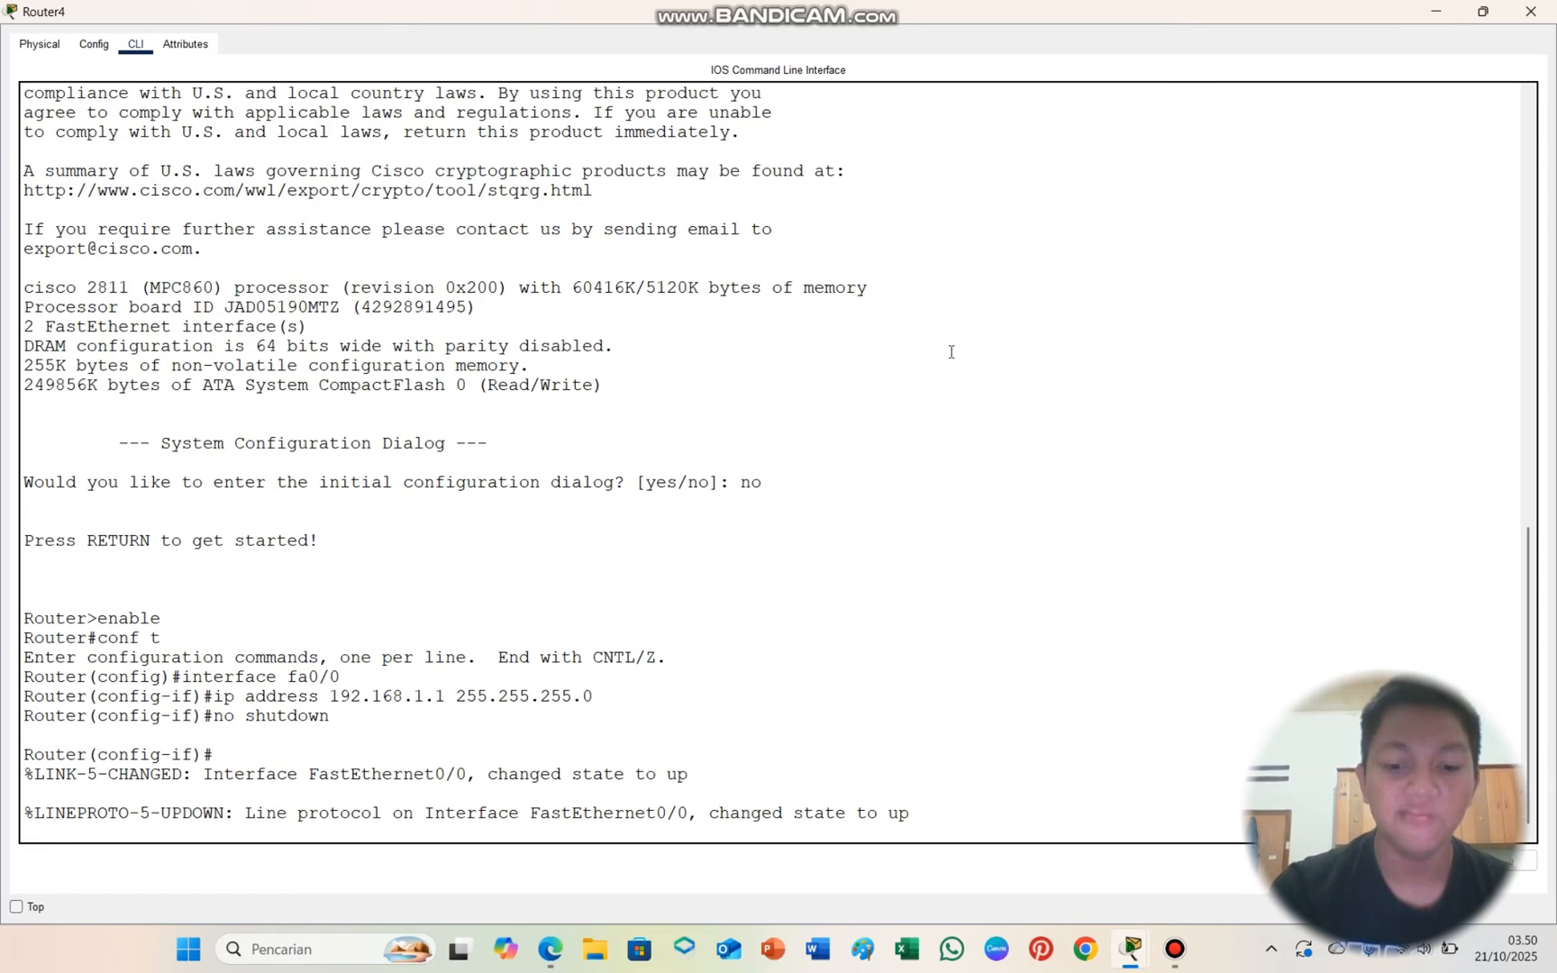
type("e")
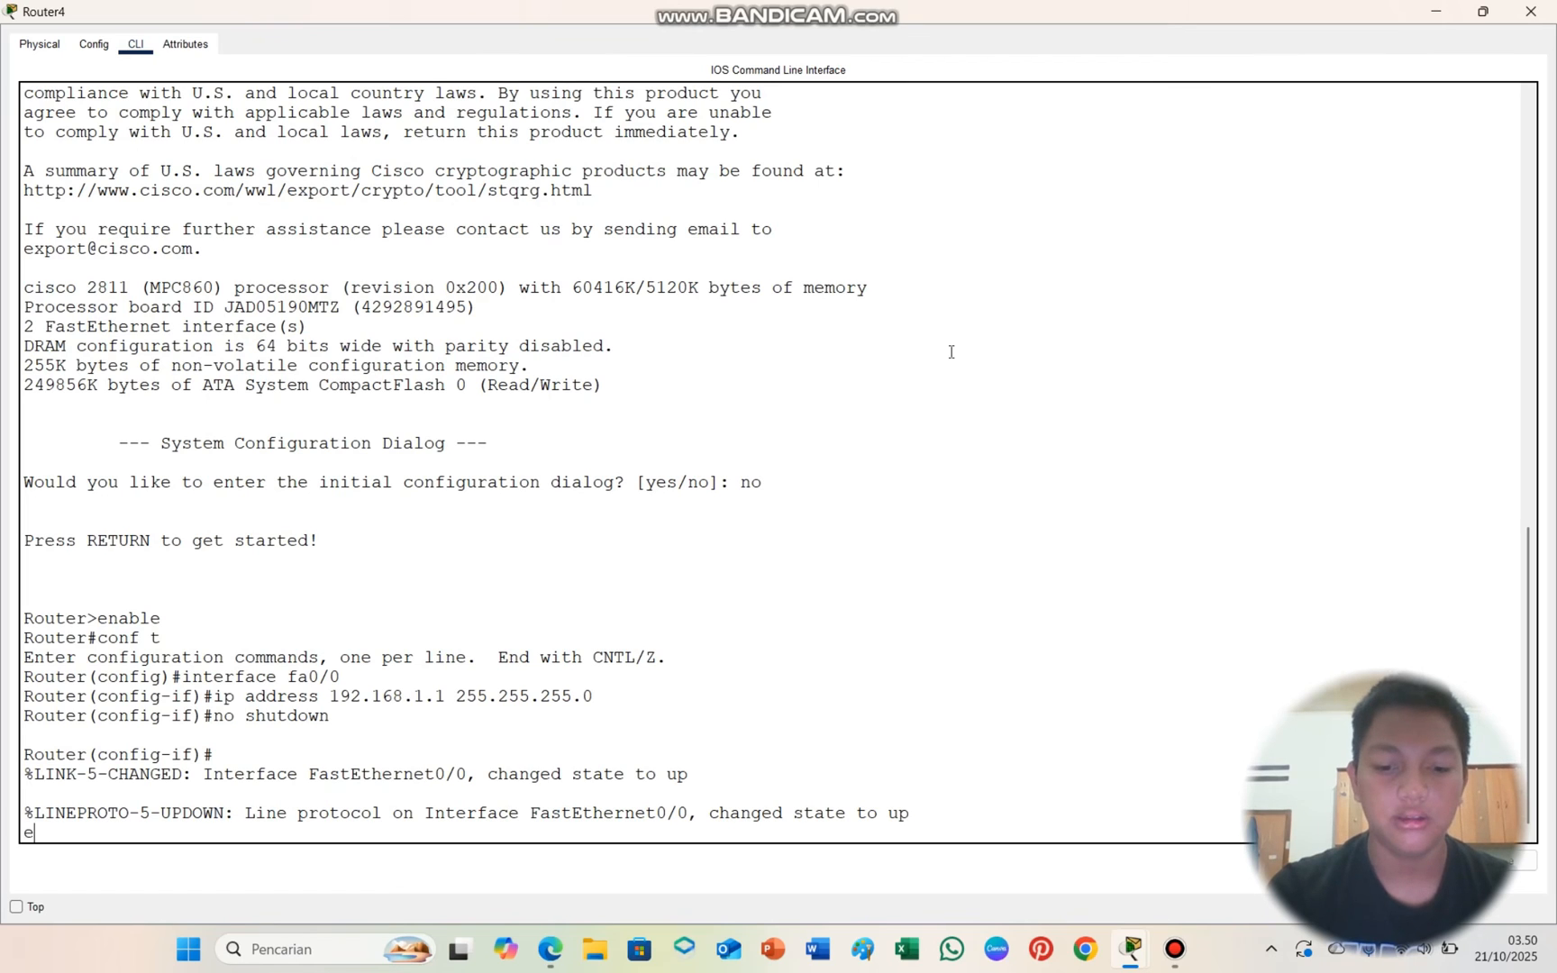
type("xit")
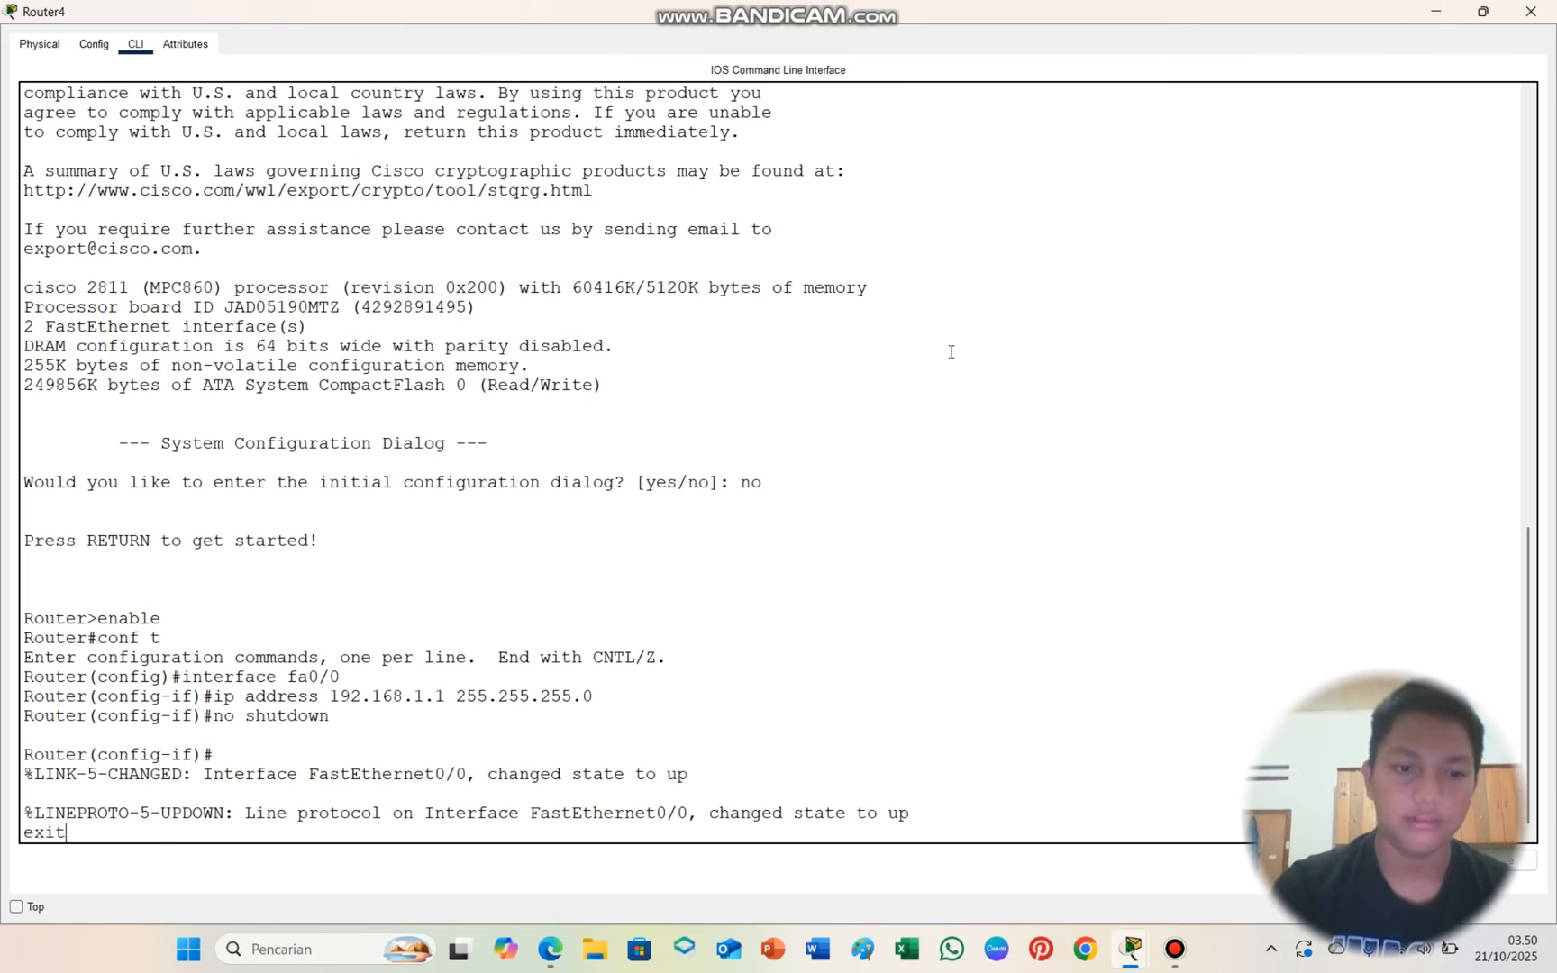
key("Return")
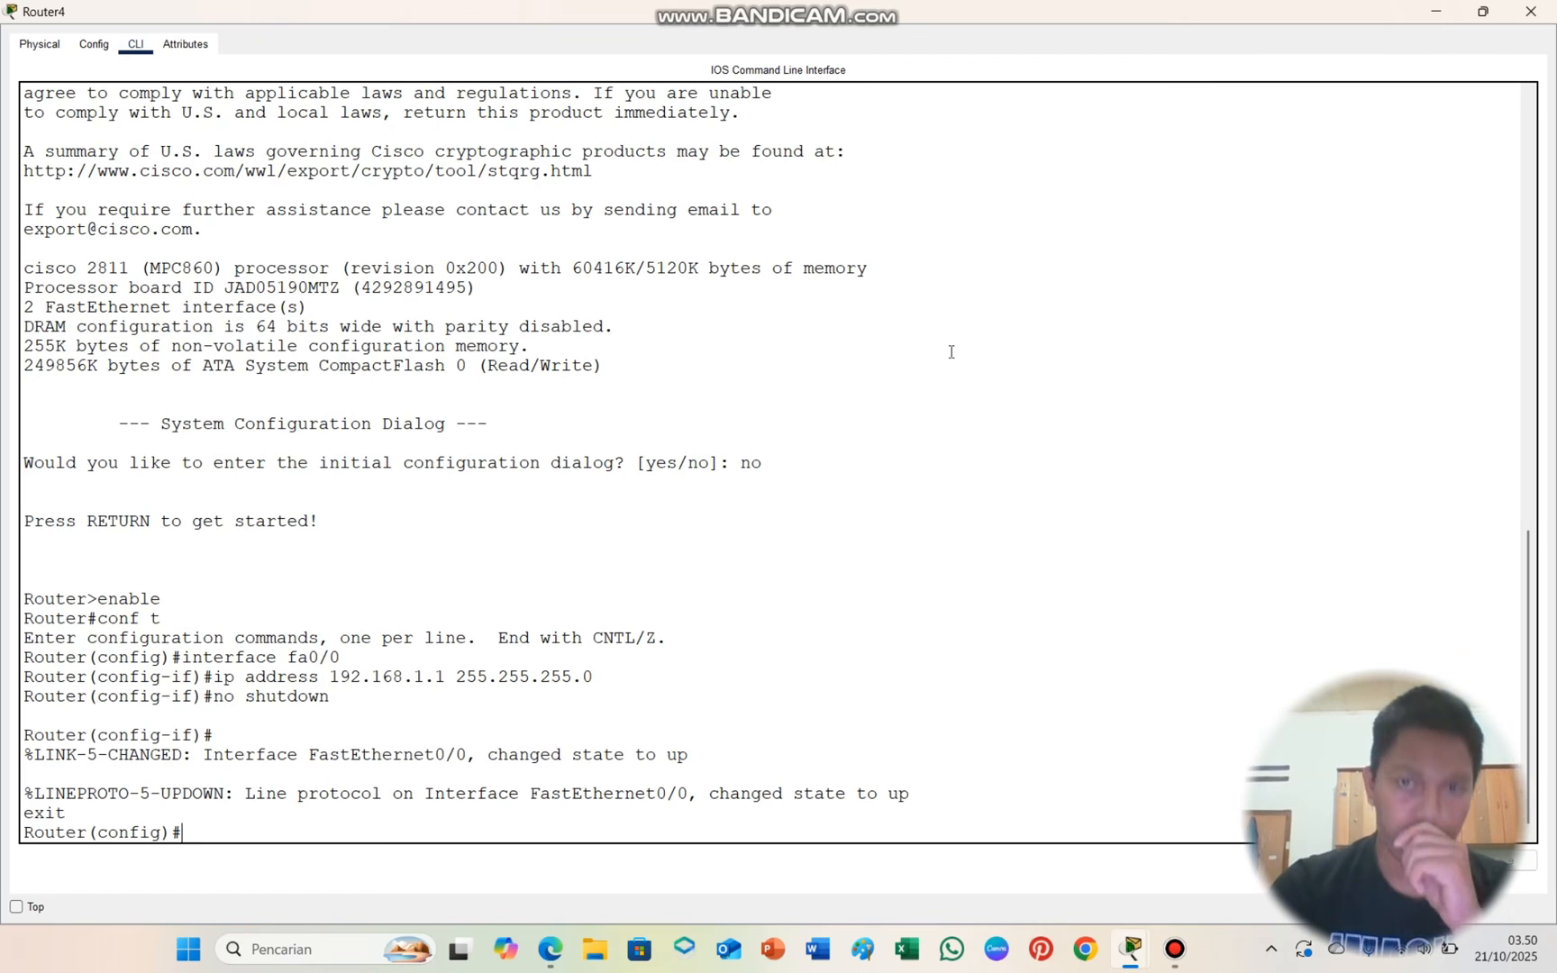
Close the router window, check PC1's IPv4 address, subnet mask and default gateway in its IP Configuration, and close the PC window
left_click(1526, 15)
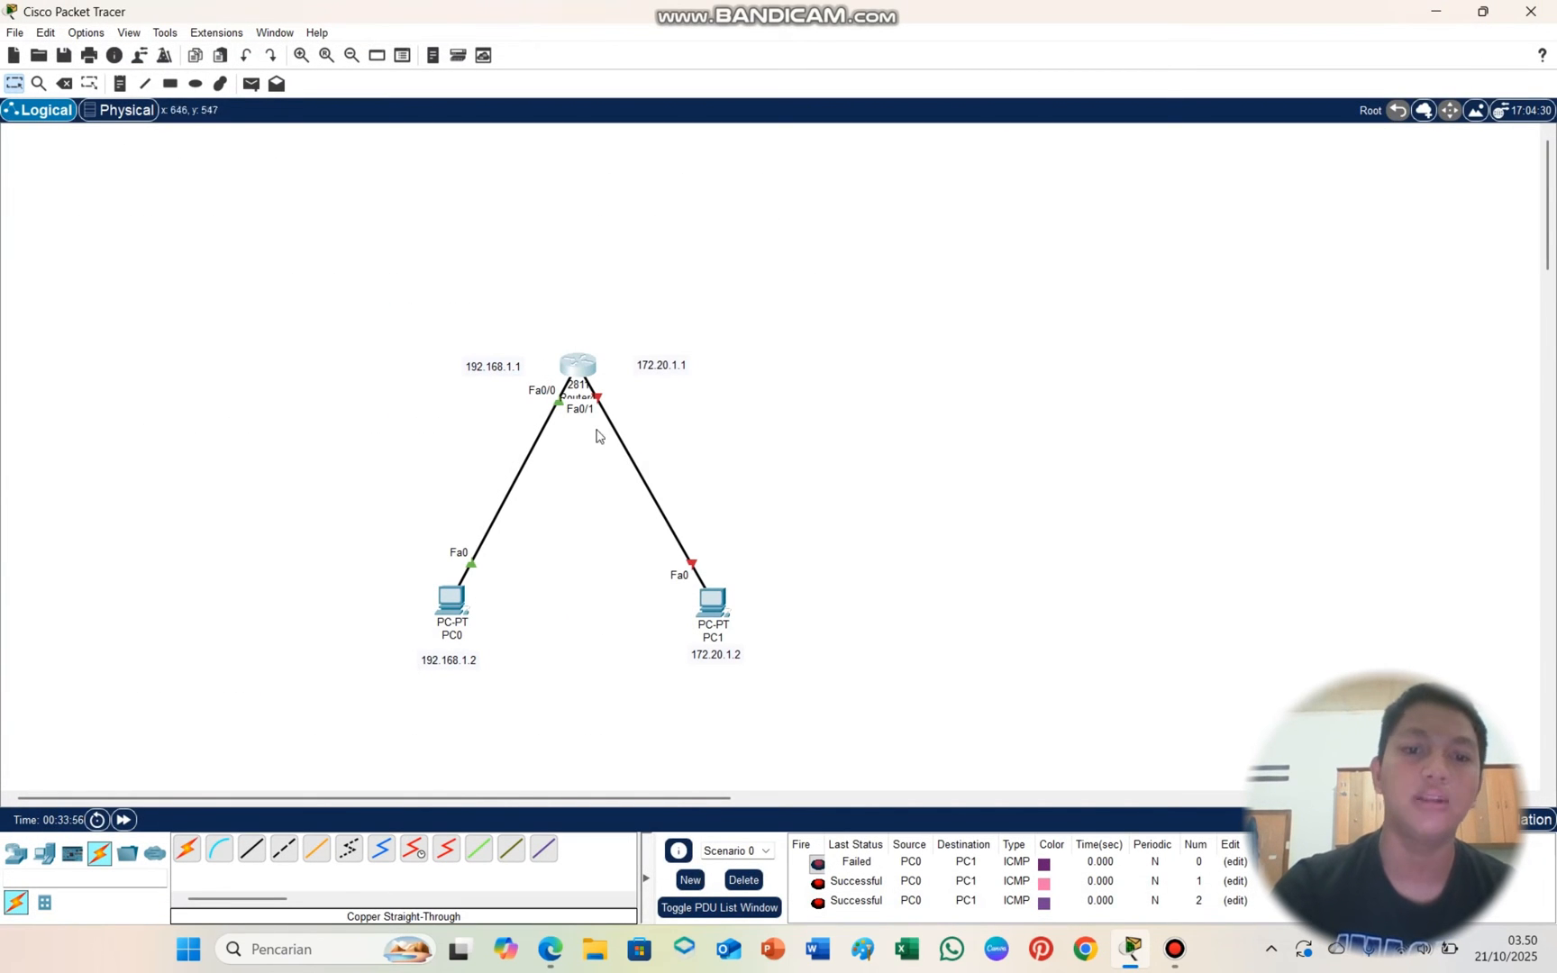
left_click(716, 610)
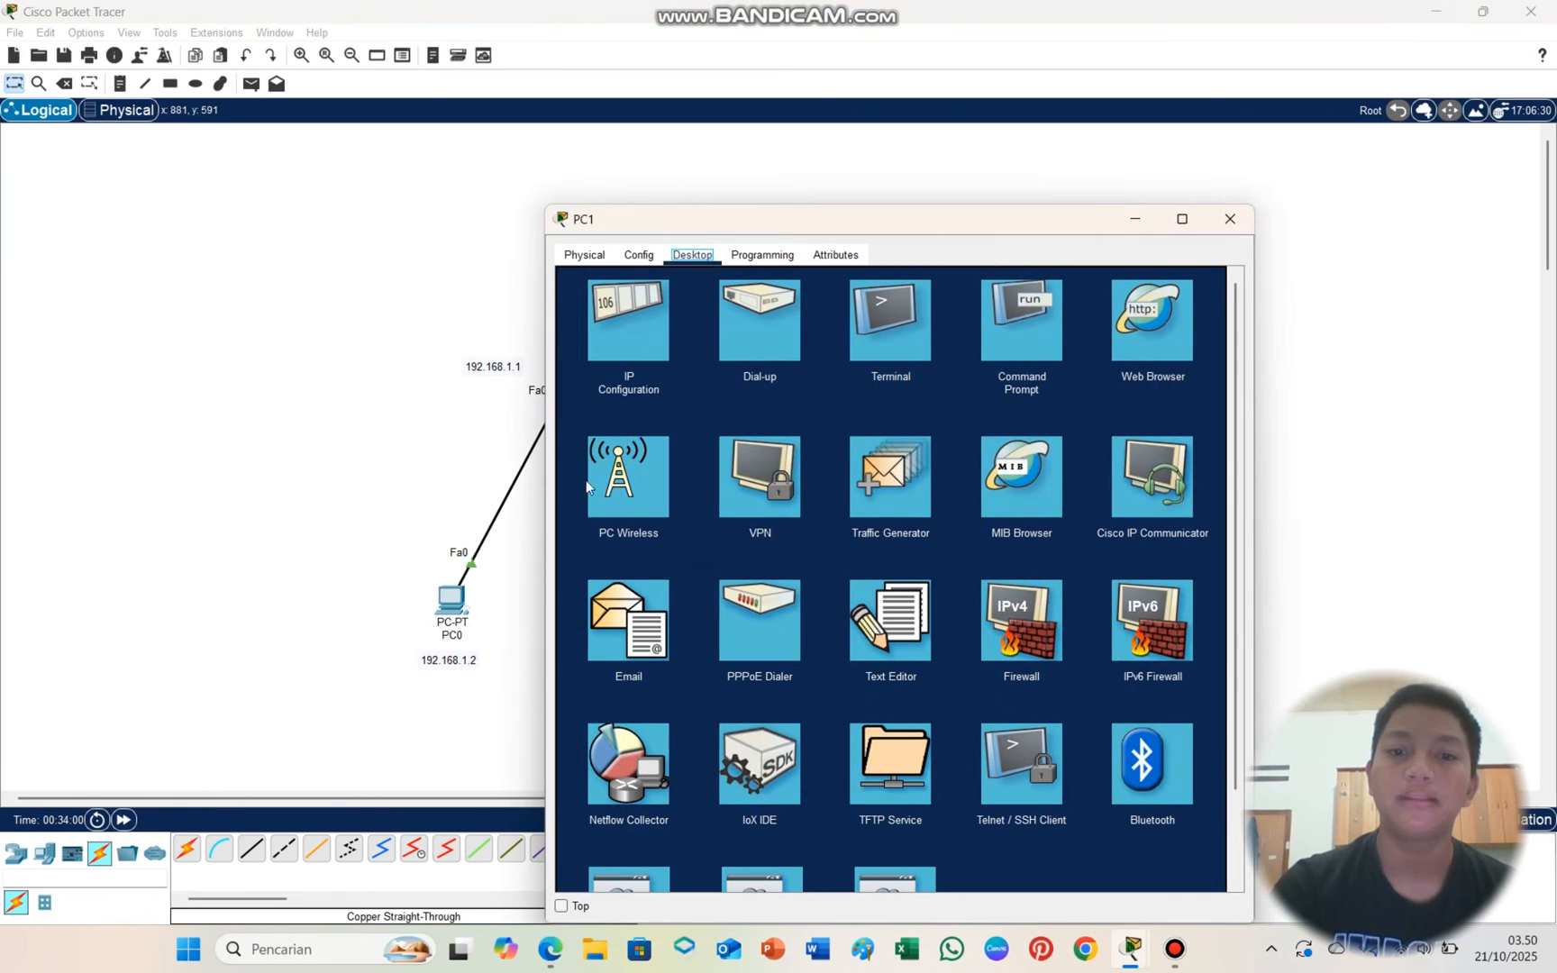
left_click(663, 352)
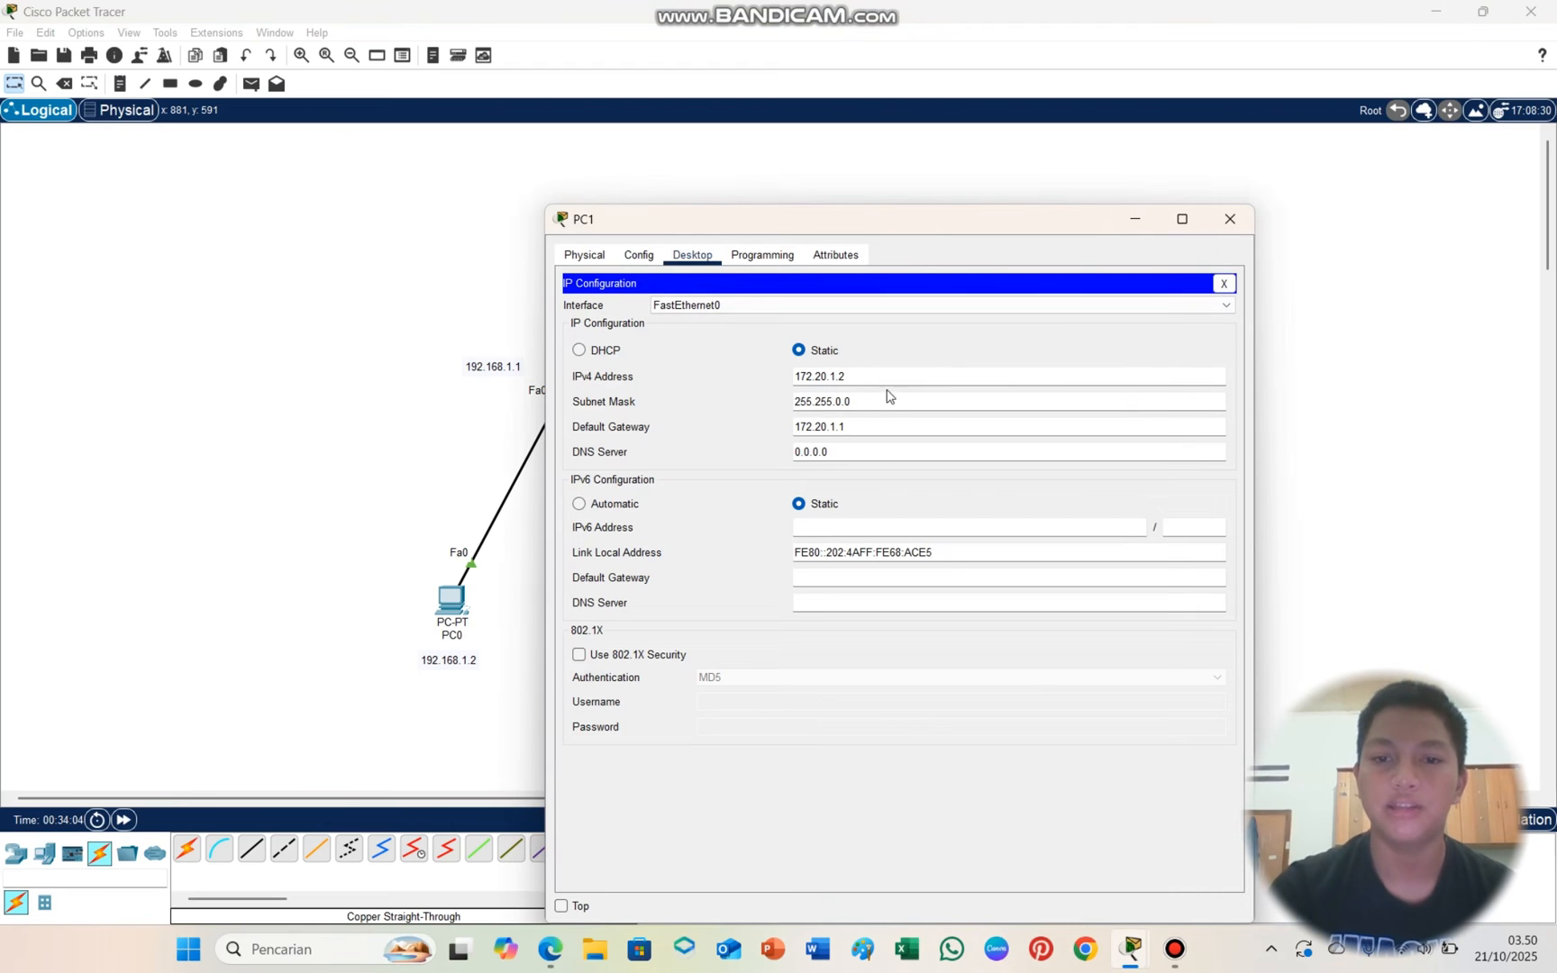
left_click(1237, 231)
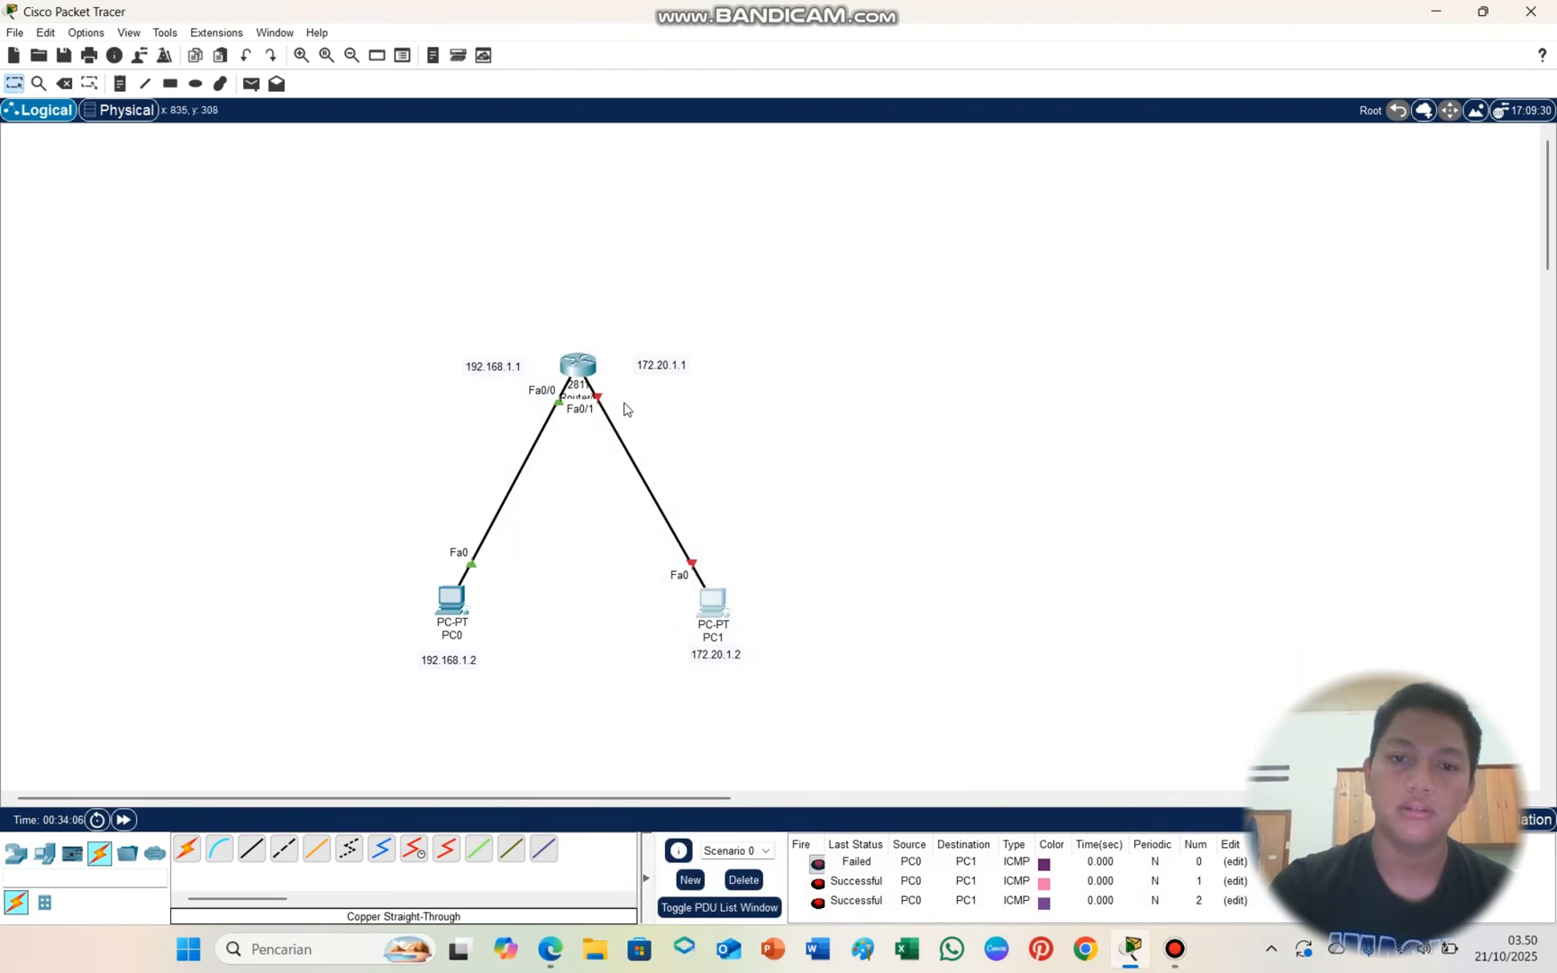
Reopen Router4's command line, leave global configuration mode with ex, and re-enter it with conf t
left_click(581, 374)
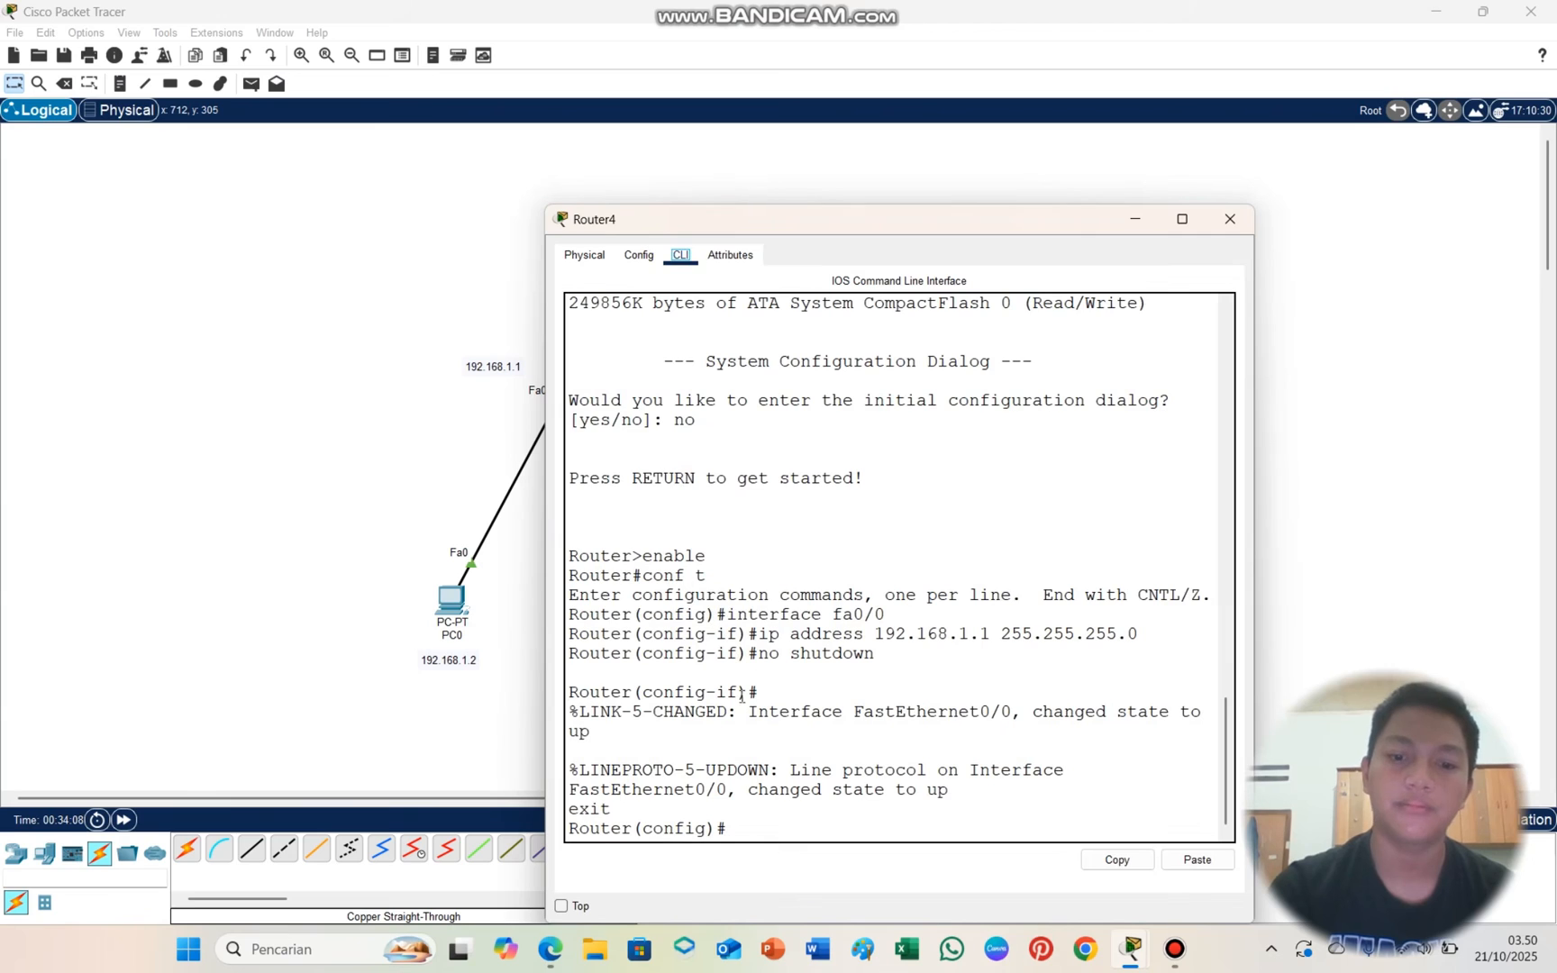
left_click(750, 832)
type("ex")
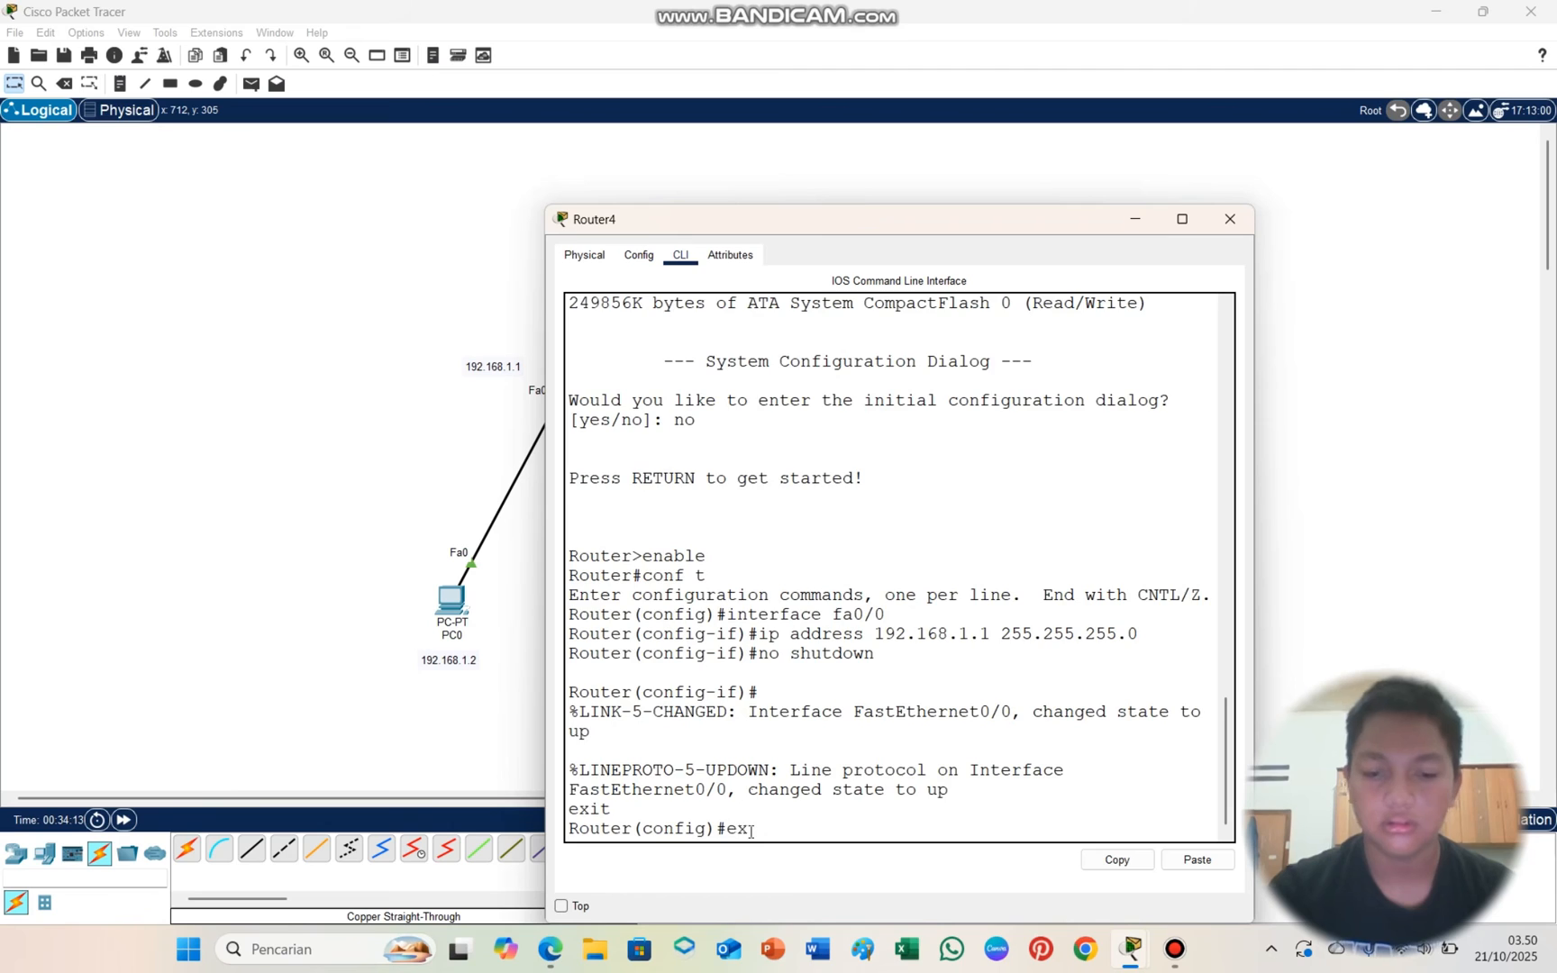
key("Return")
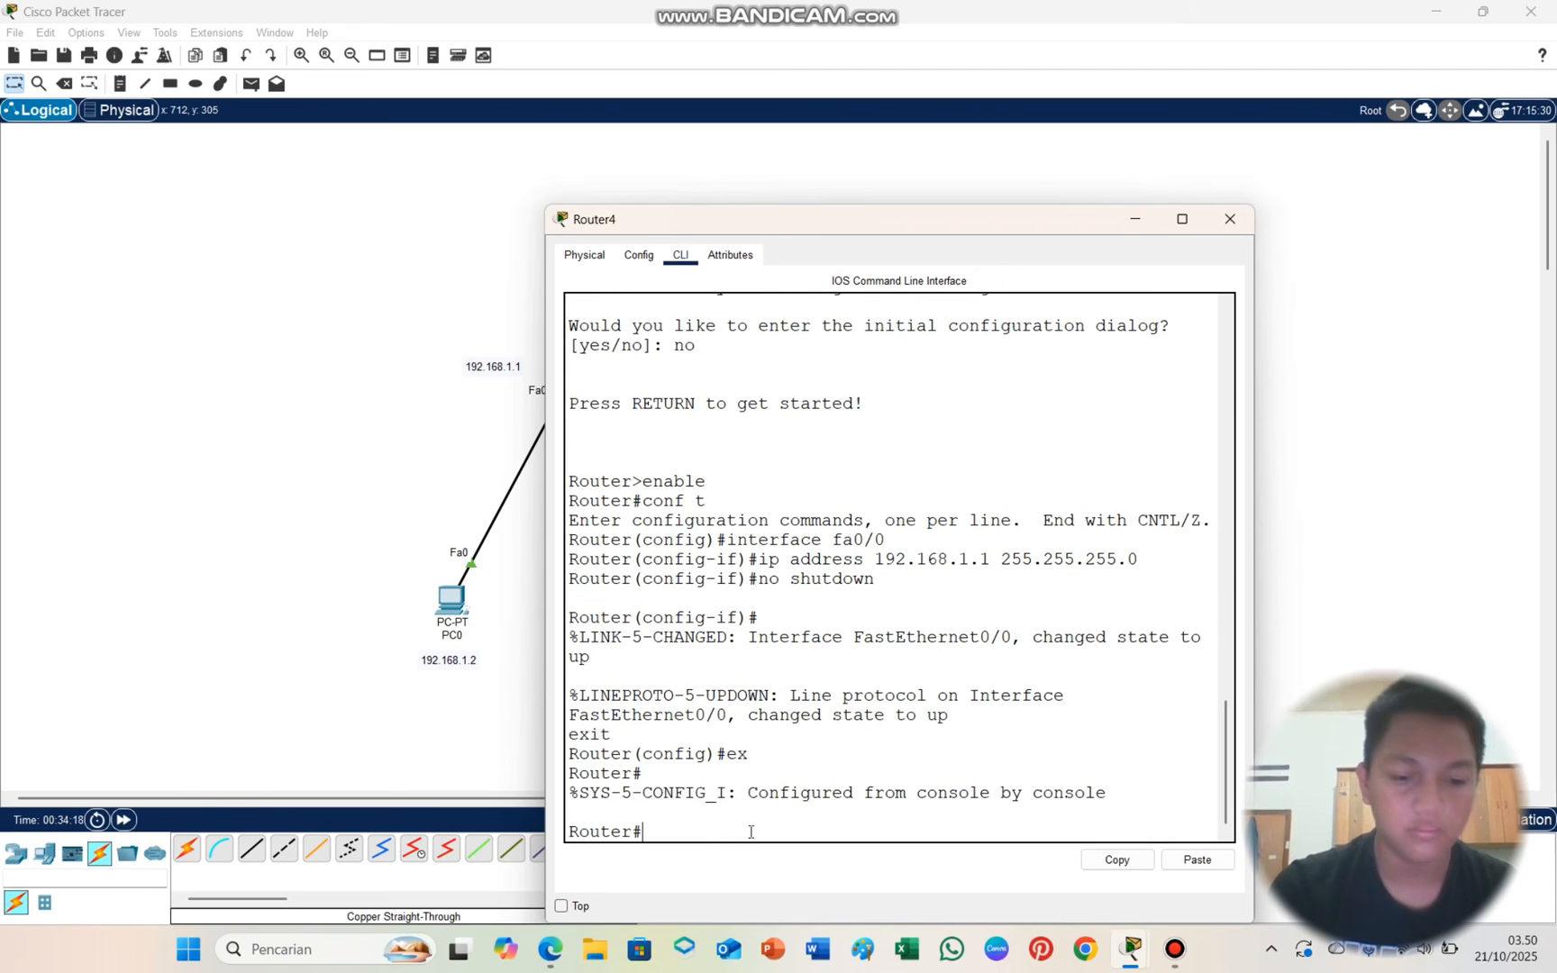
type("con")
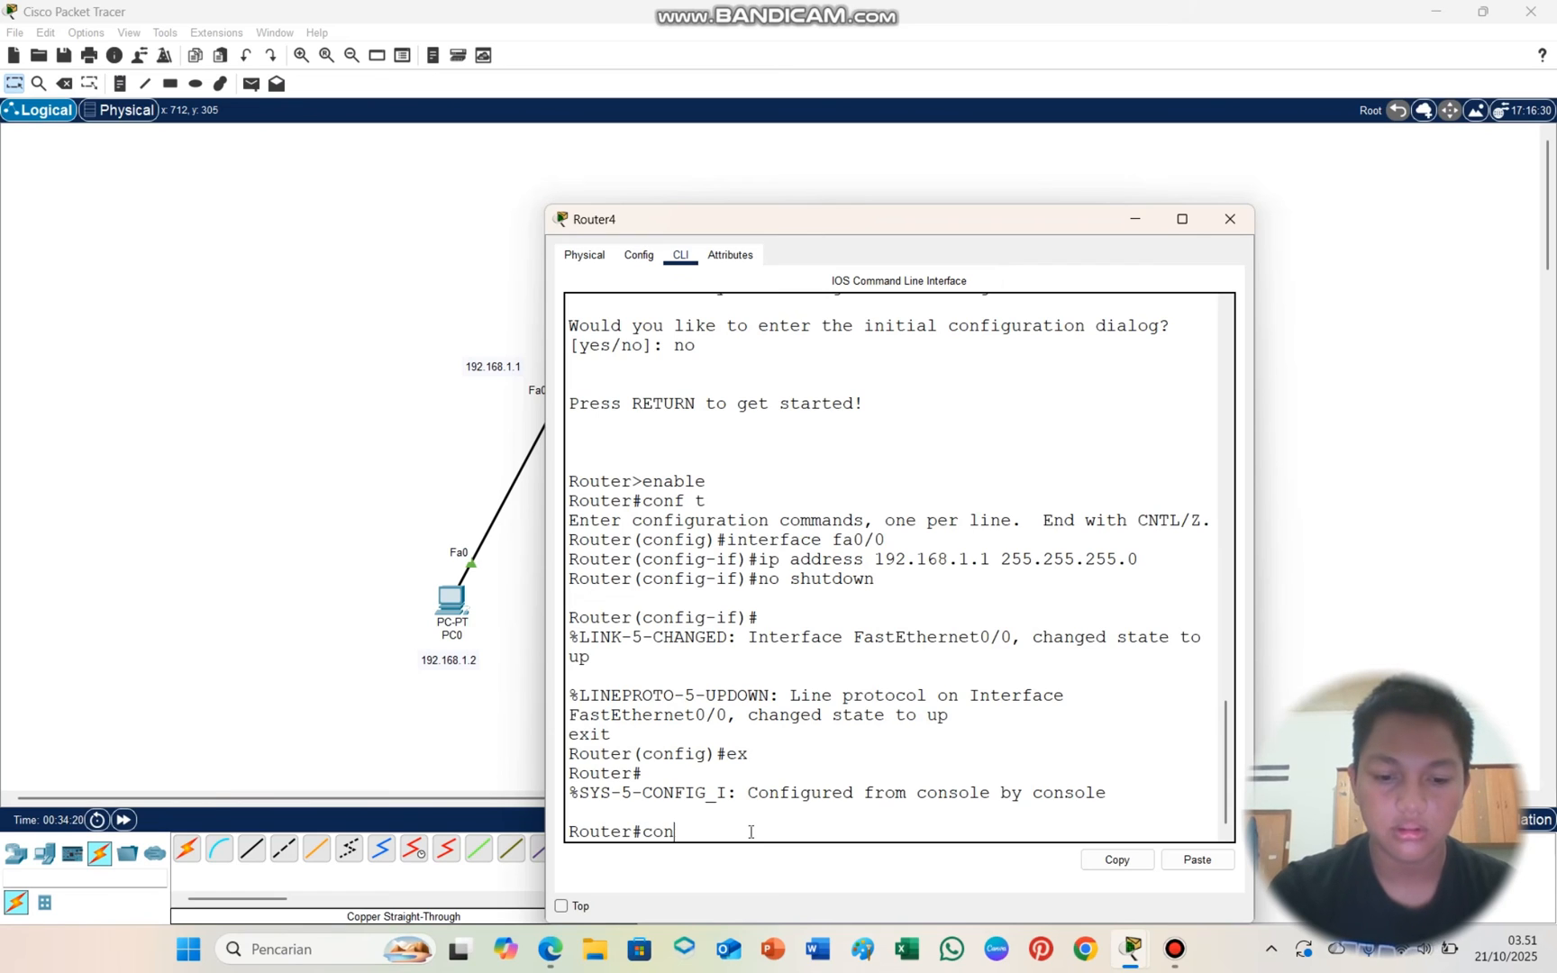
type("f t")
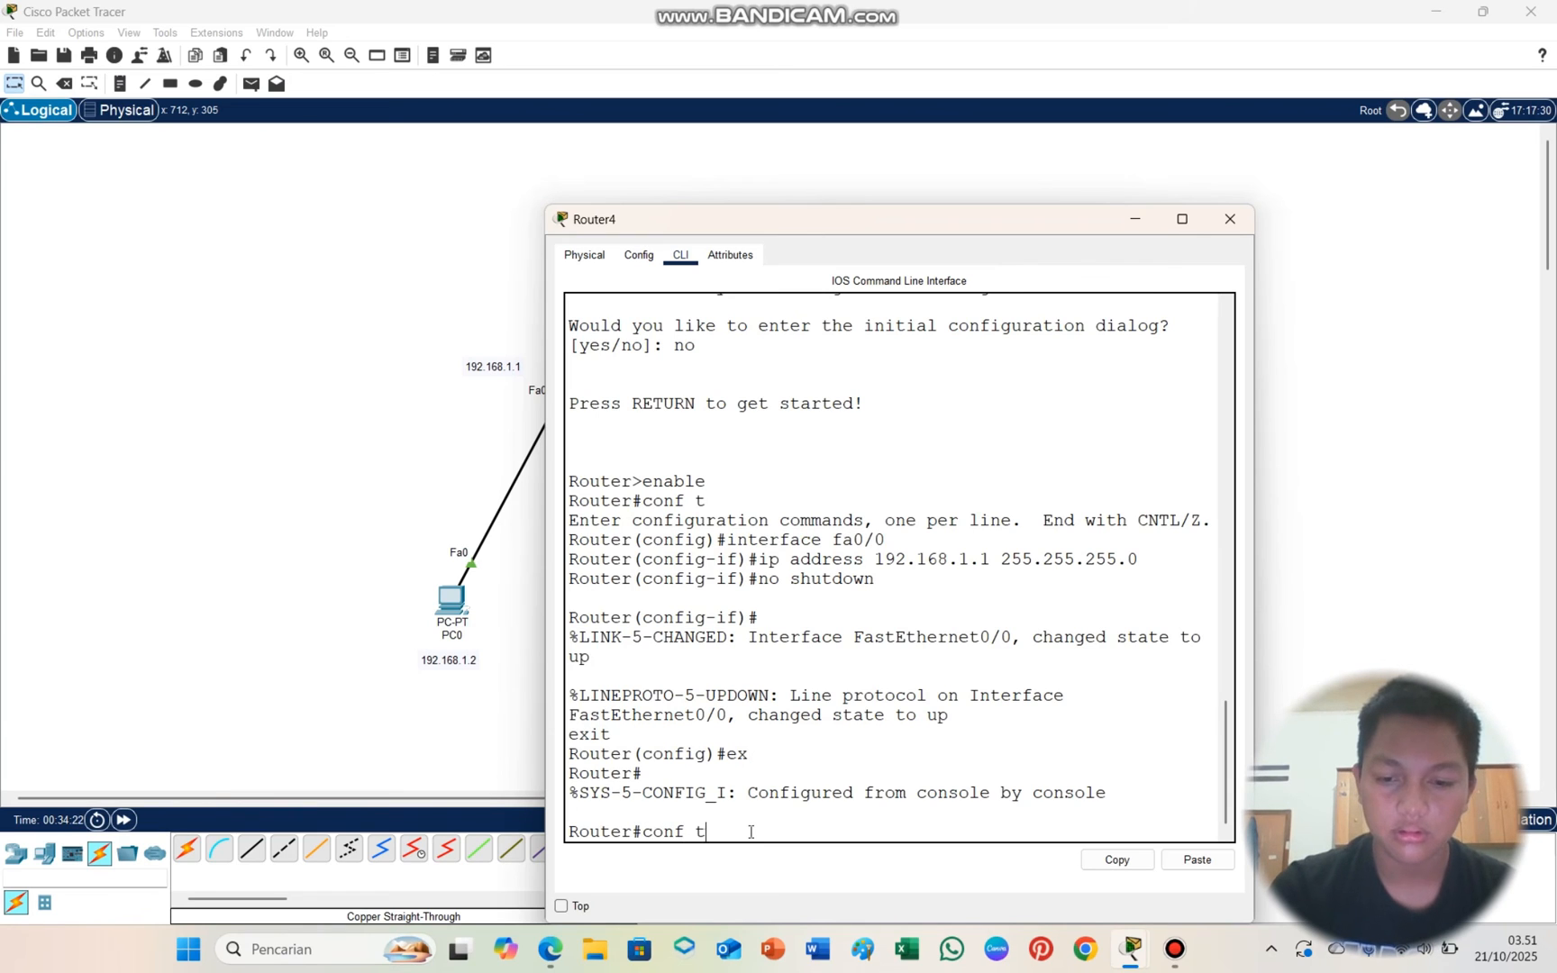
key("Return")
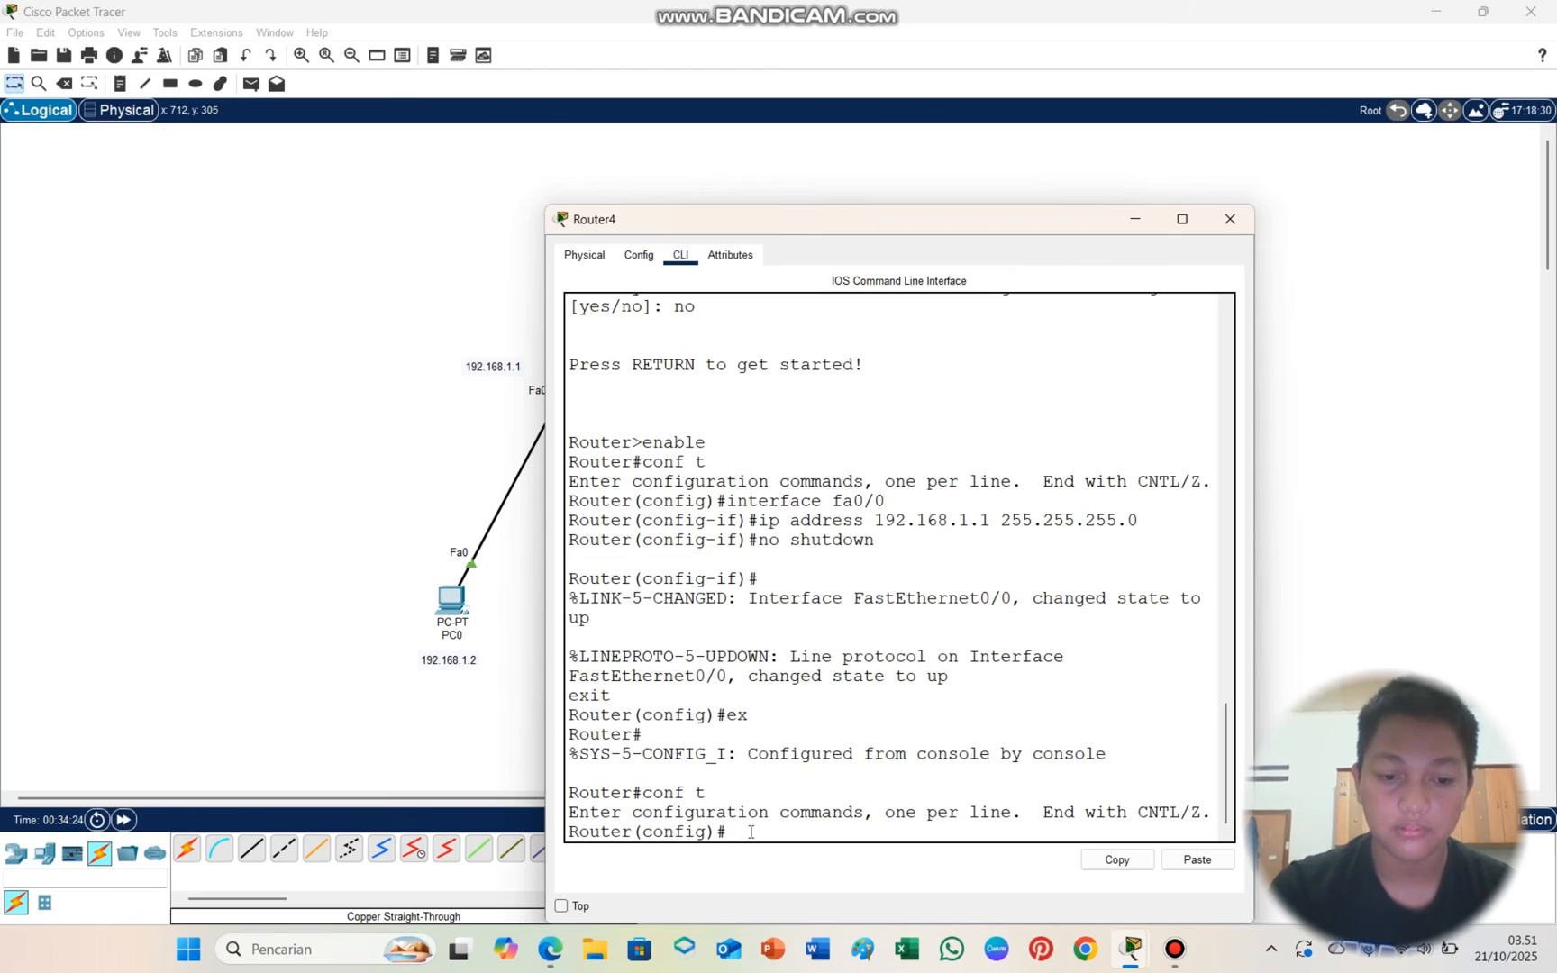
Enter interface configuration mode for the router port facing PC1 with the command interface fa0/1
type("in")
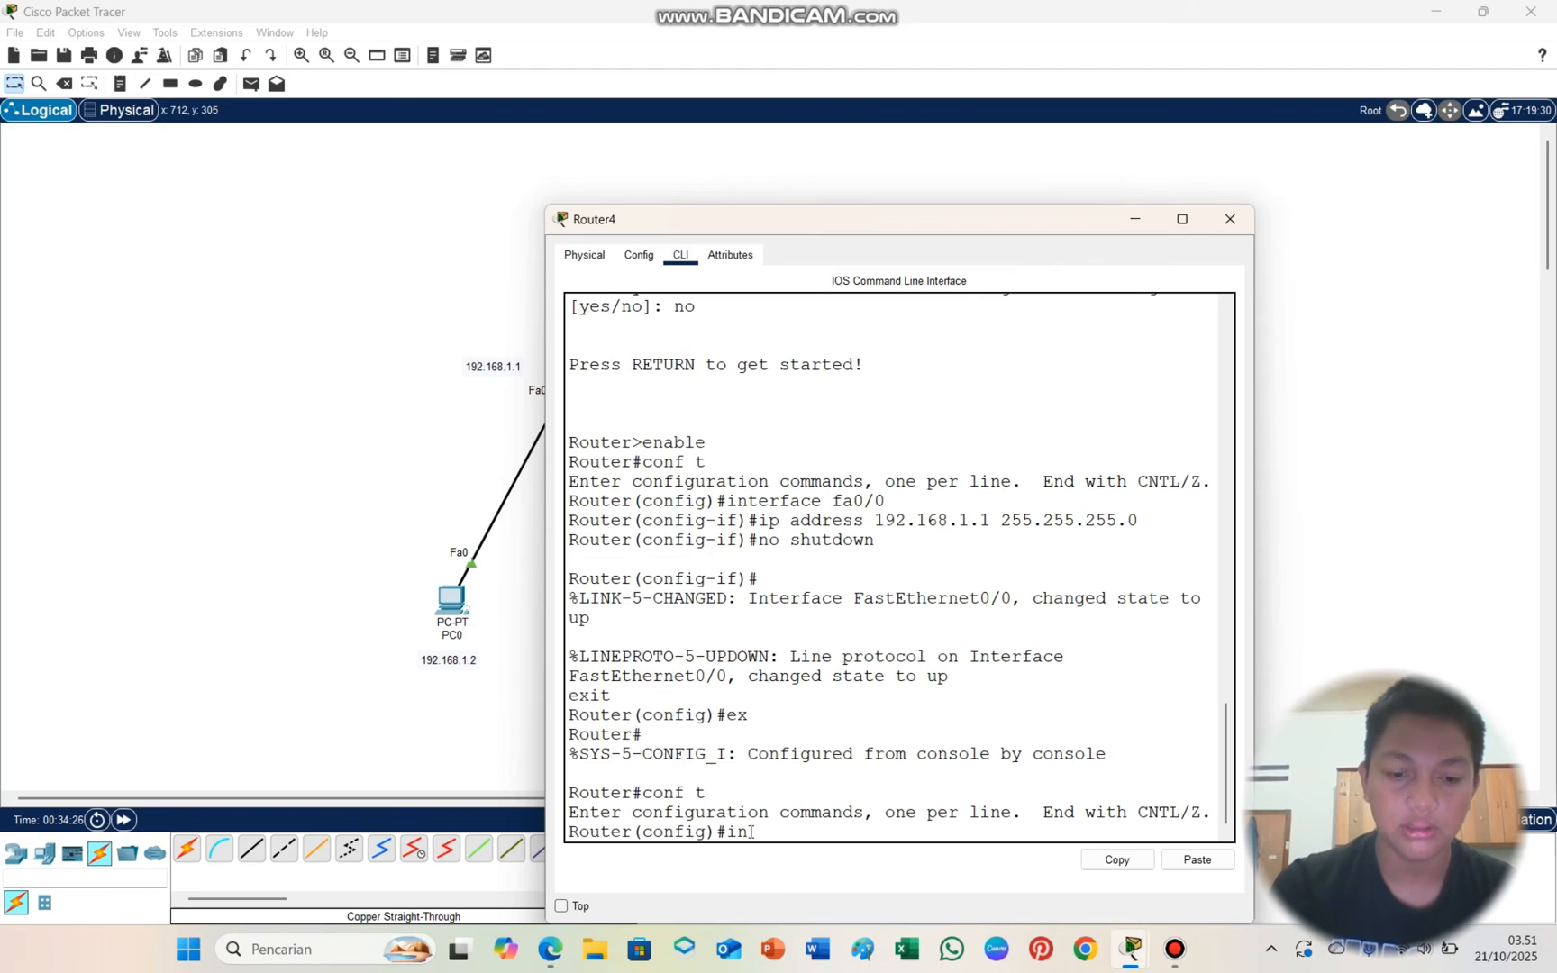
type("terface")
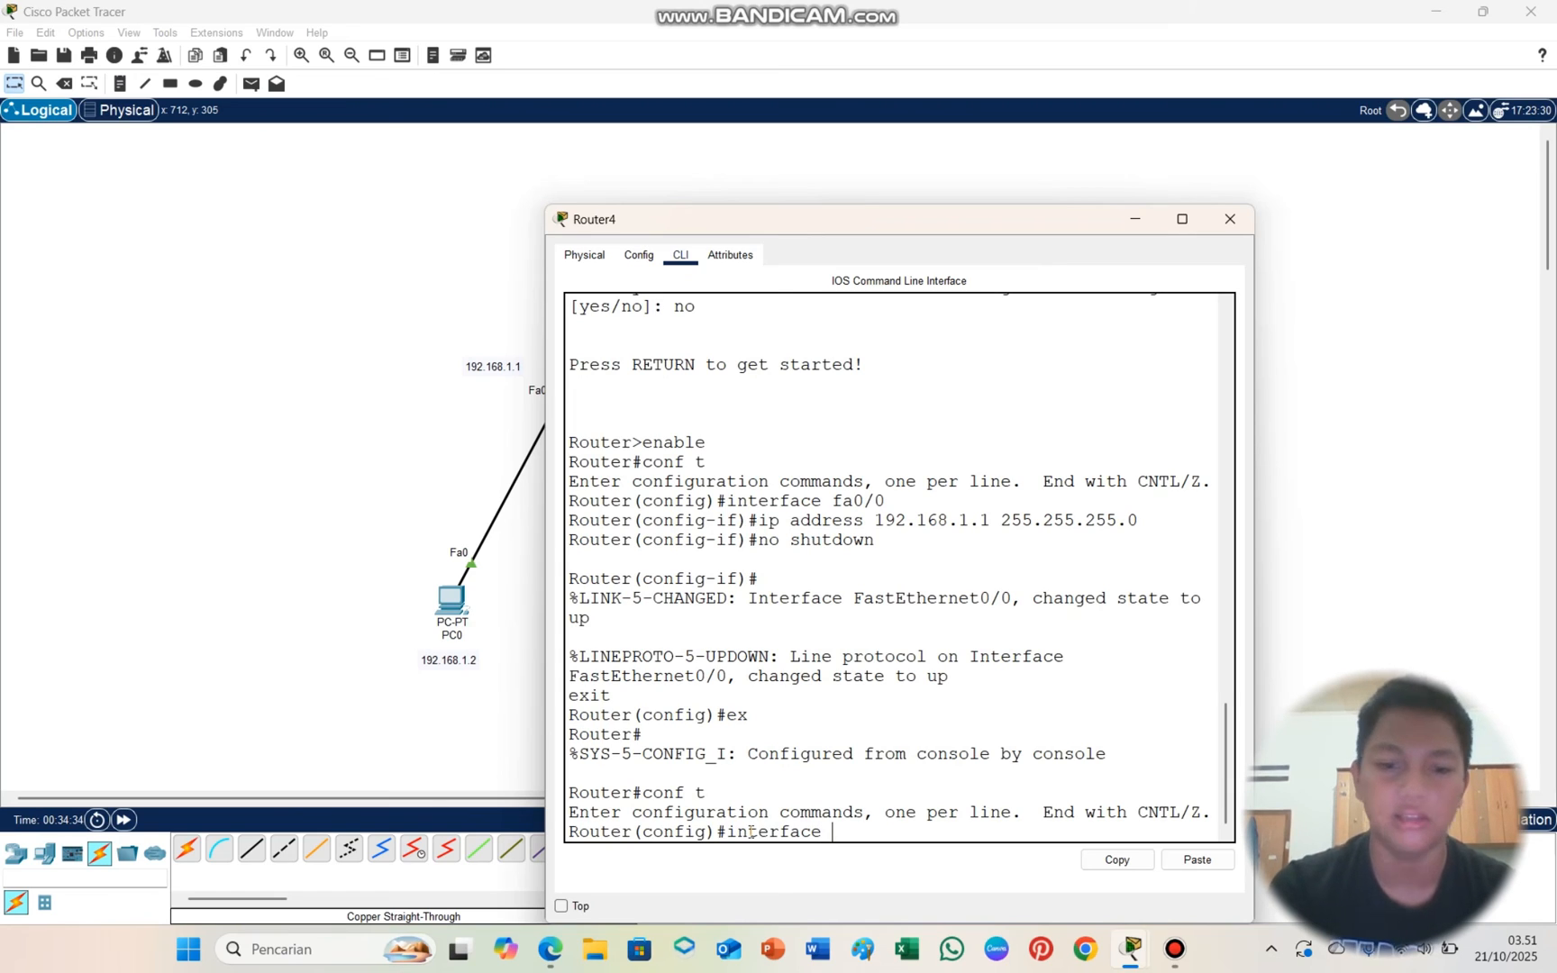
type("f")
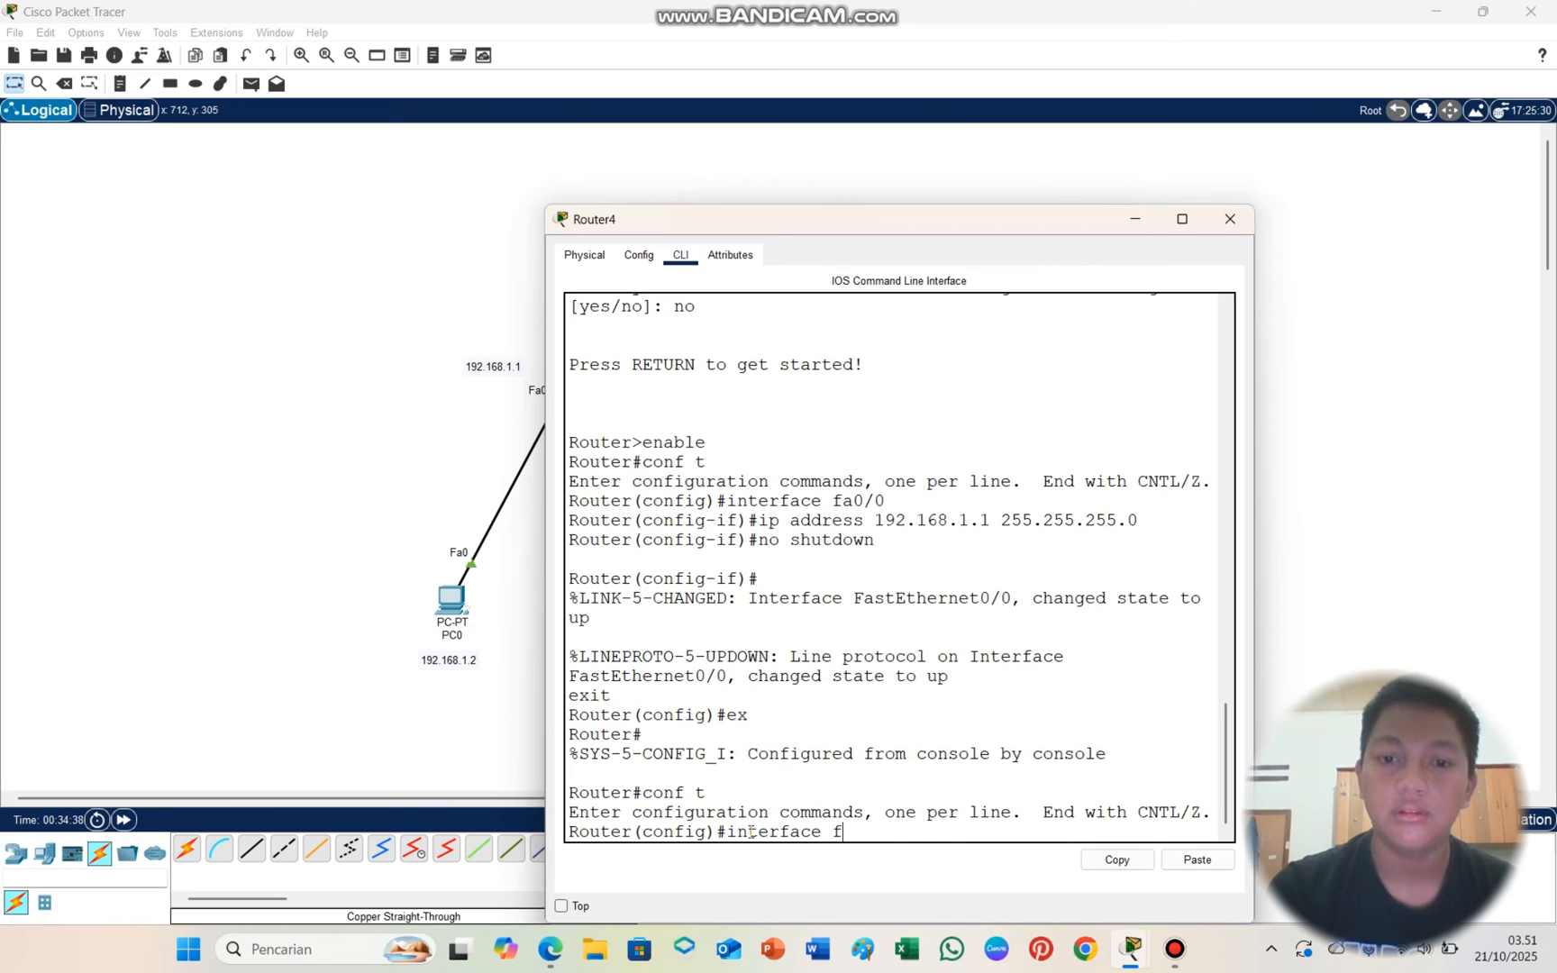
type("a0")
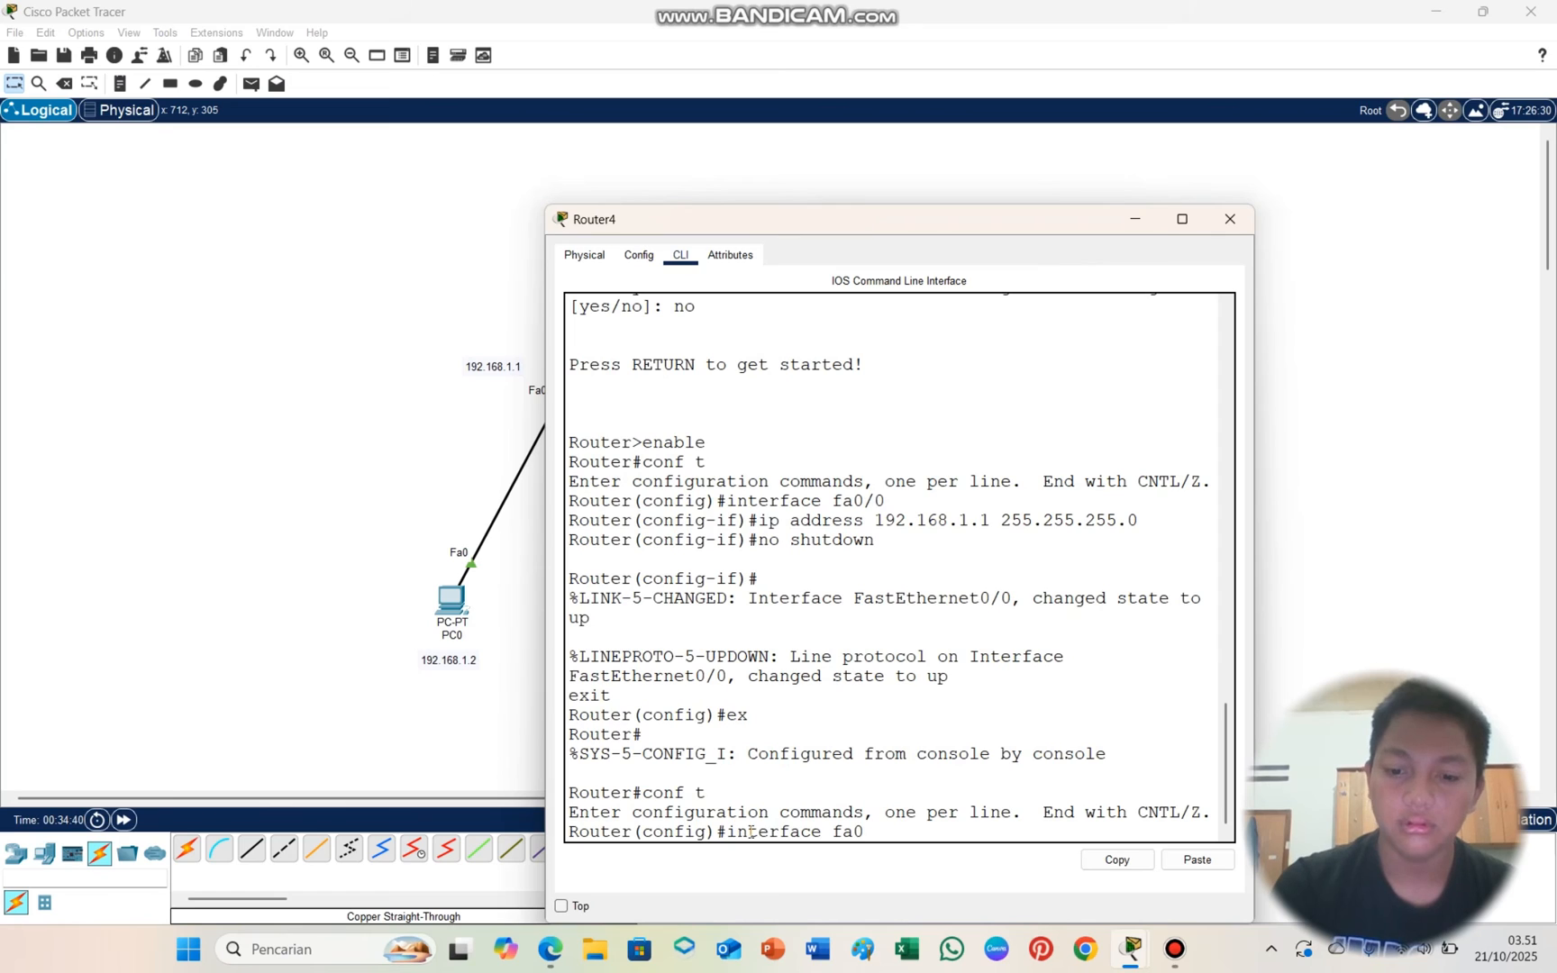
type("/1")
key("Return")
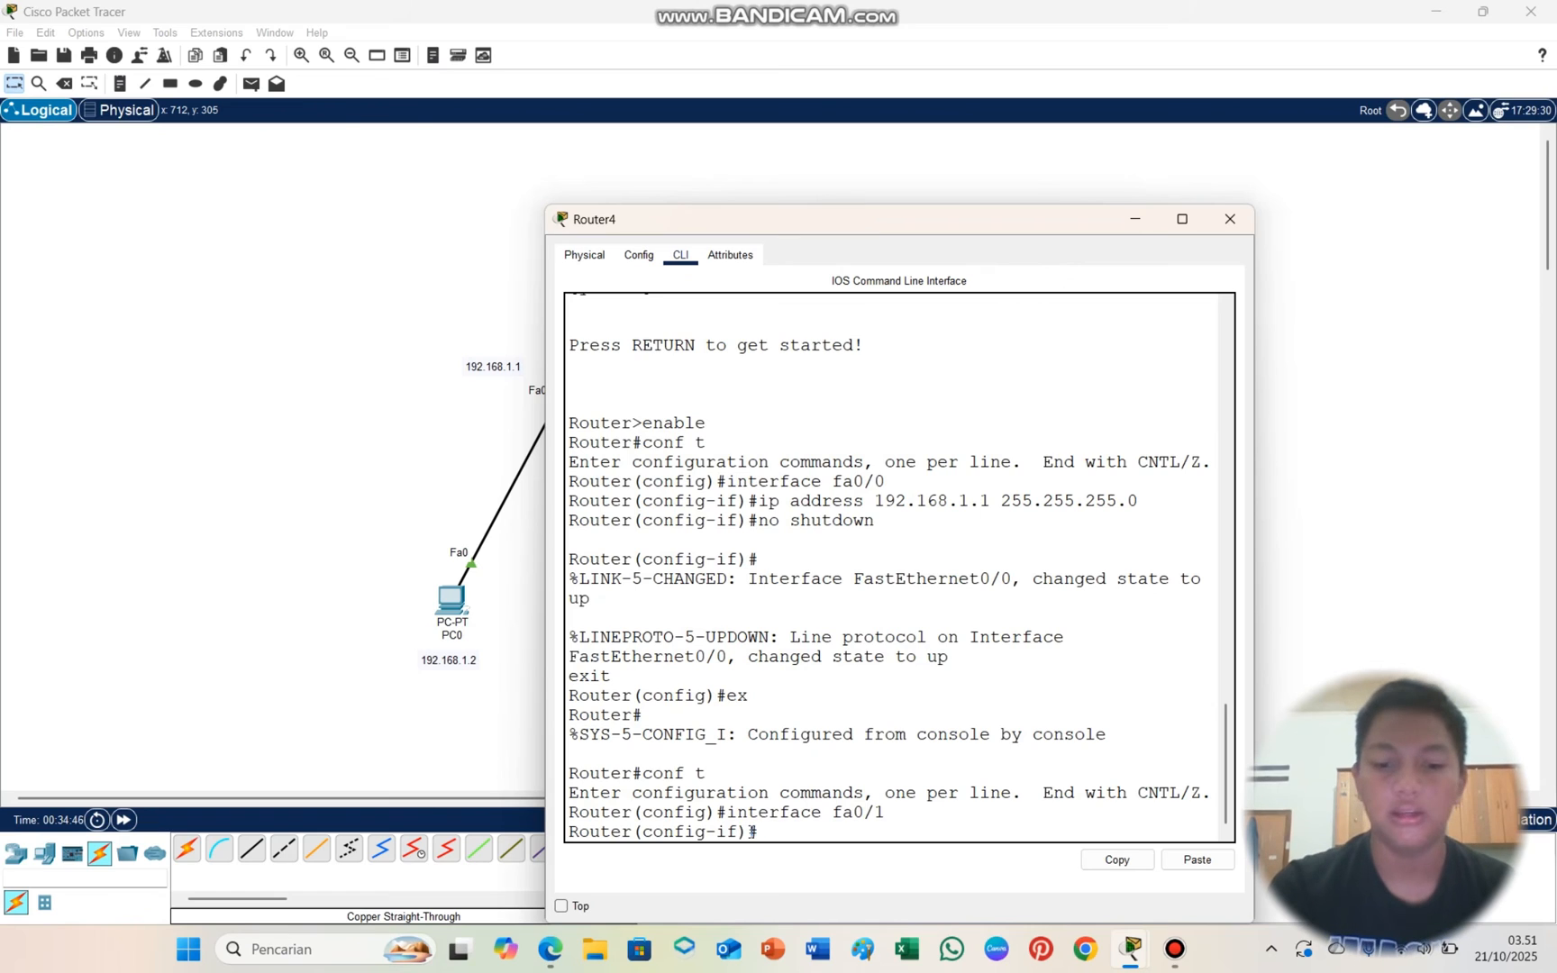
type("172")
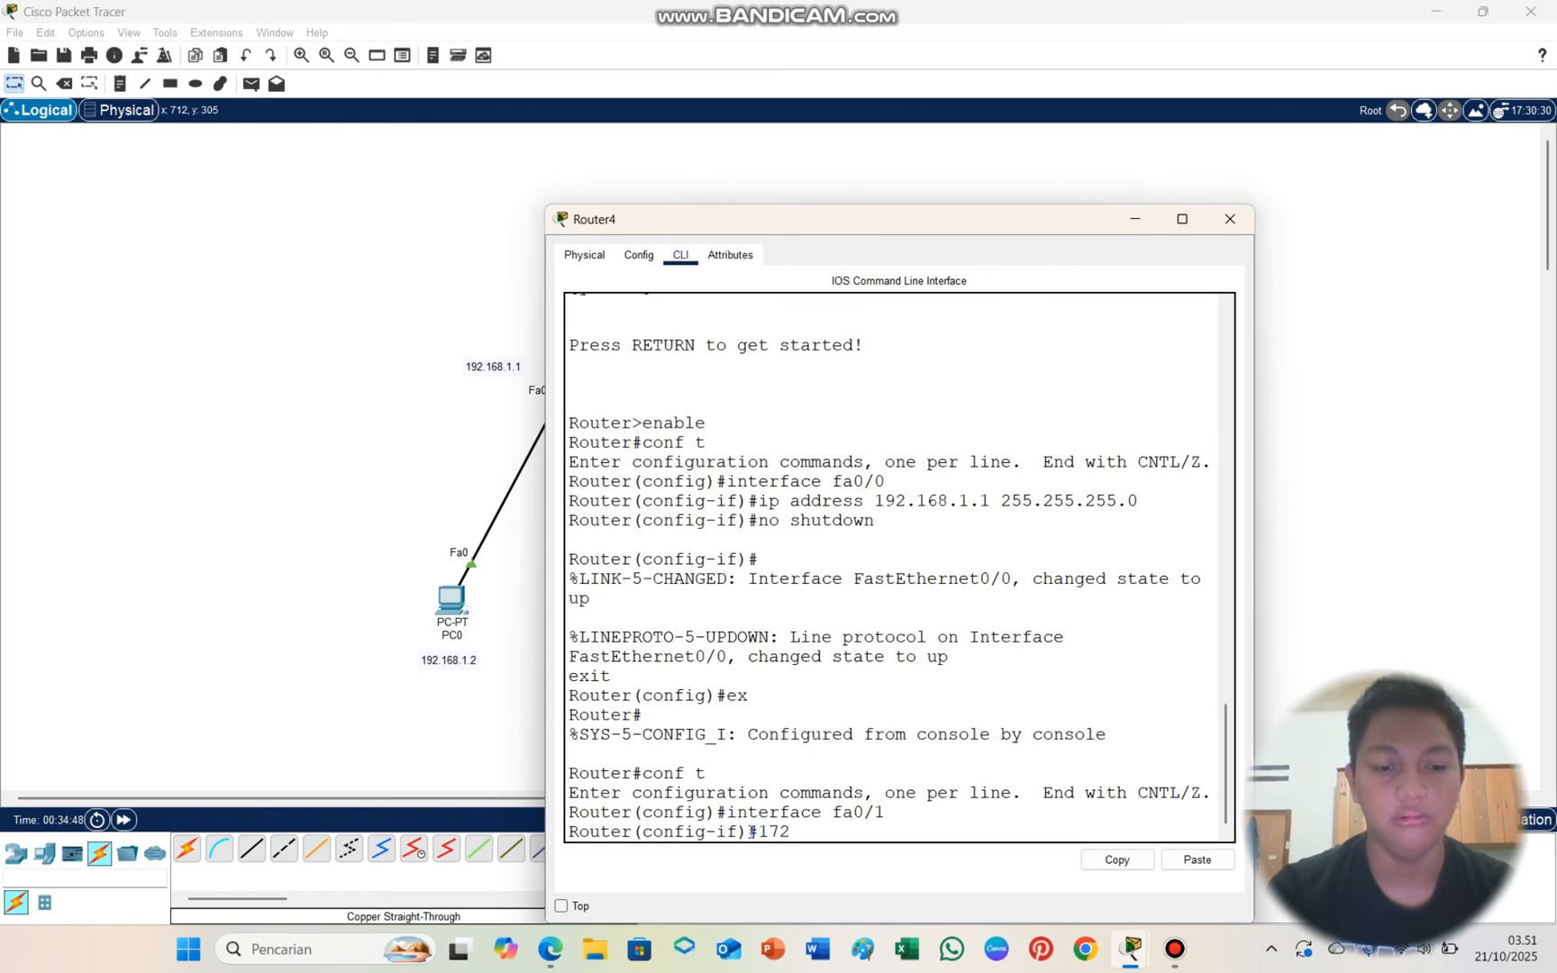
key("BackSpace")
key("BackSpace")
key("BackSpace")
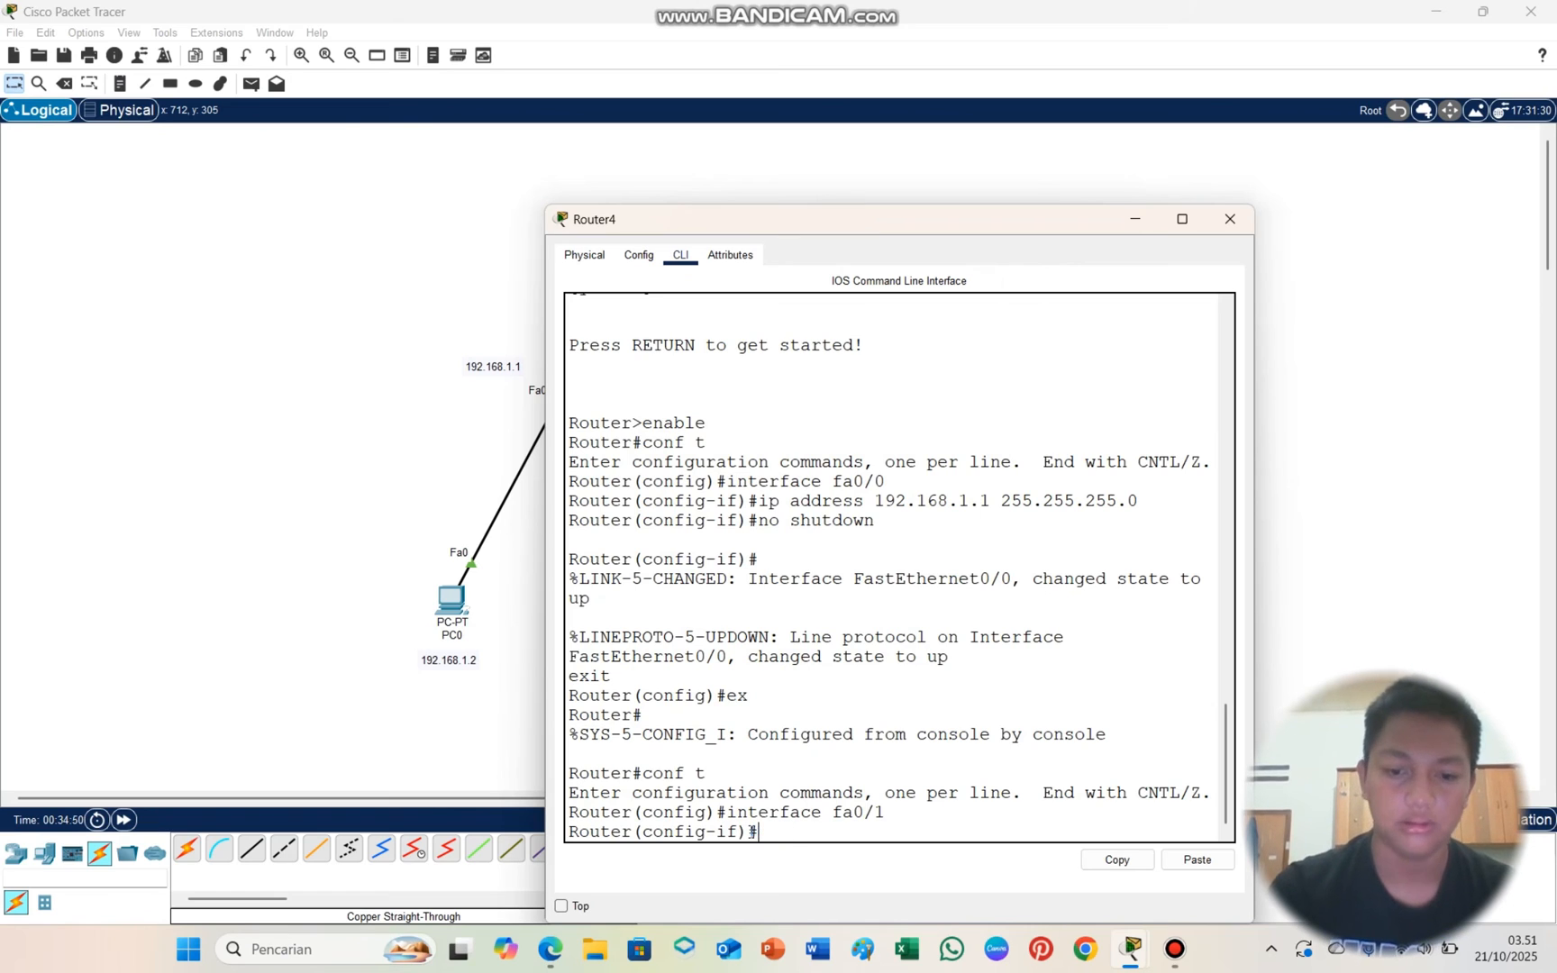
Assign the fa0/1 interface its address and subnet mask with the command ip address 172.20.1.1 255.255.0.0
type("ip")
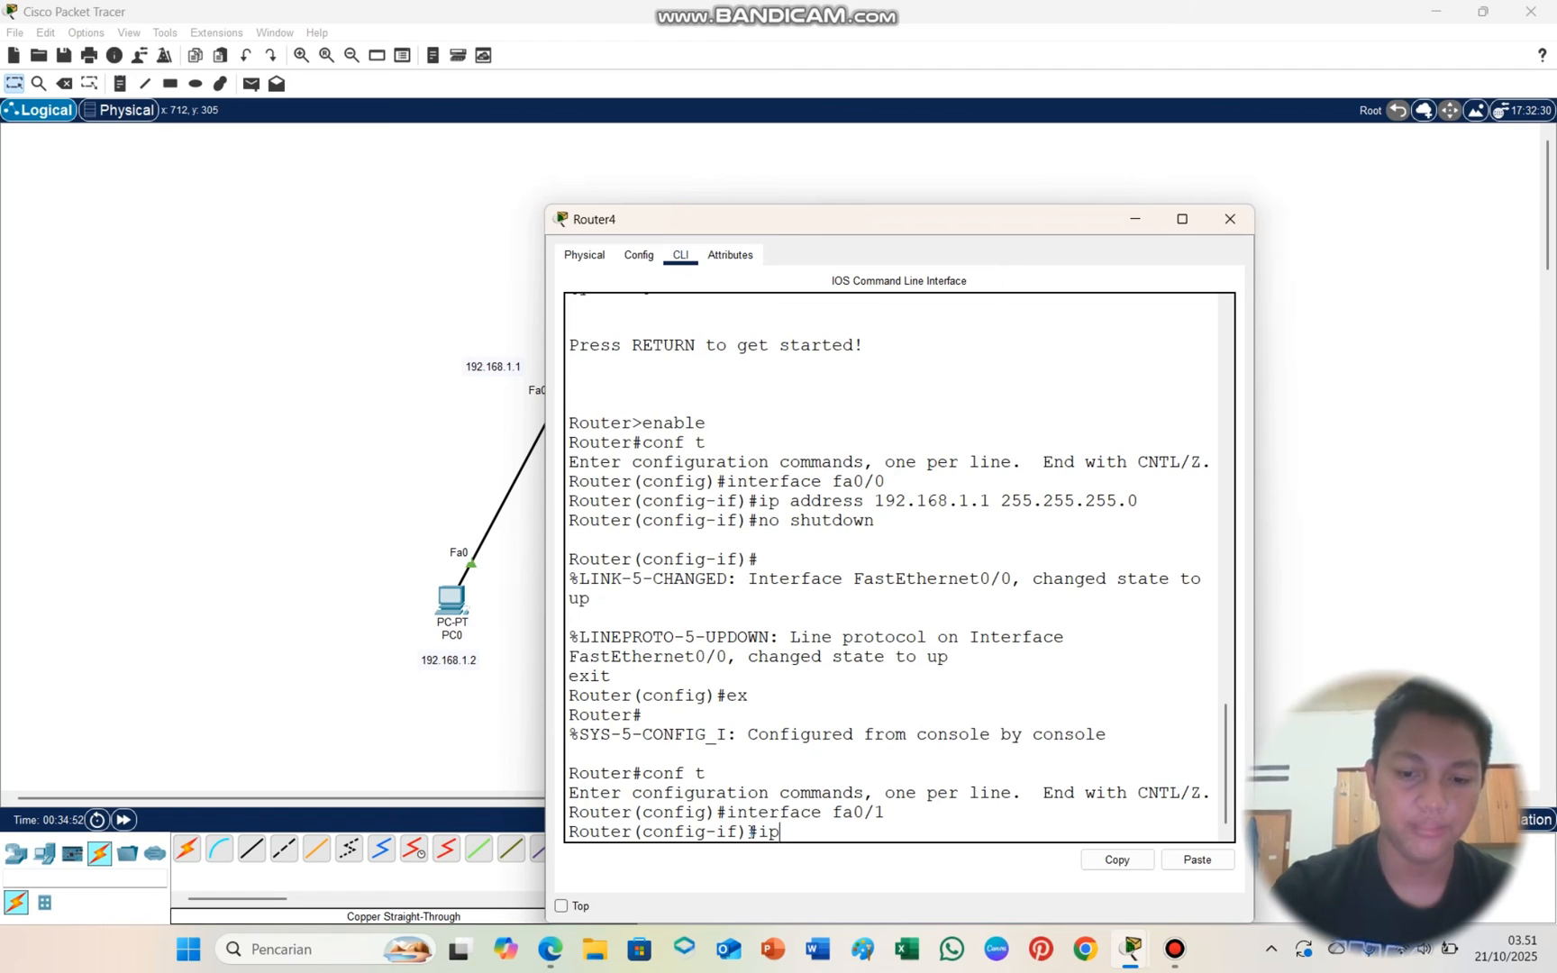
type(" addres")
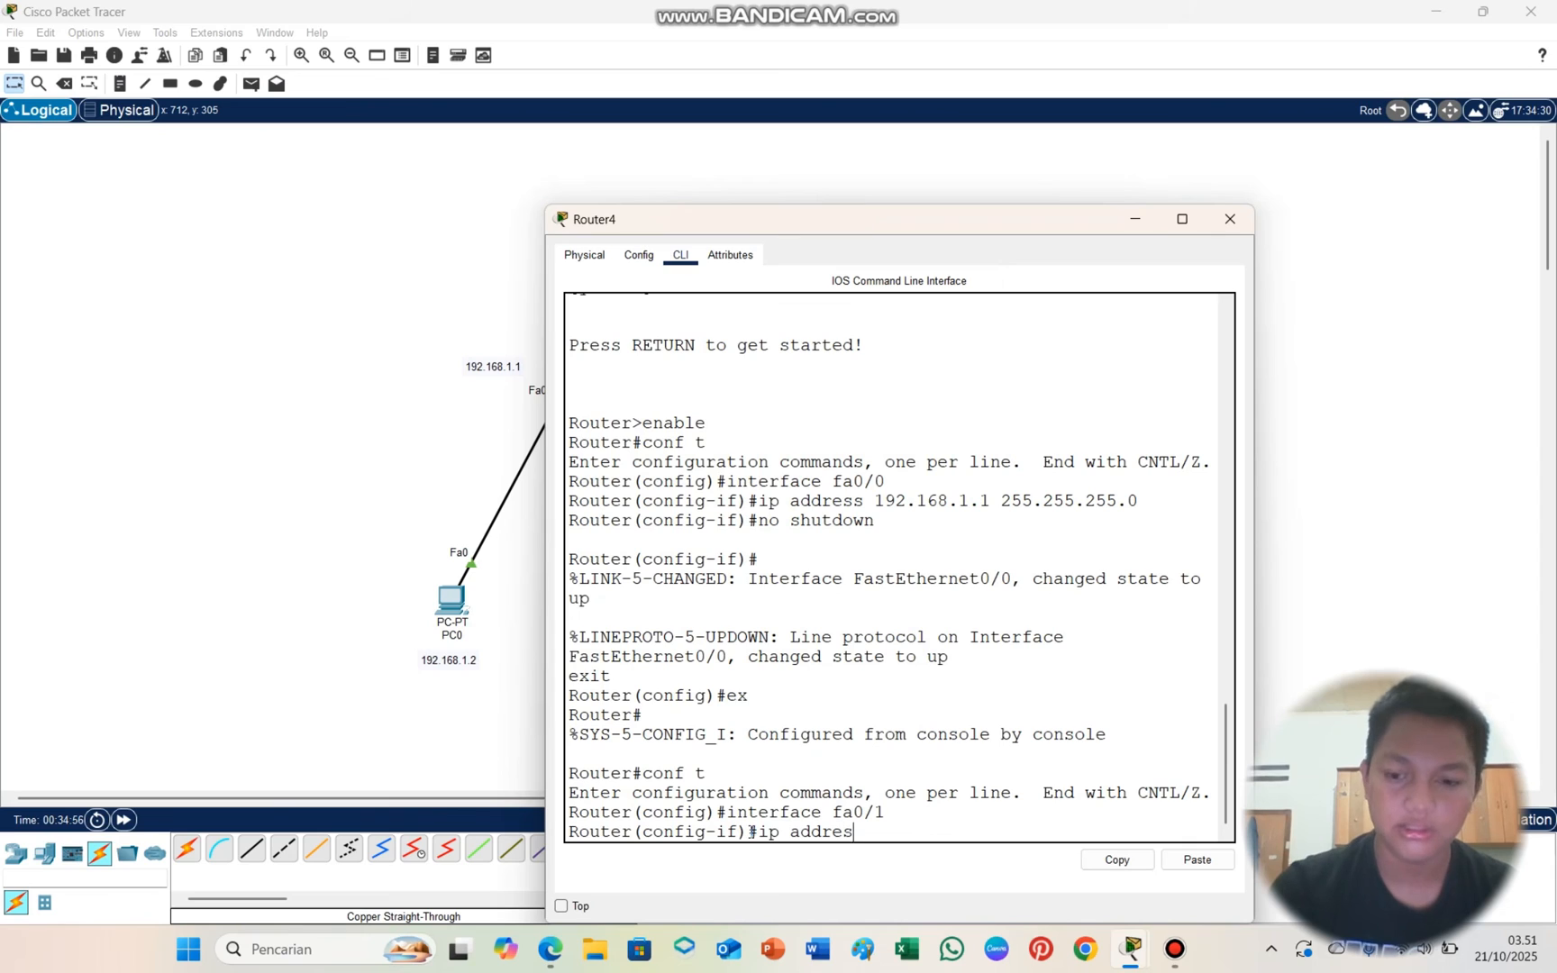
type("s")
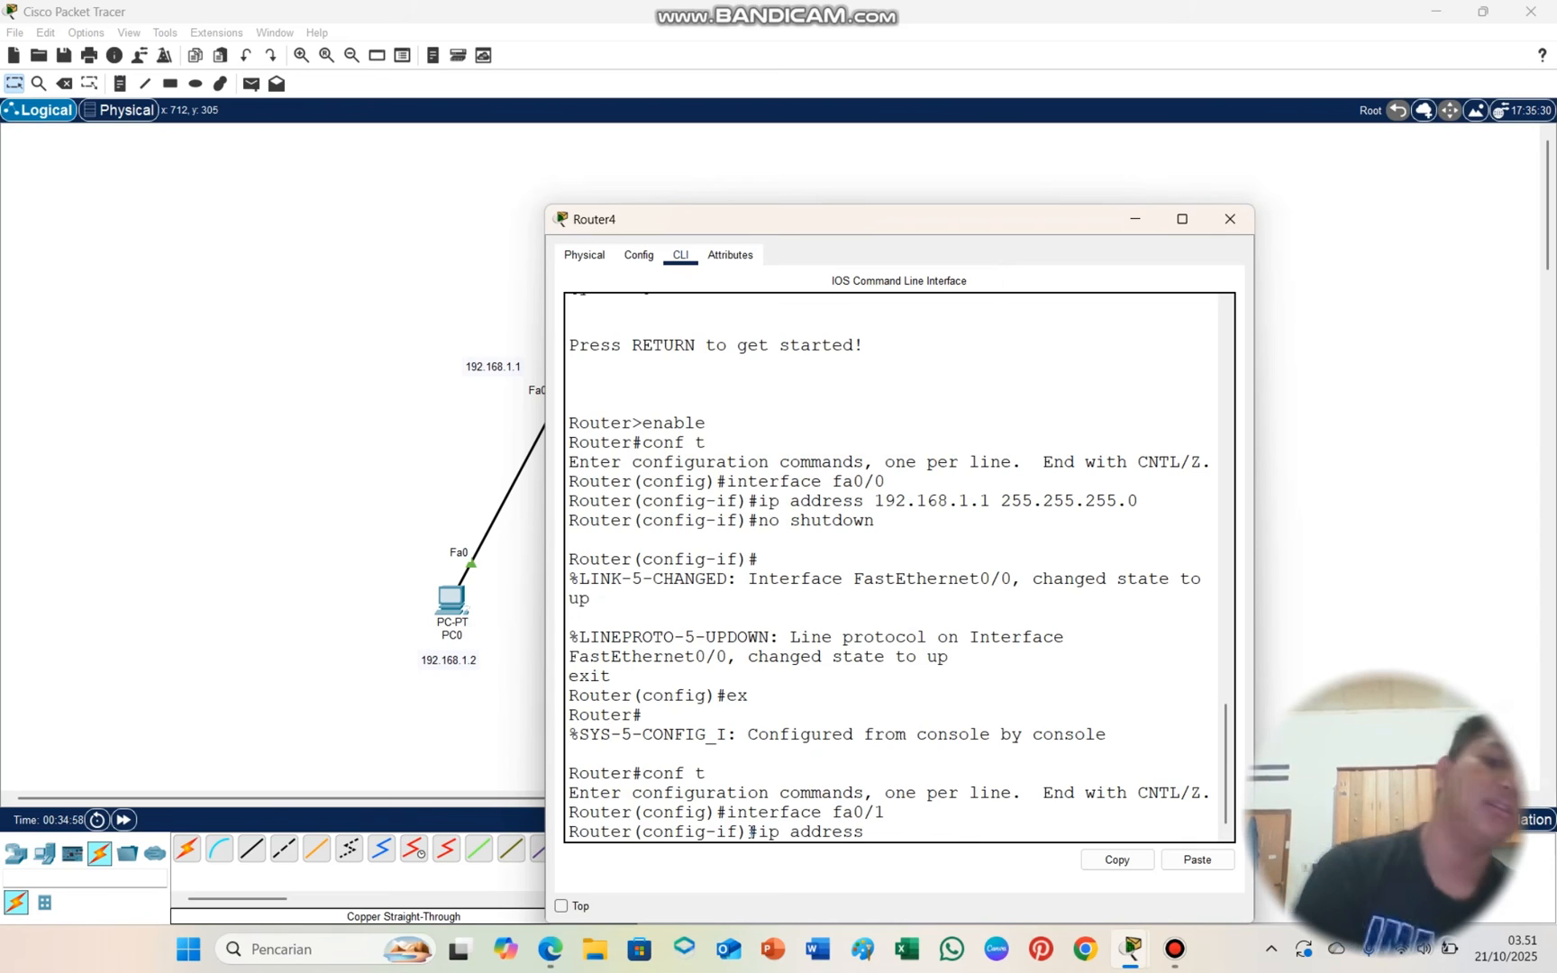
type(" 172")
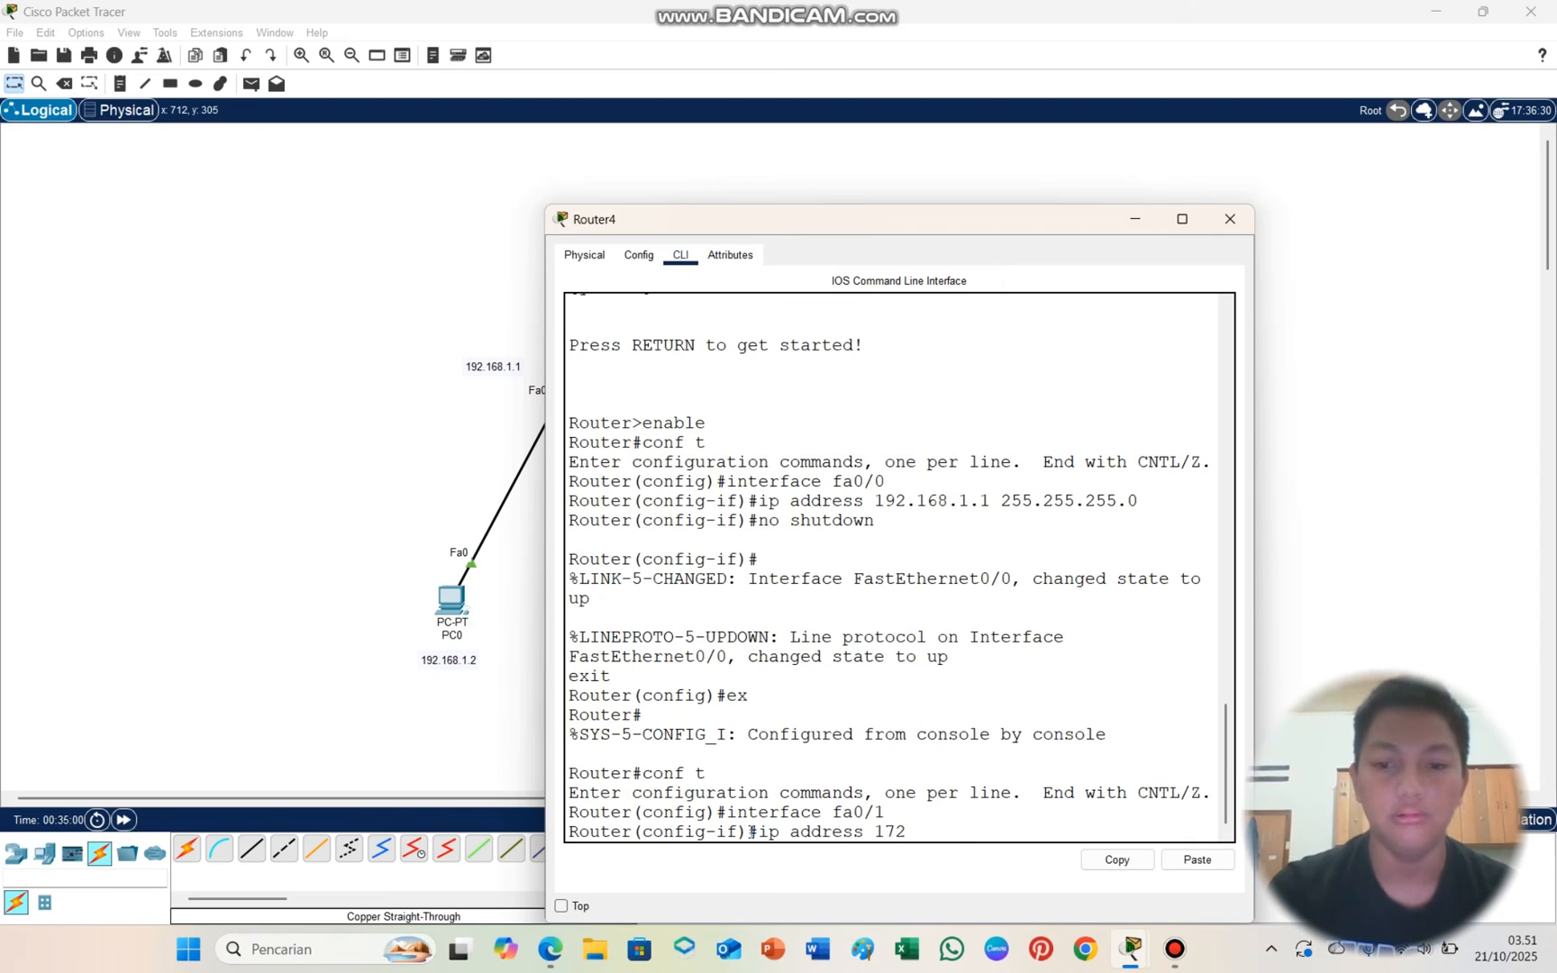
type(".")
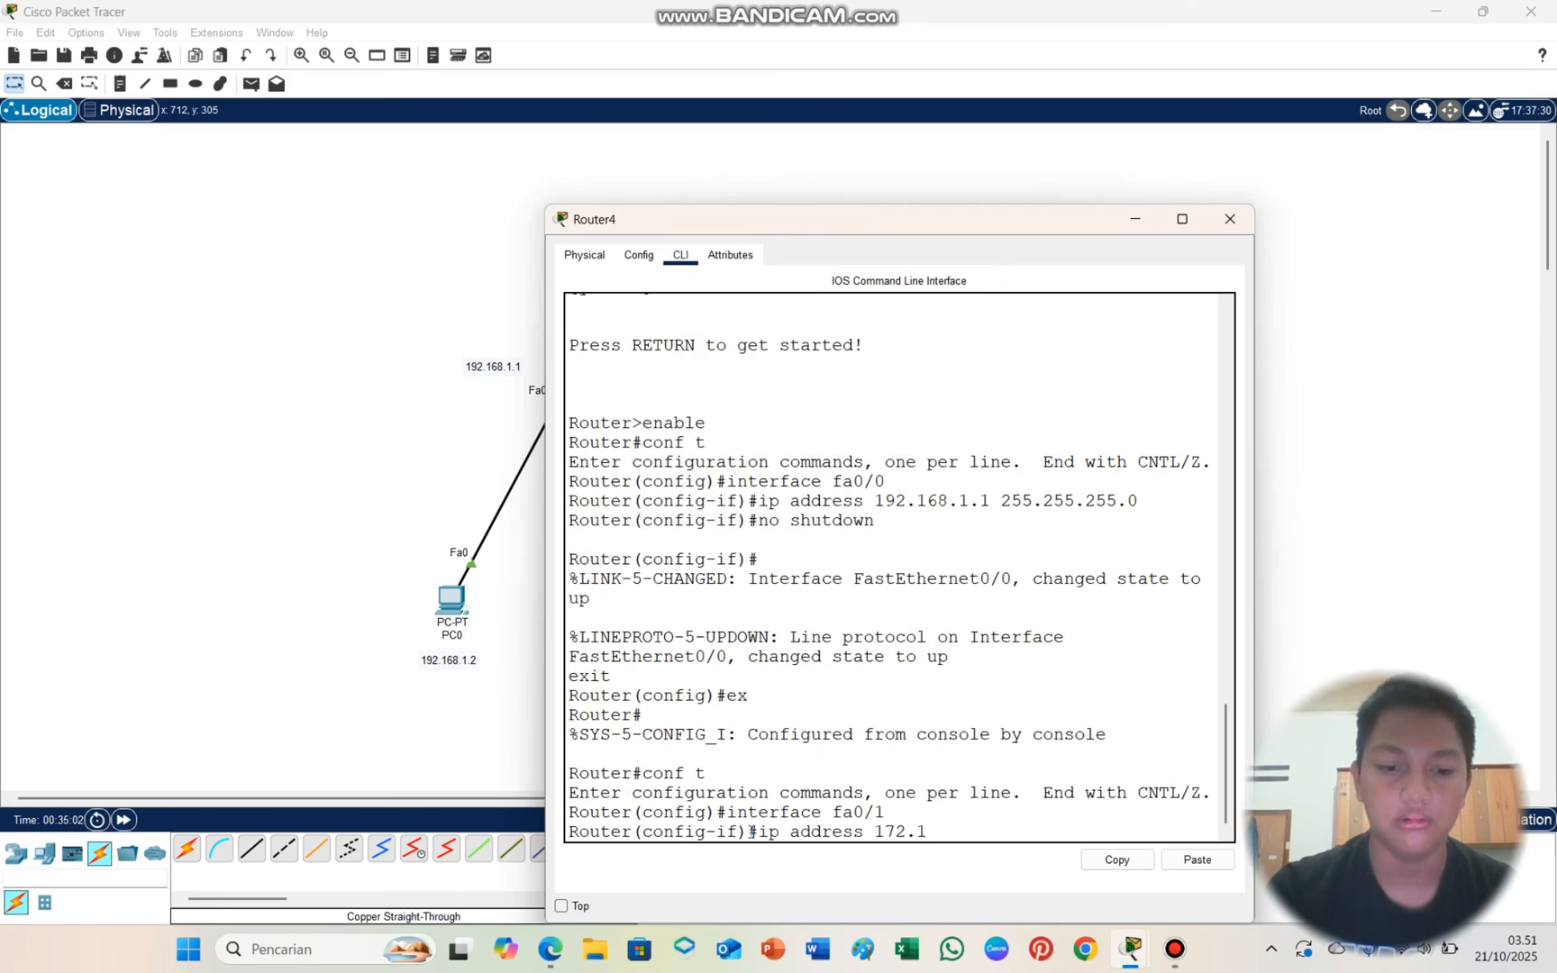
type("1")
key("BackSpace")
type("20")
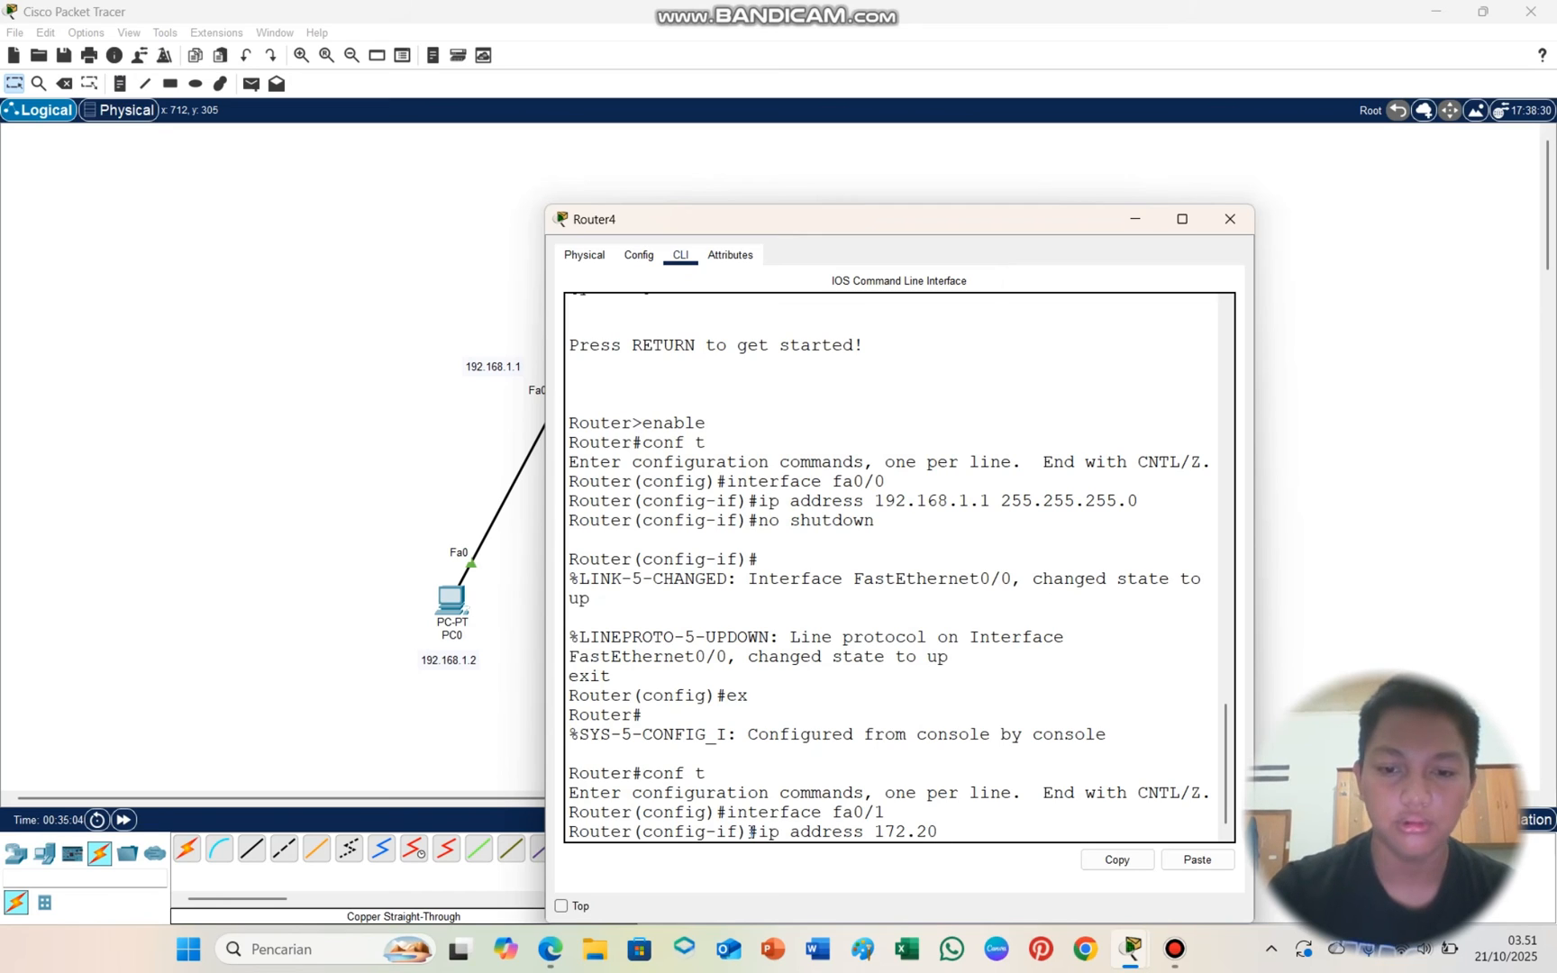
type(".")
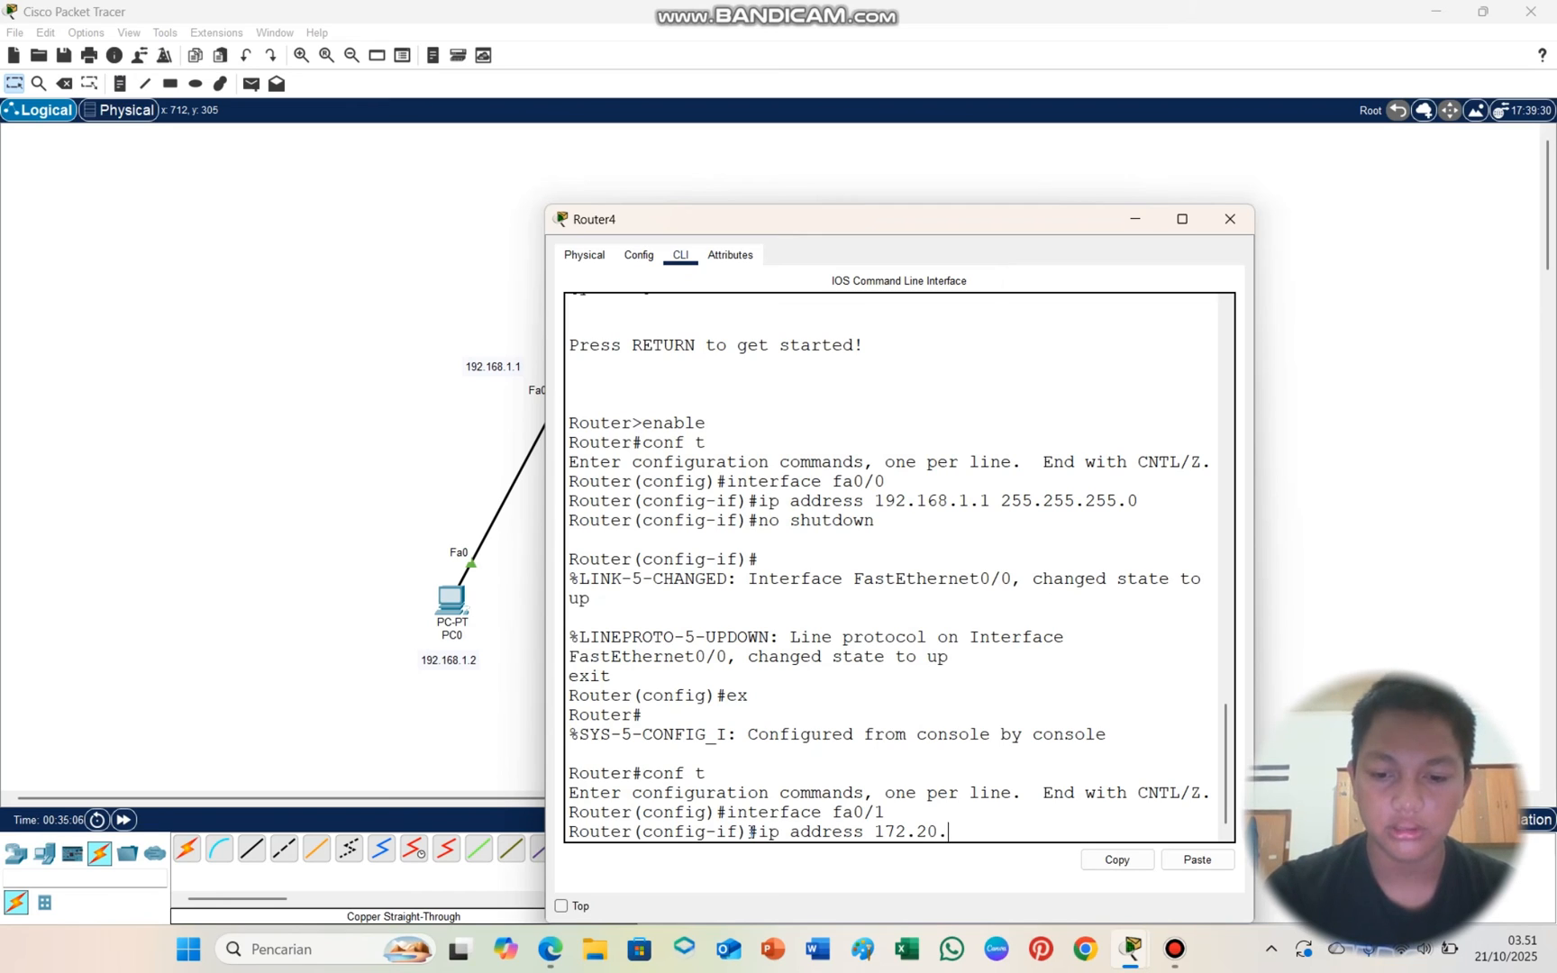
type("1.1")
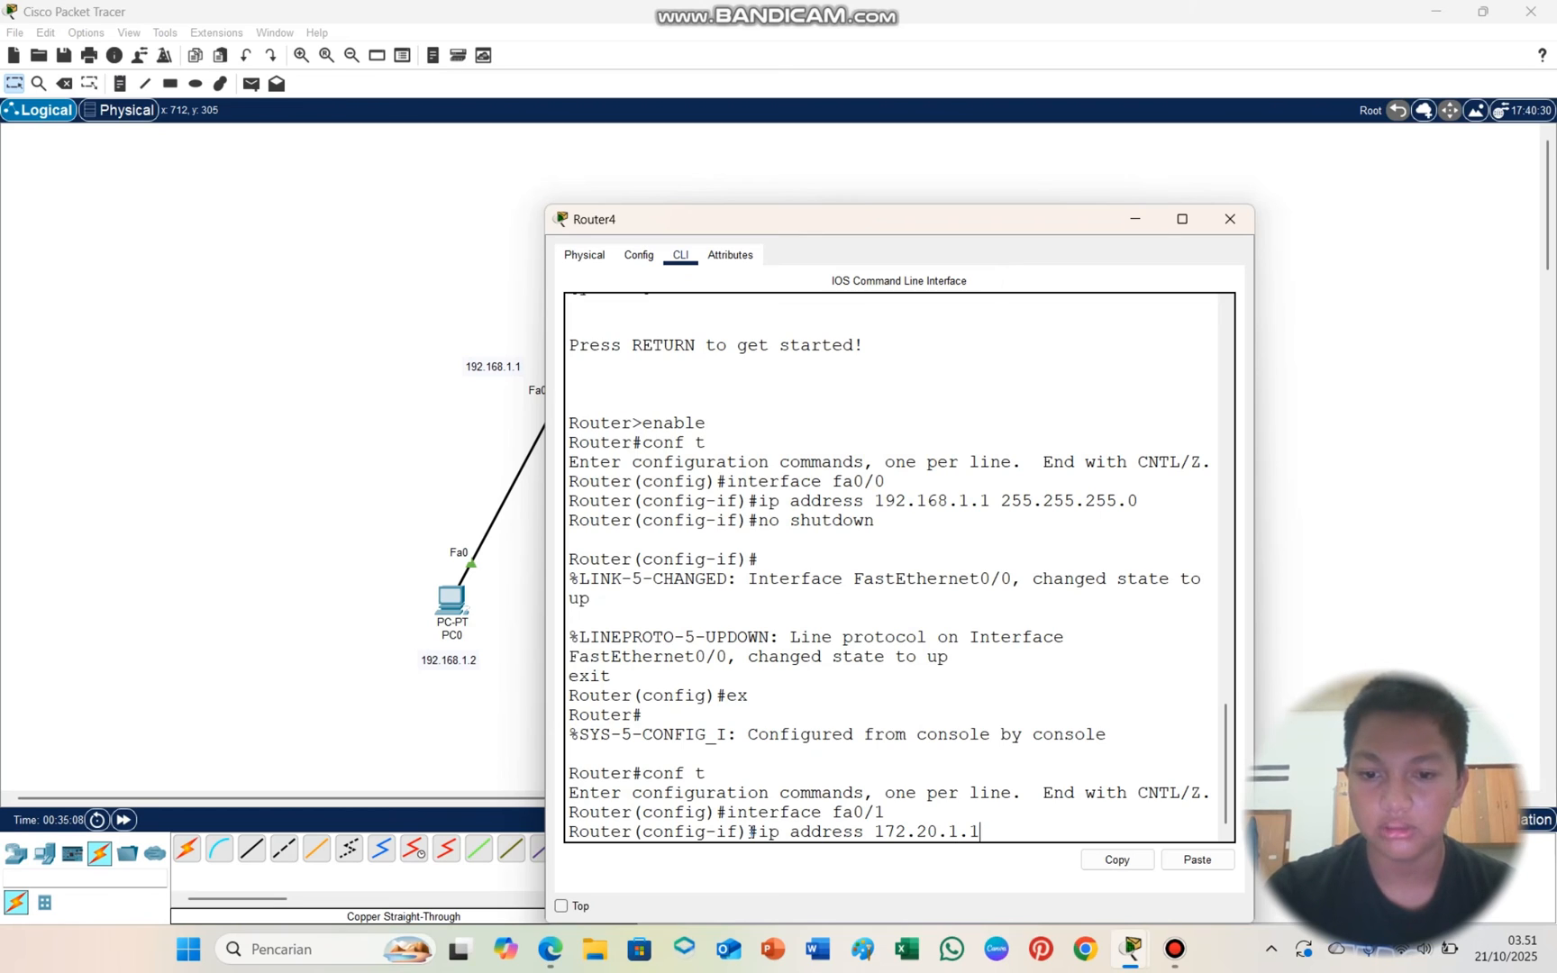
type(" 2")
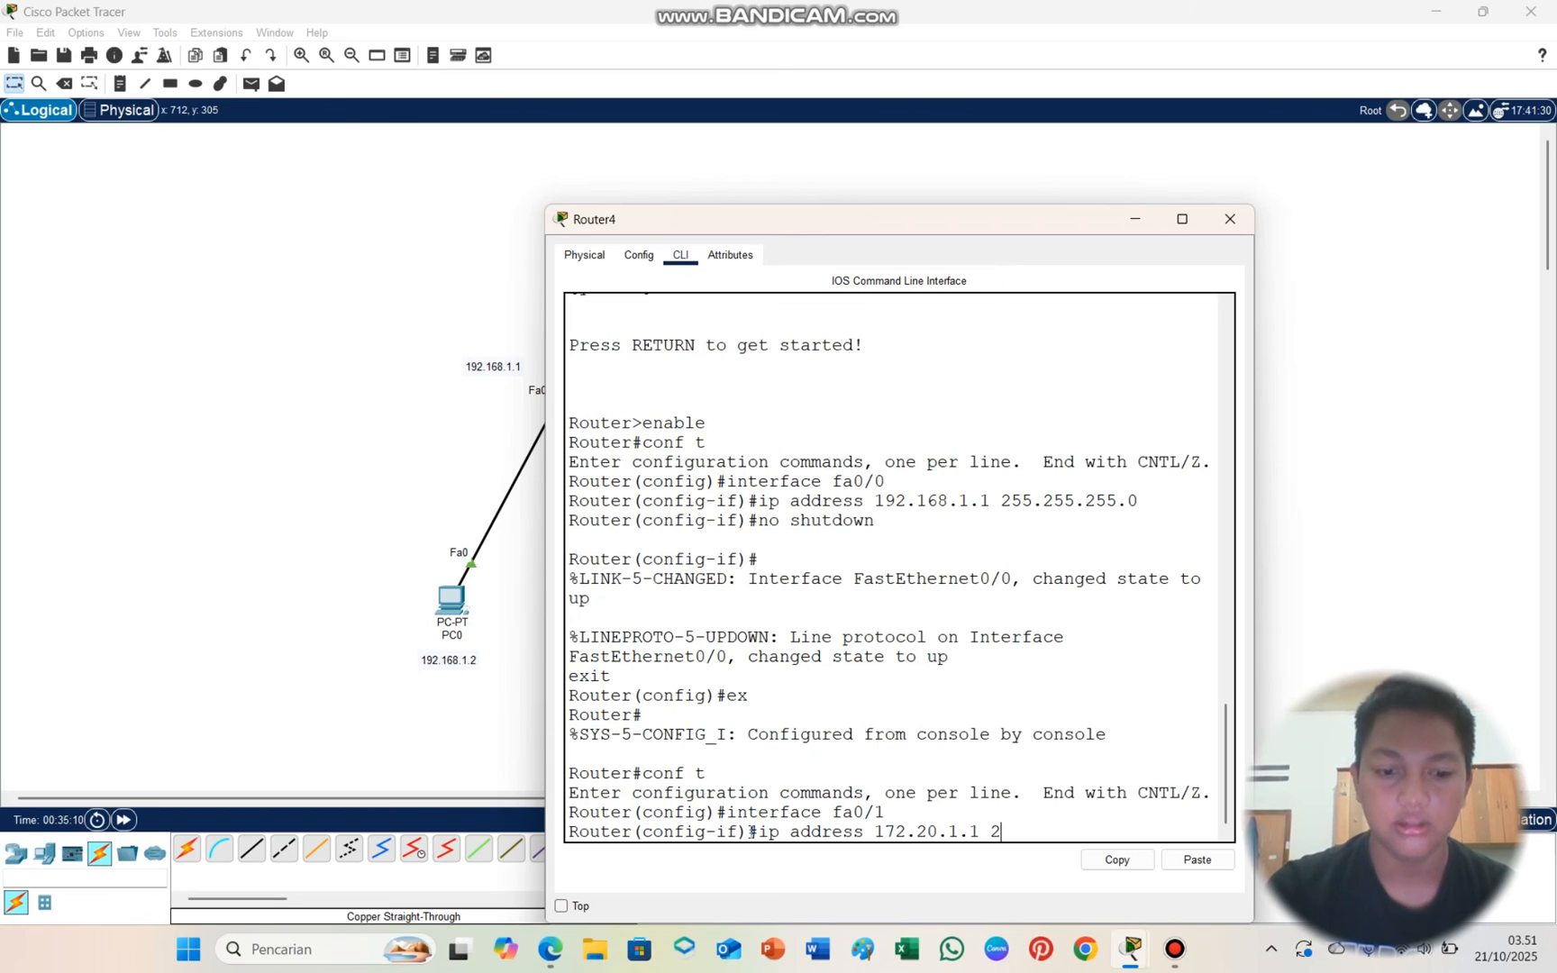
type("55.255")
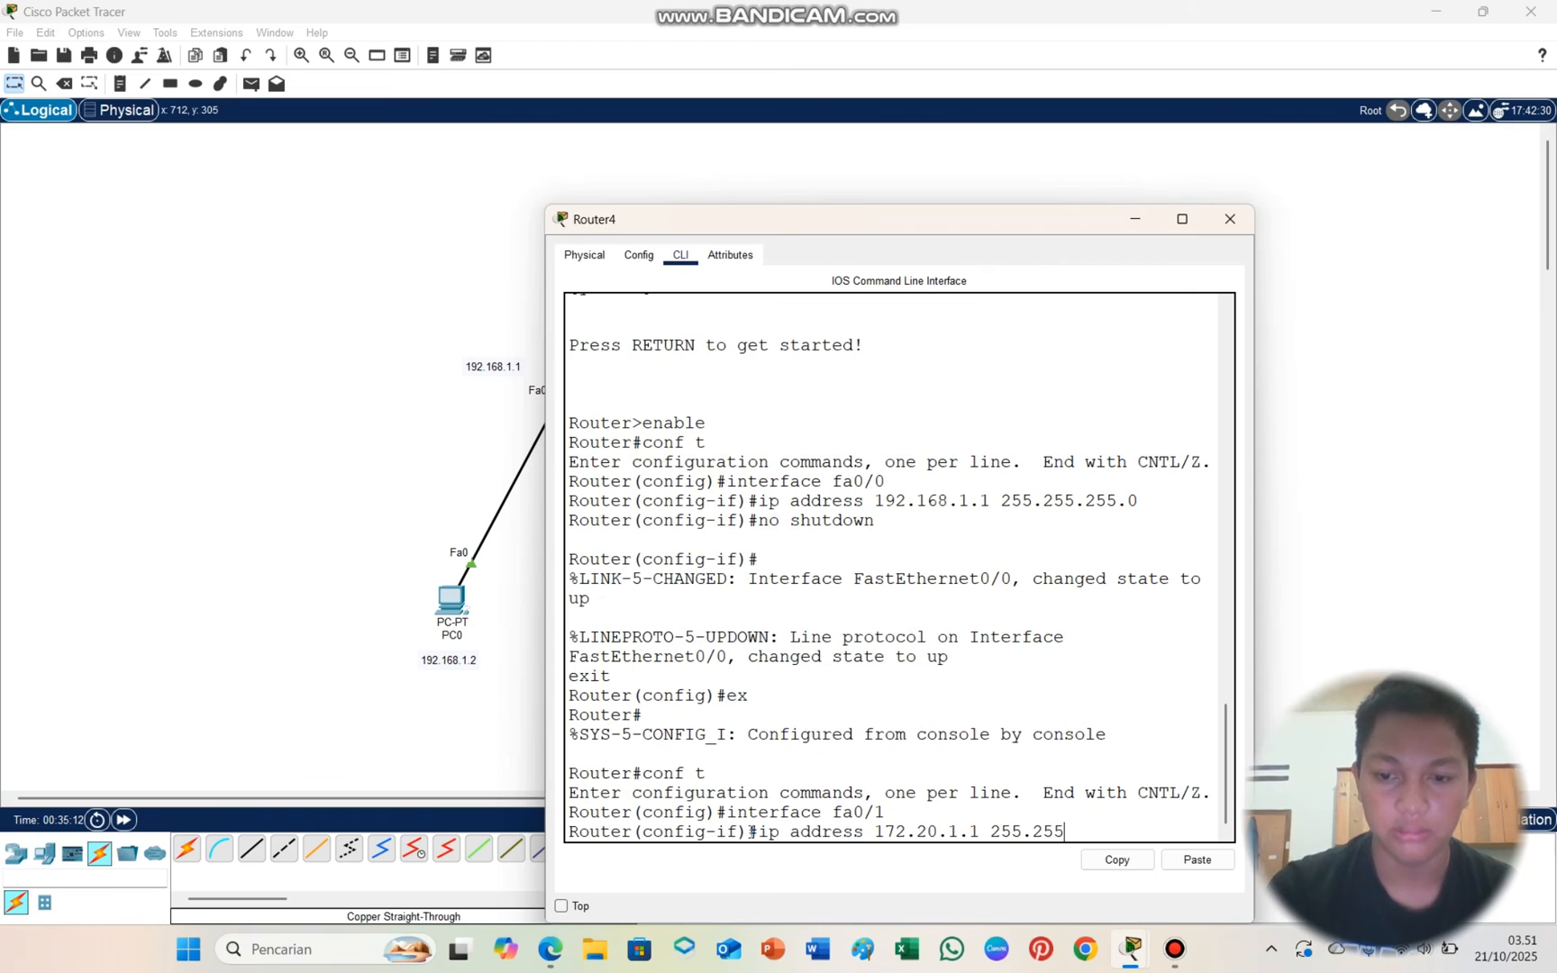
type(".0.0")
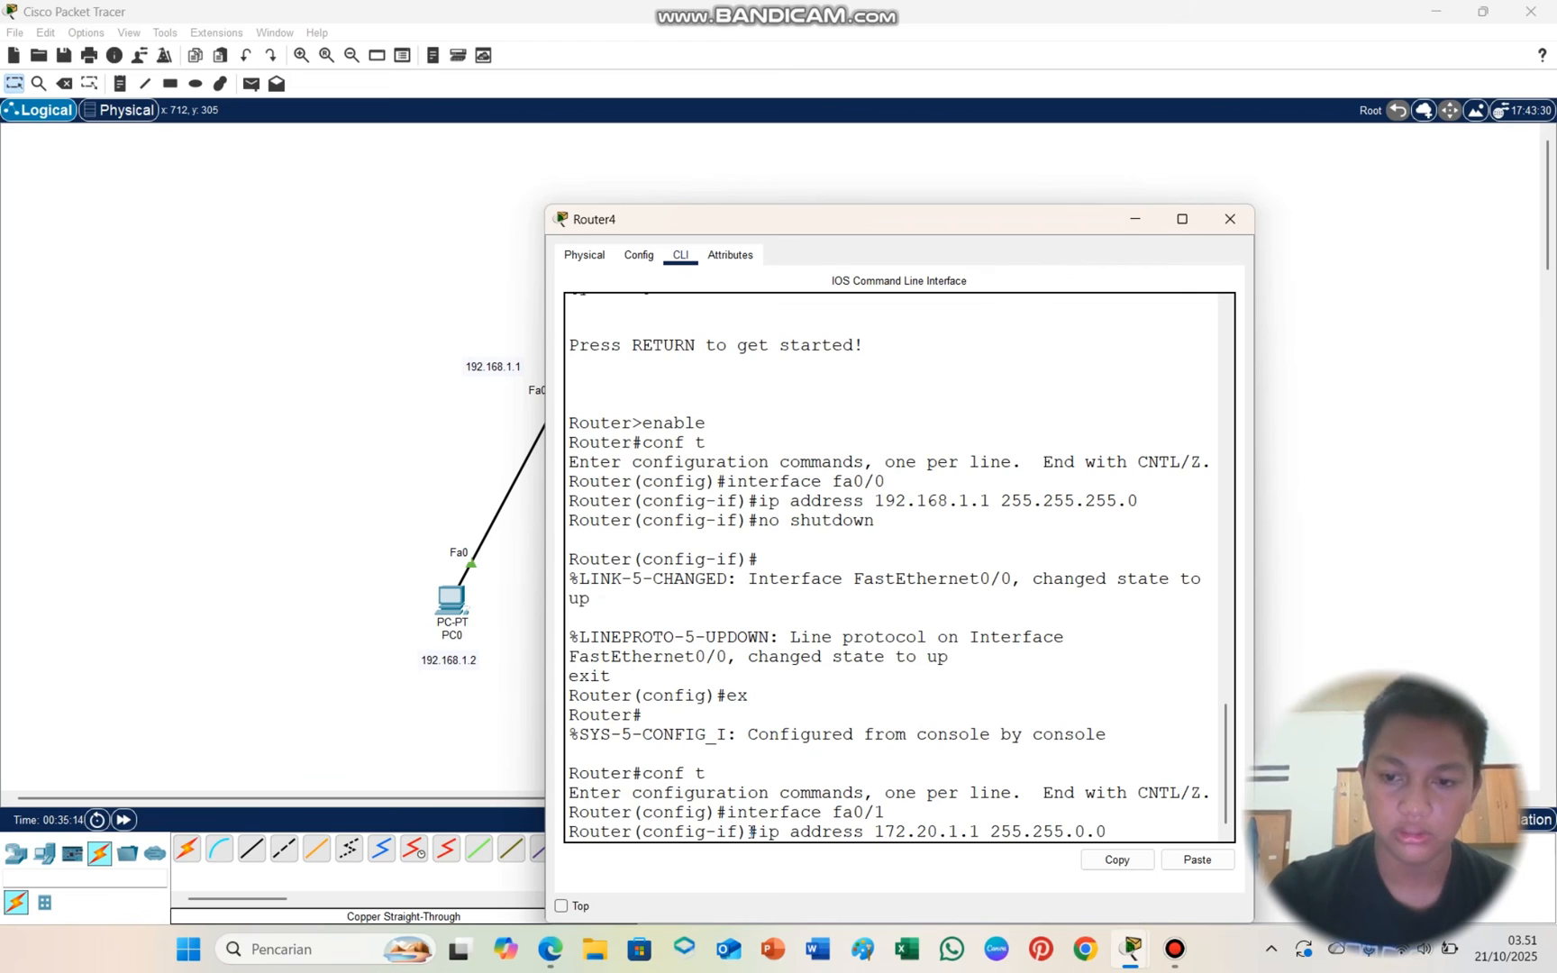
key("Return")
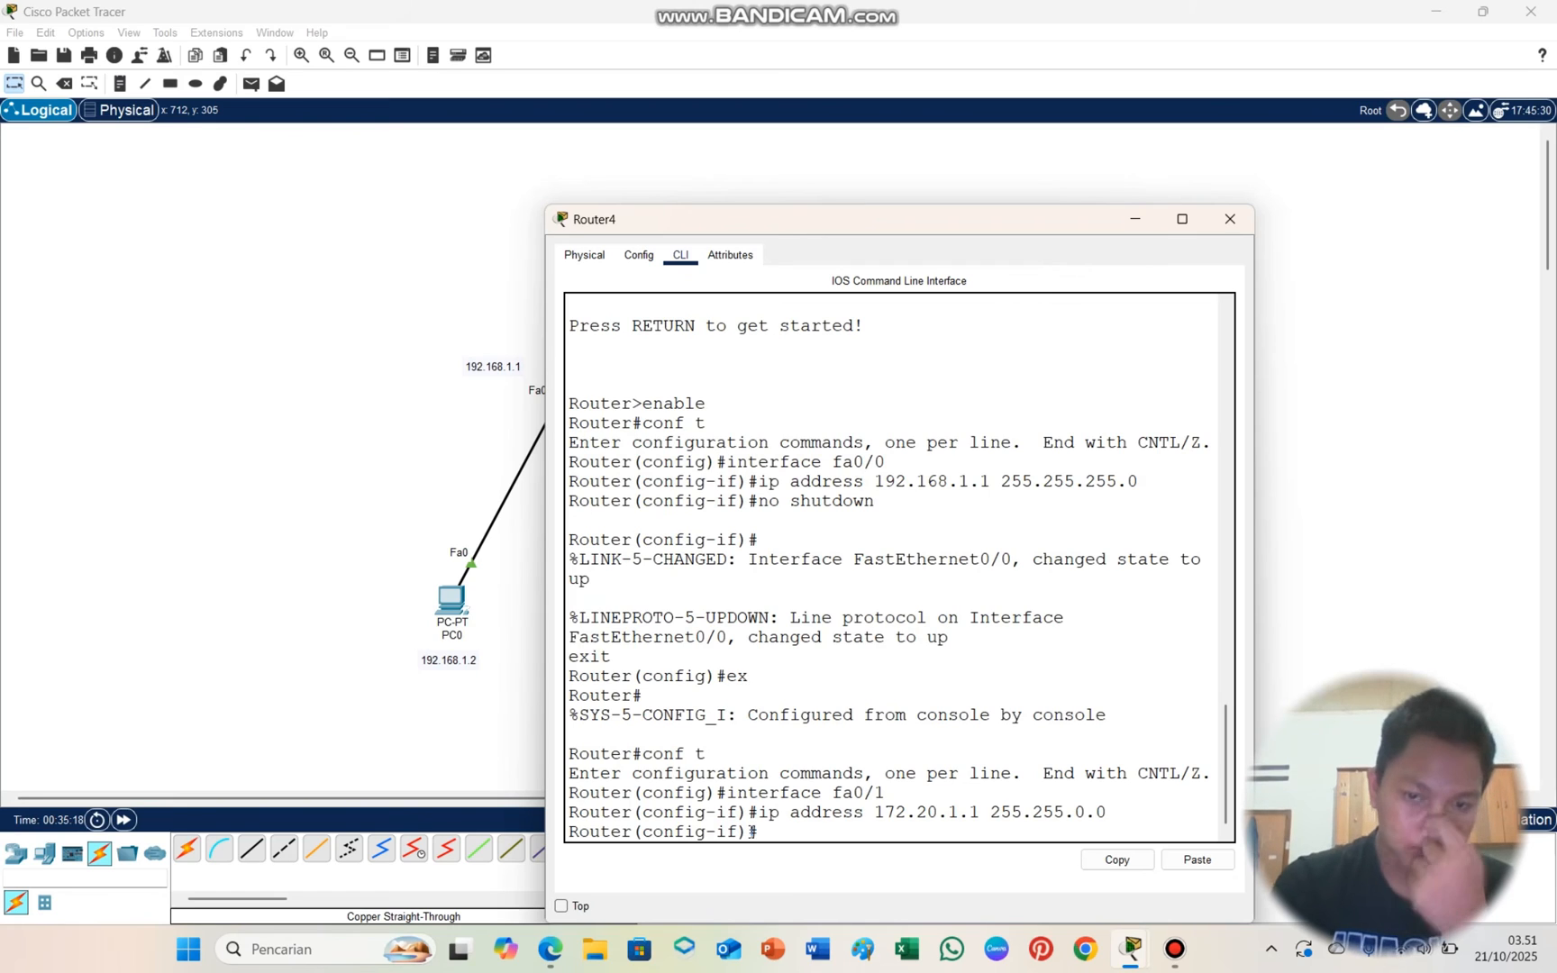
Enable the fa0/1 interface with no shutdown and close the Router4 window
type("no")
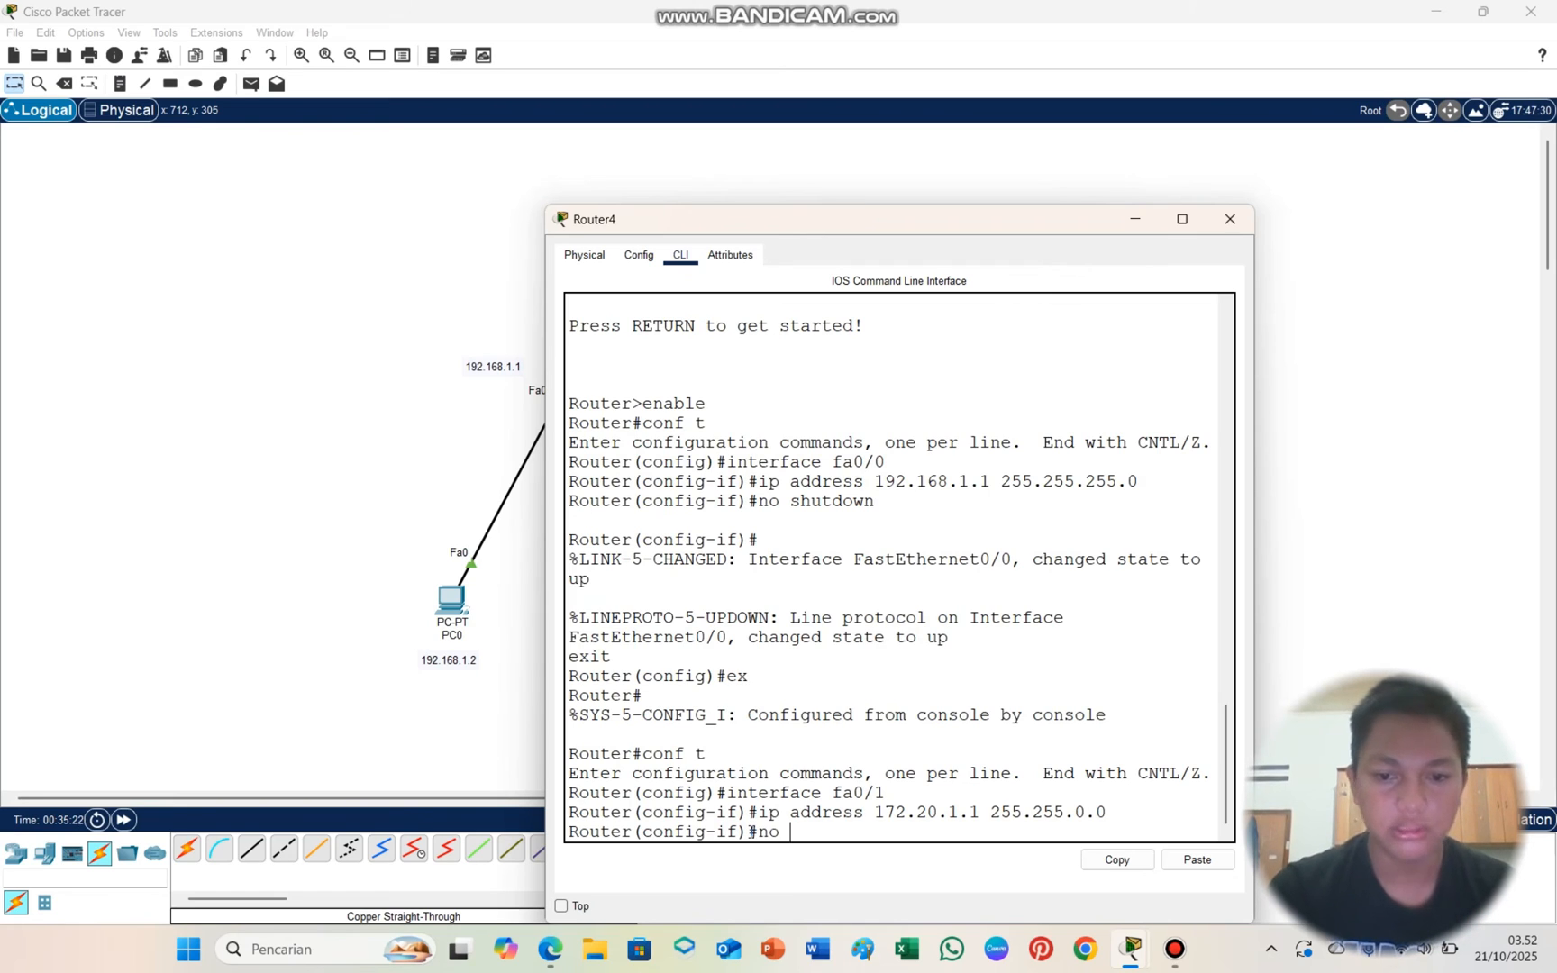
type(" shut")
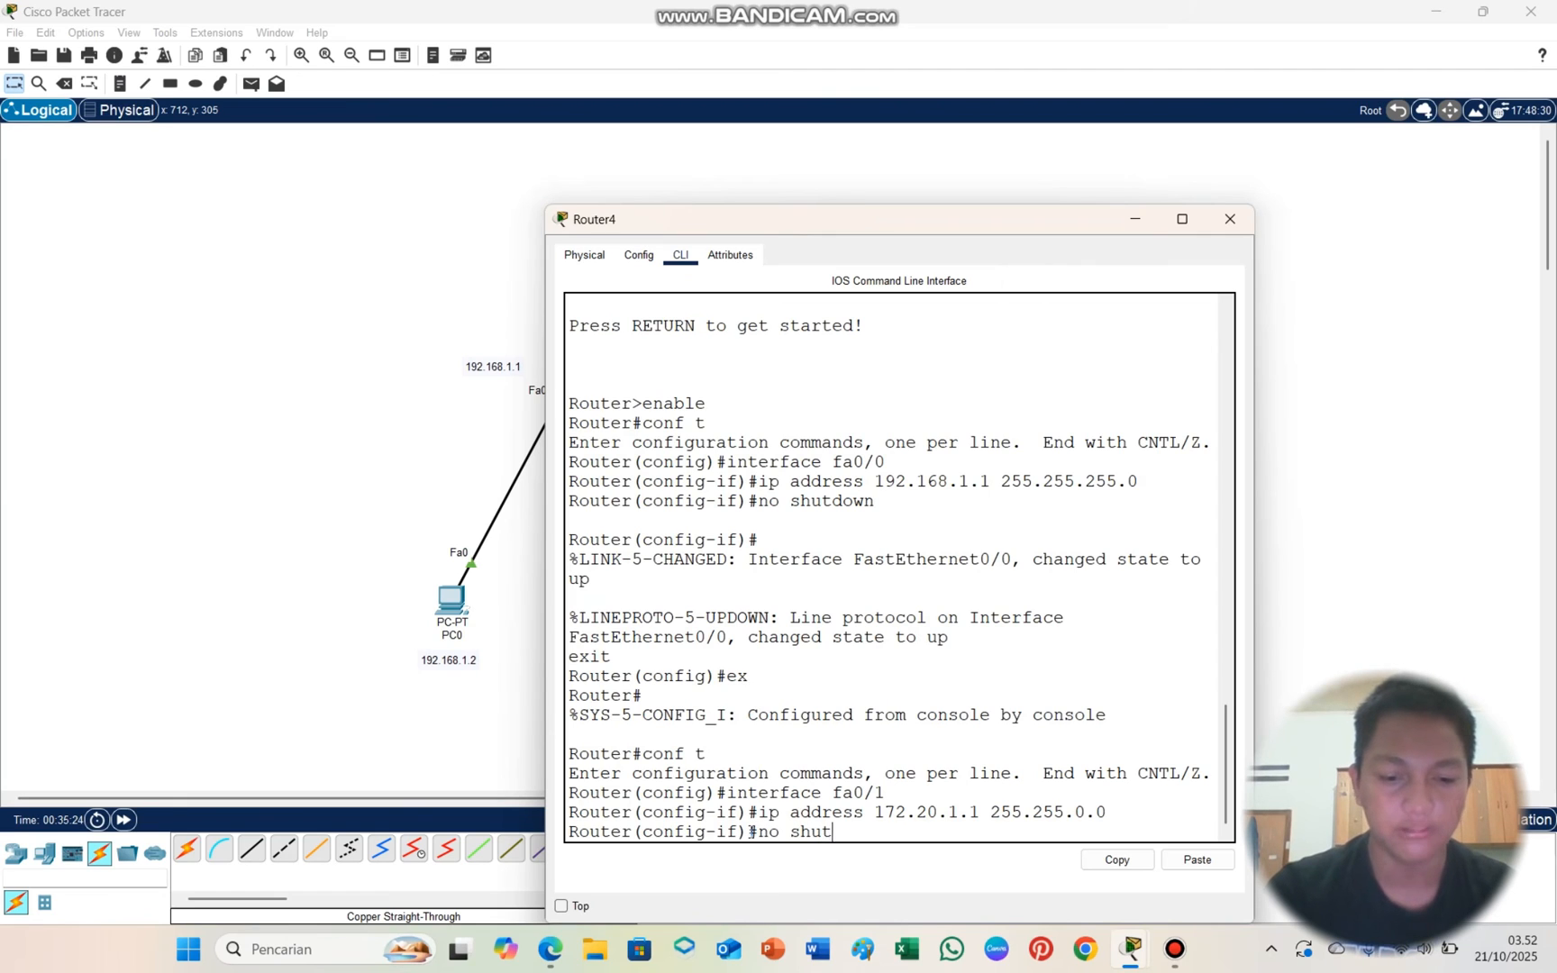
type("do")
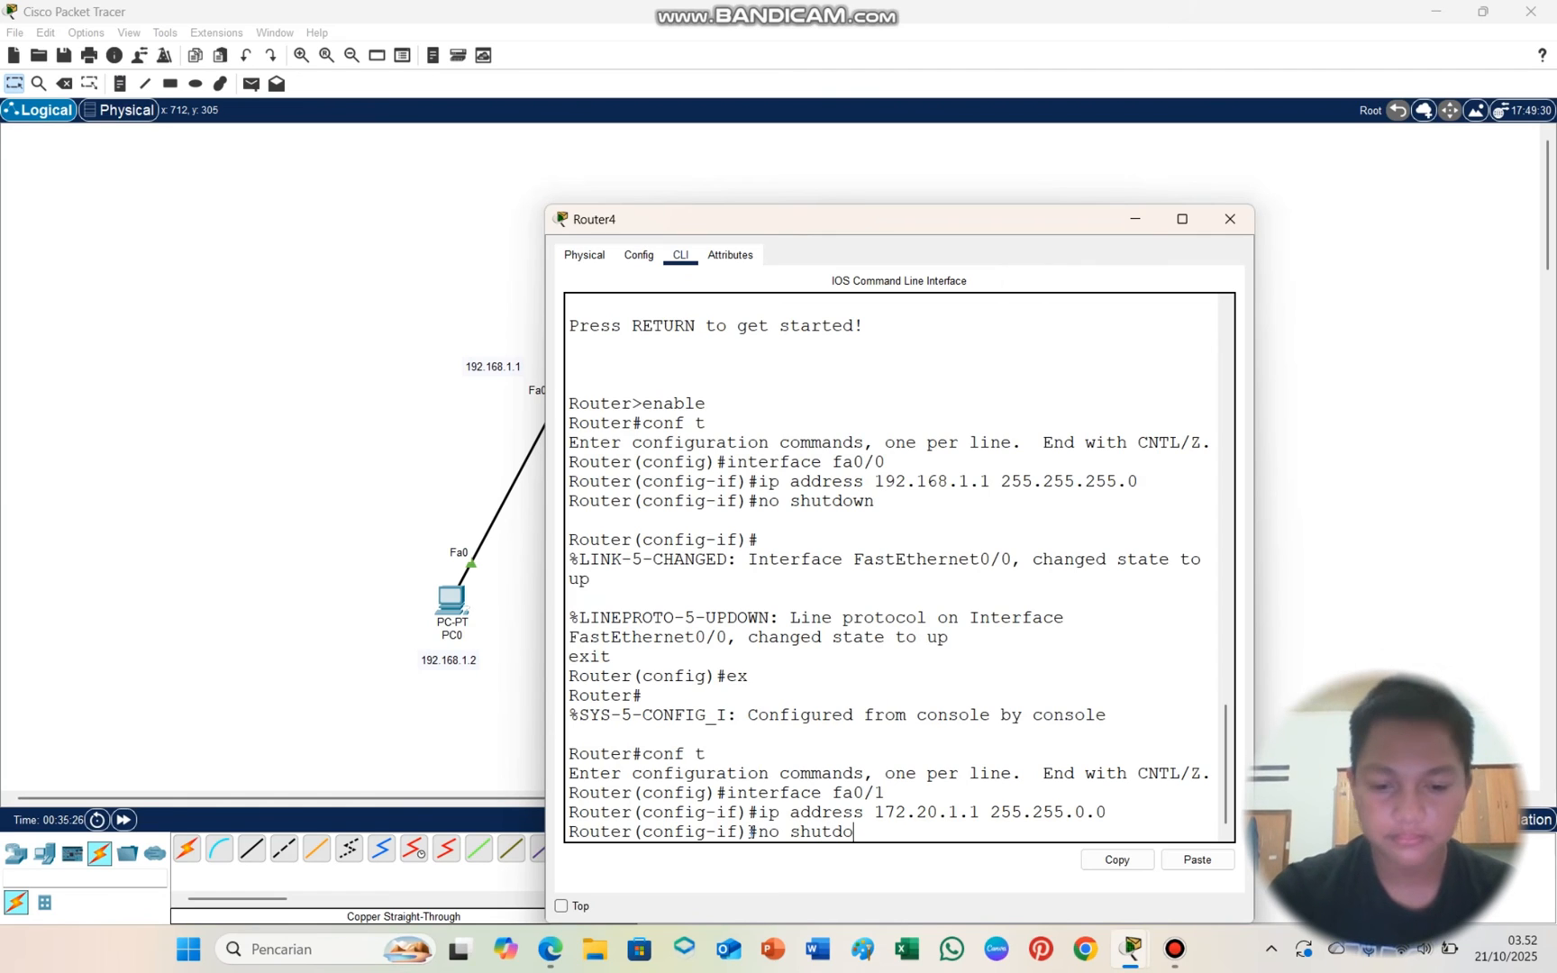
type("wn")
key("Return")
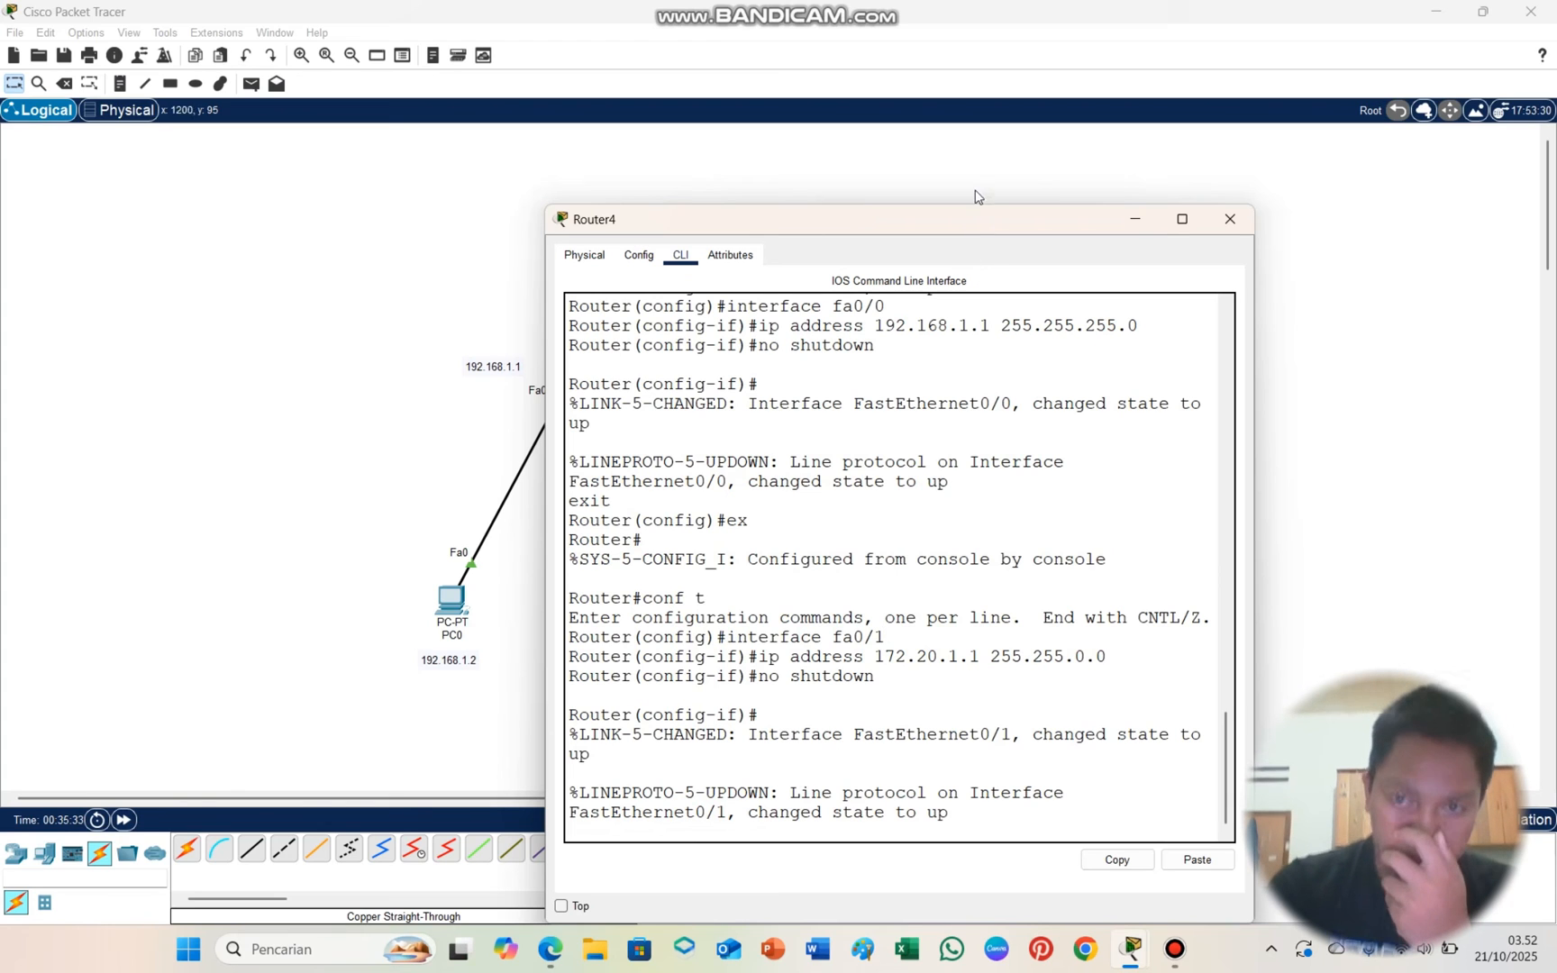
left_click_drag(967, 220, 740, 615)
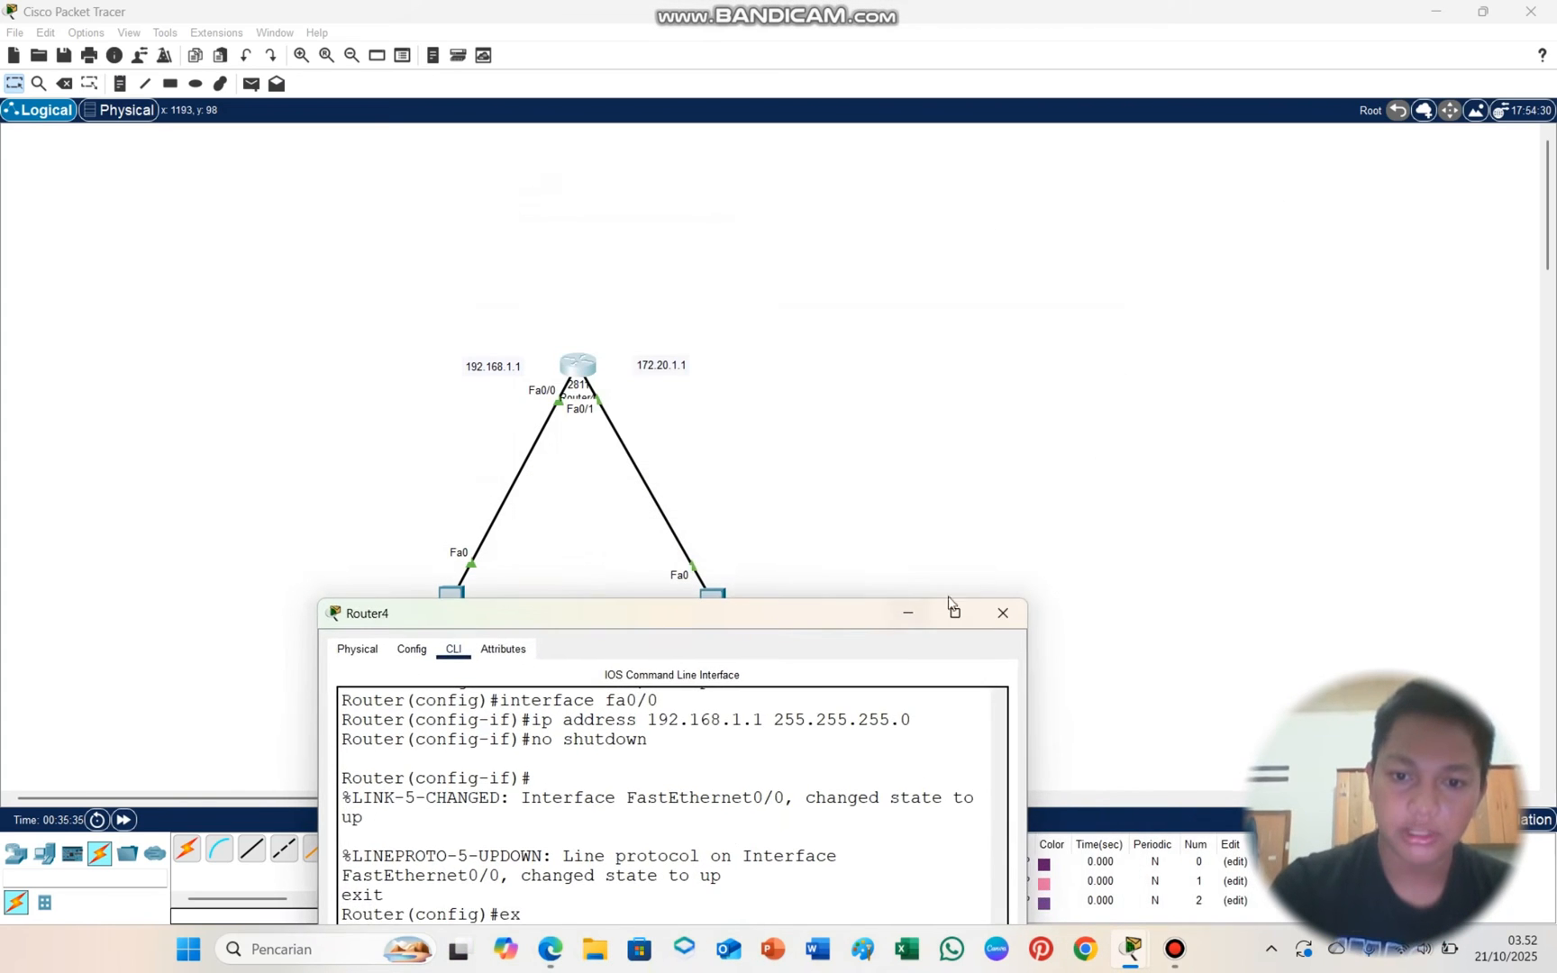
left_click(1003, 614)
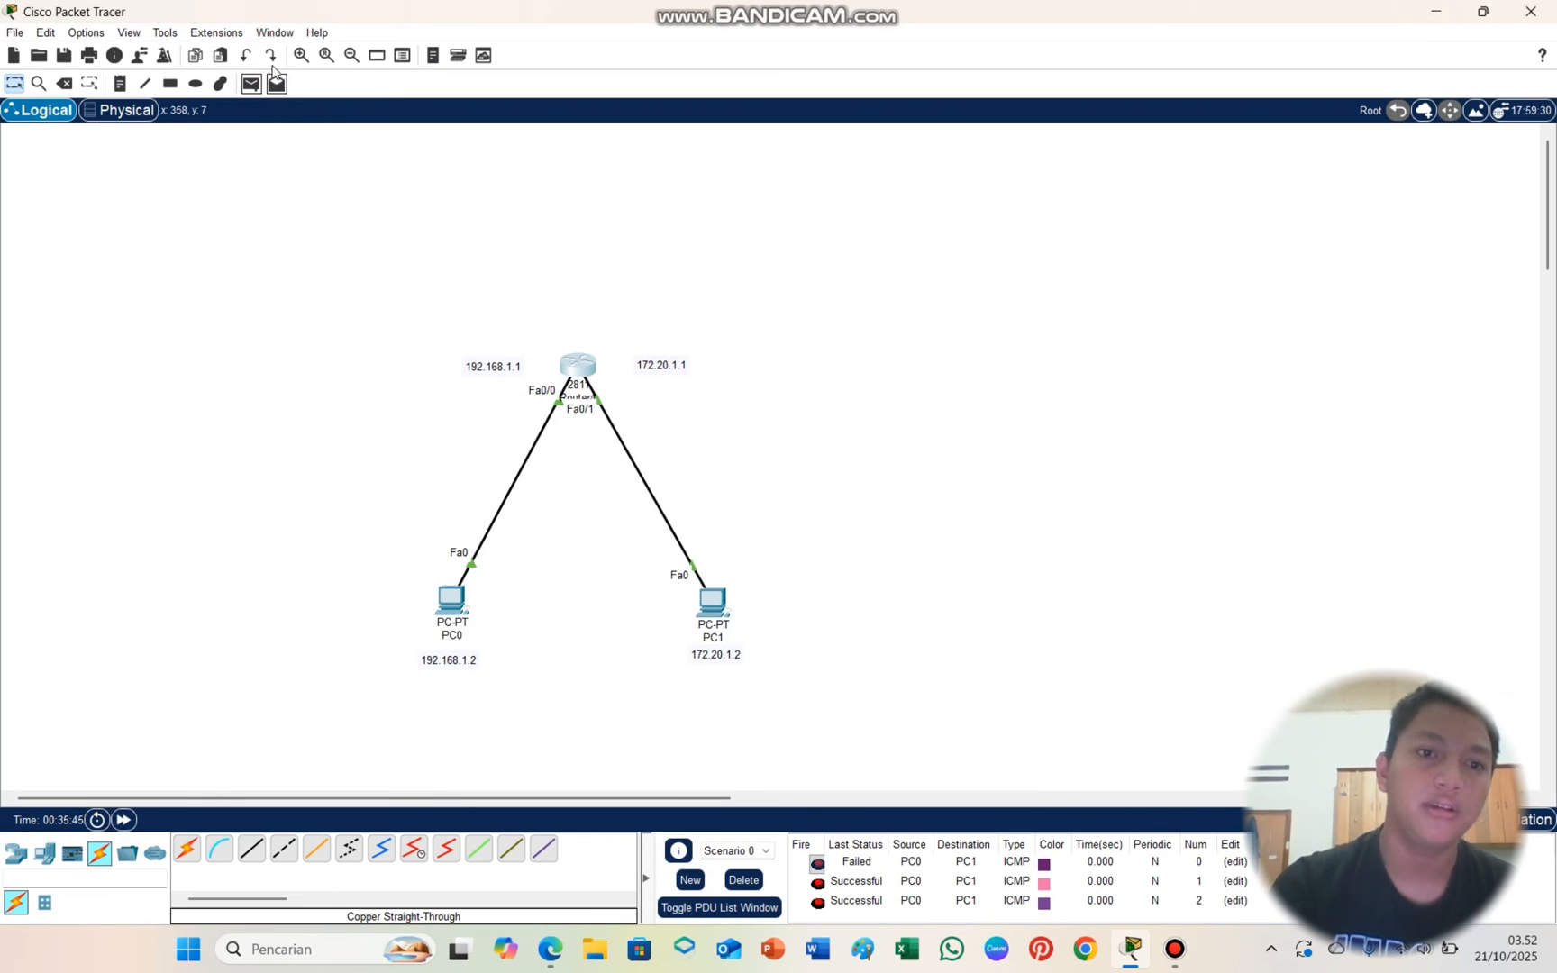
Test the connection by sending a simple PDU from PC0 to PC1 and check its status in the PDU list
left_click(250, 84)
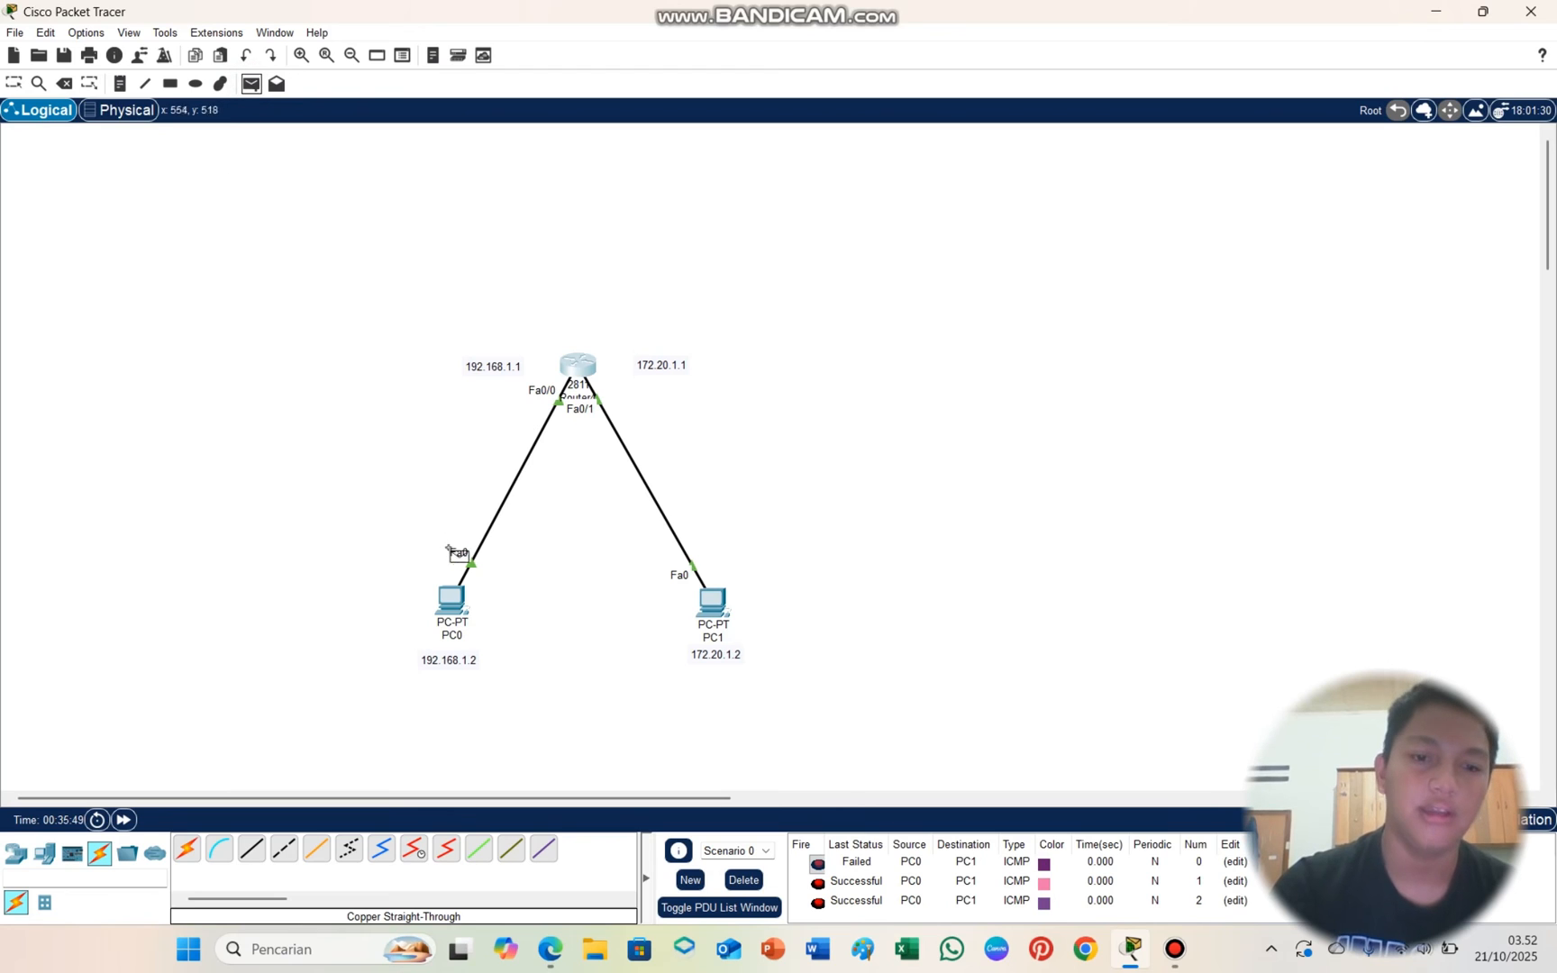
left_click(453, 599)
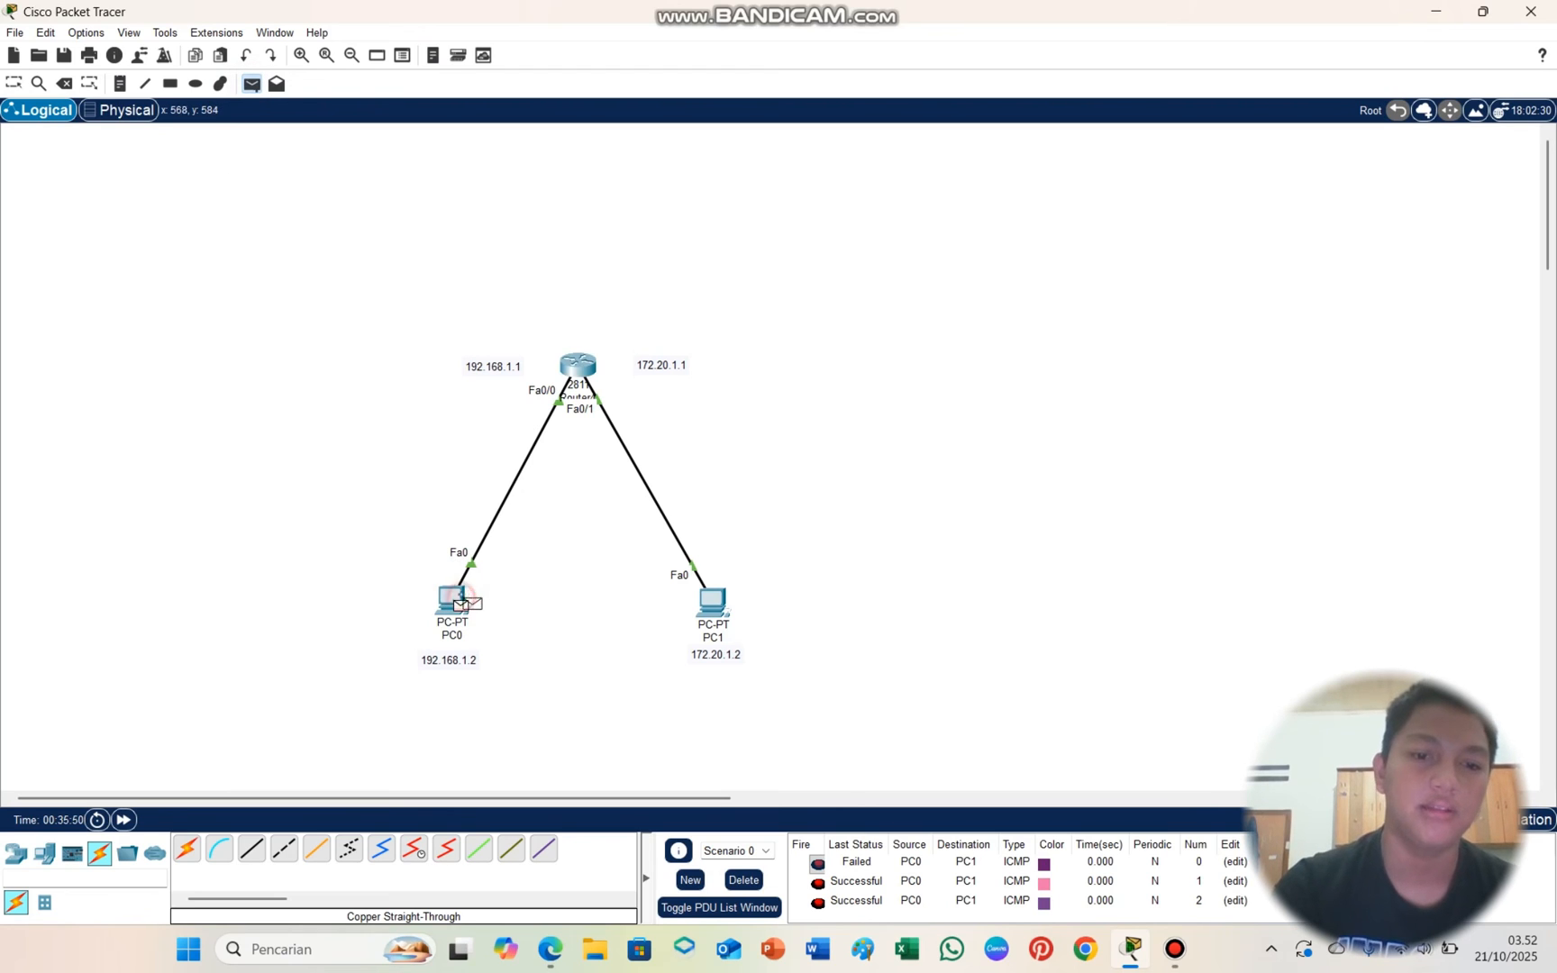
left_click(721, 602)
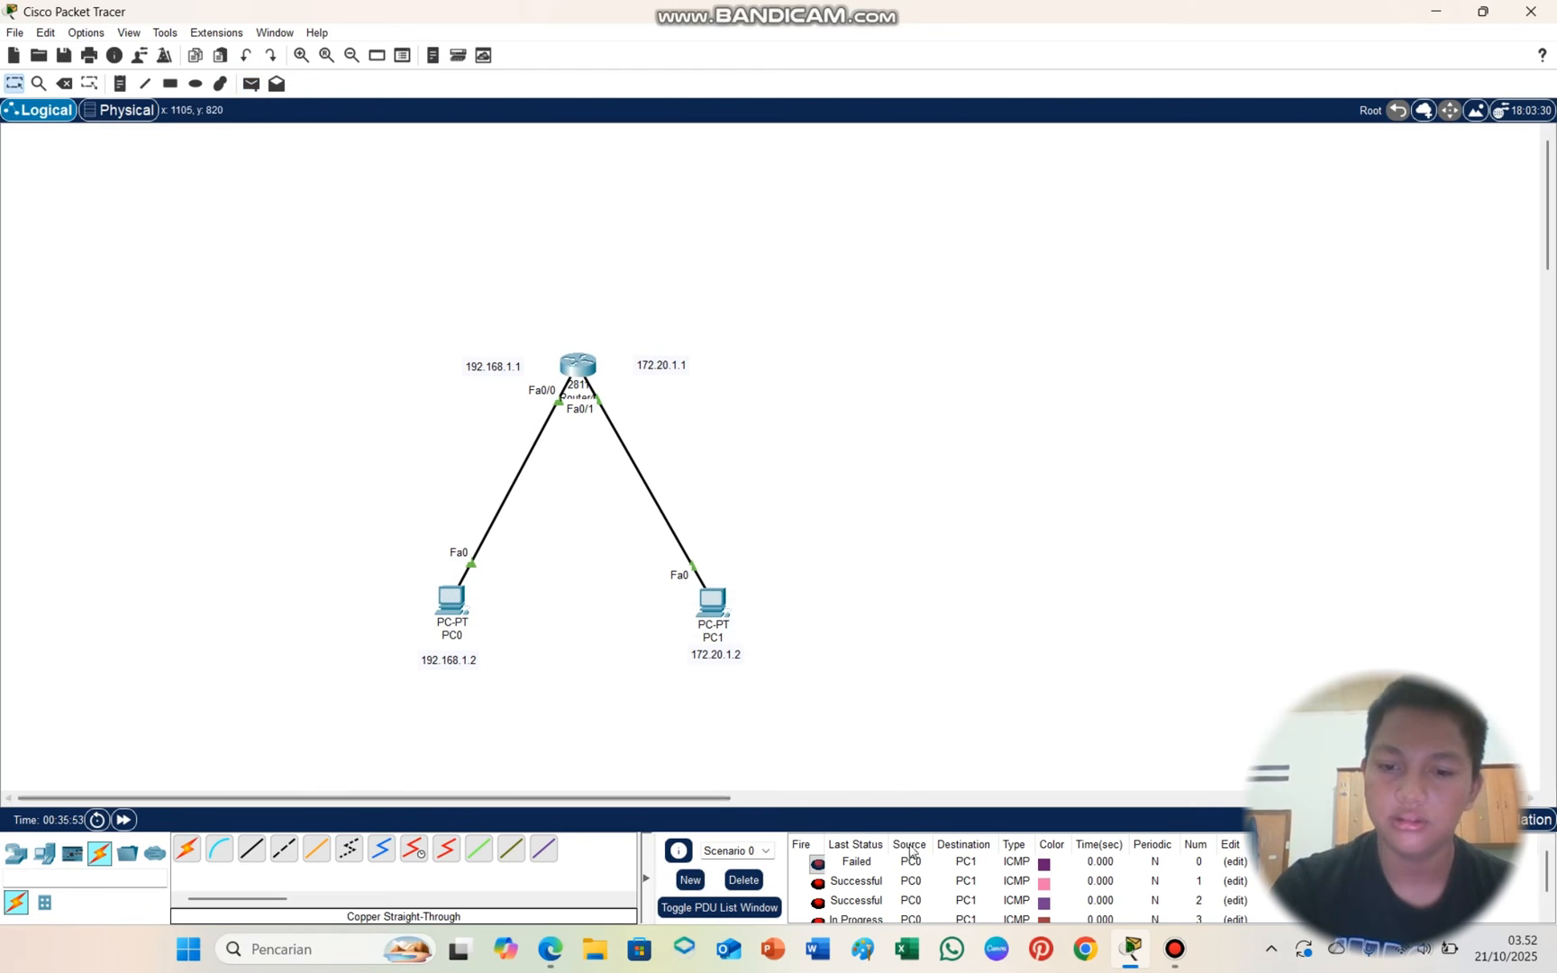
scroll(905, 879, "down", 1)
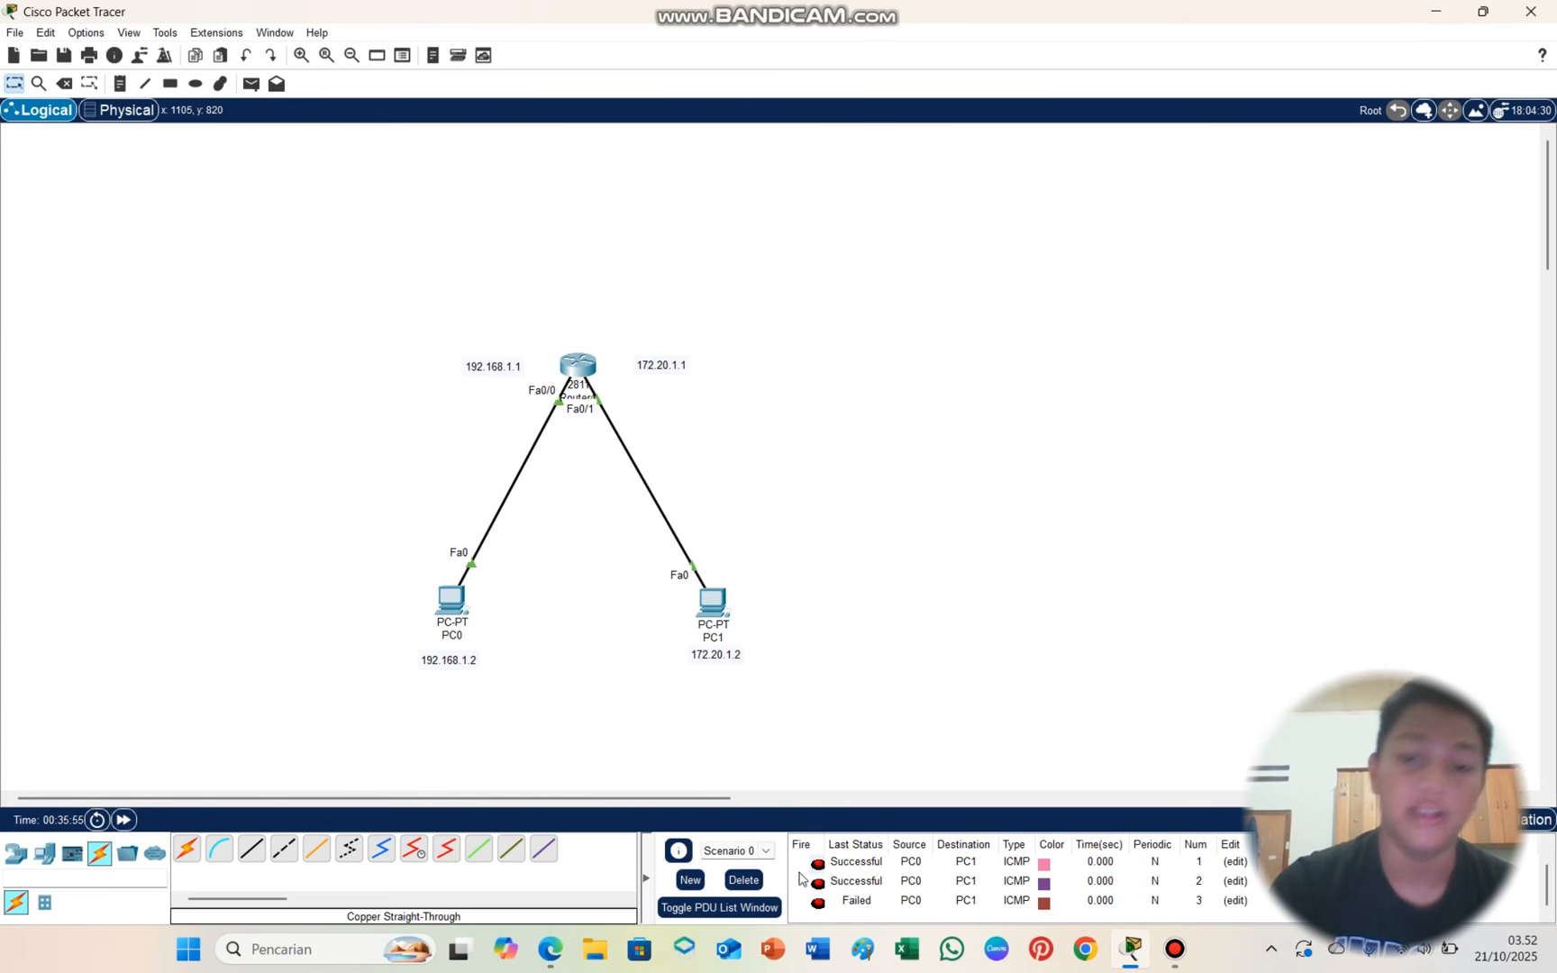
Send two more simple PDUs from PC0 to PC1, checking the delivery status in the PDU list
left_click(255, 85)
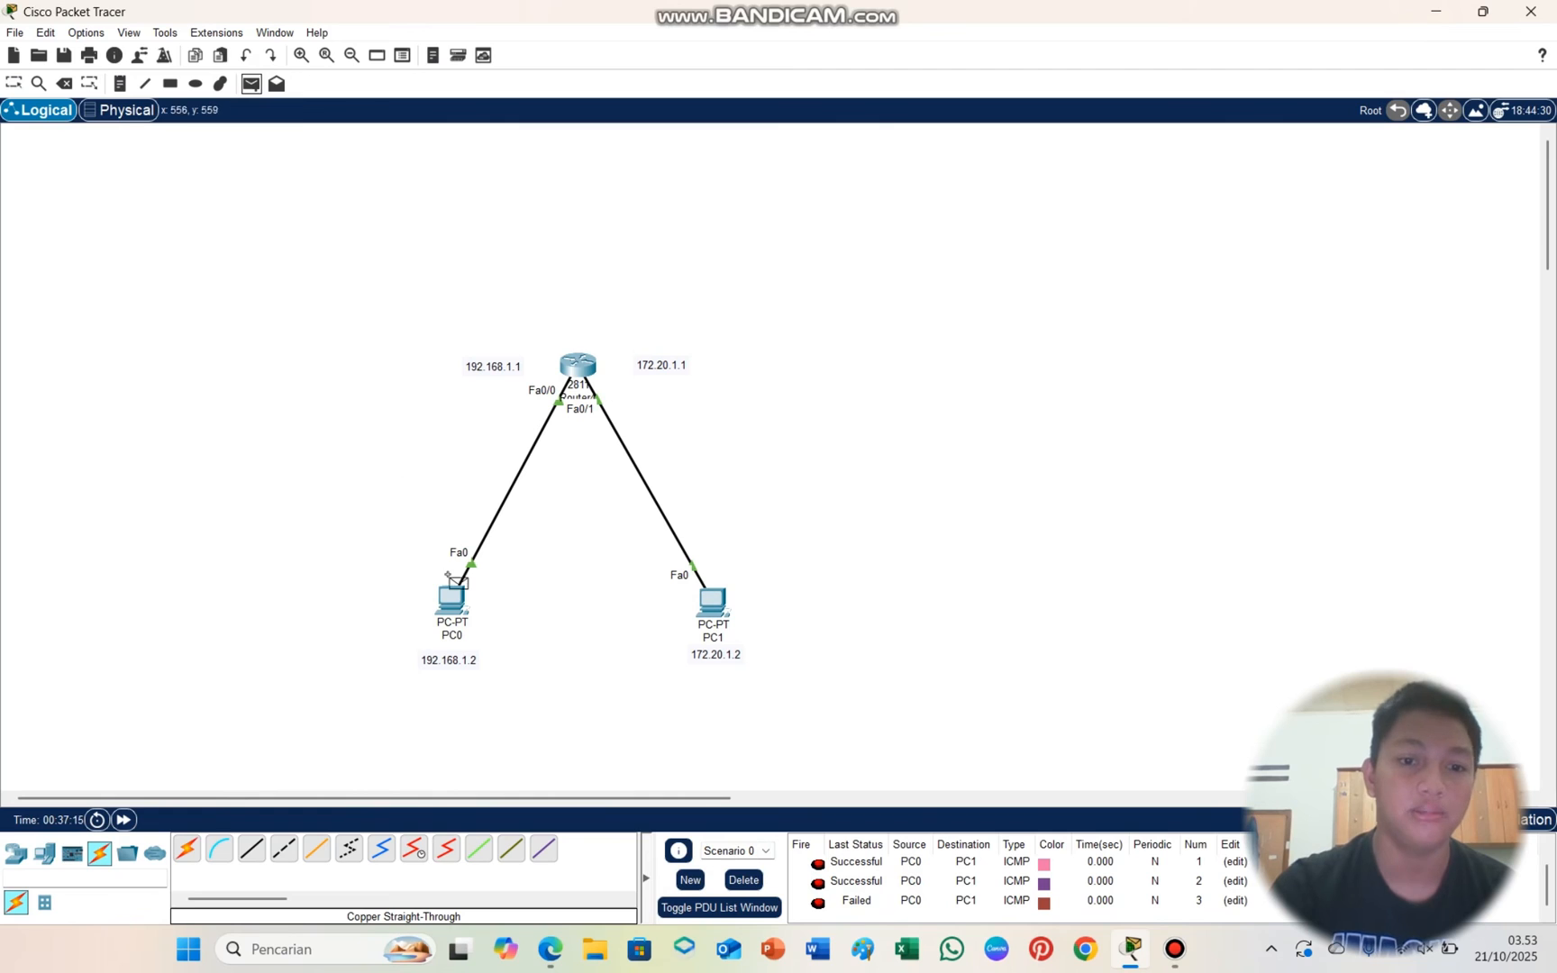
left_click(455, 602)
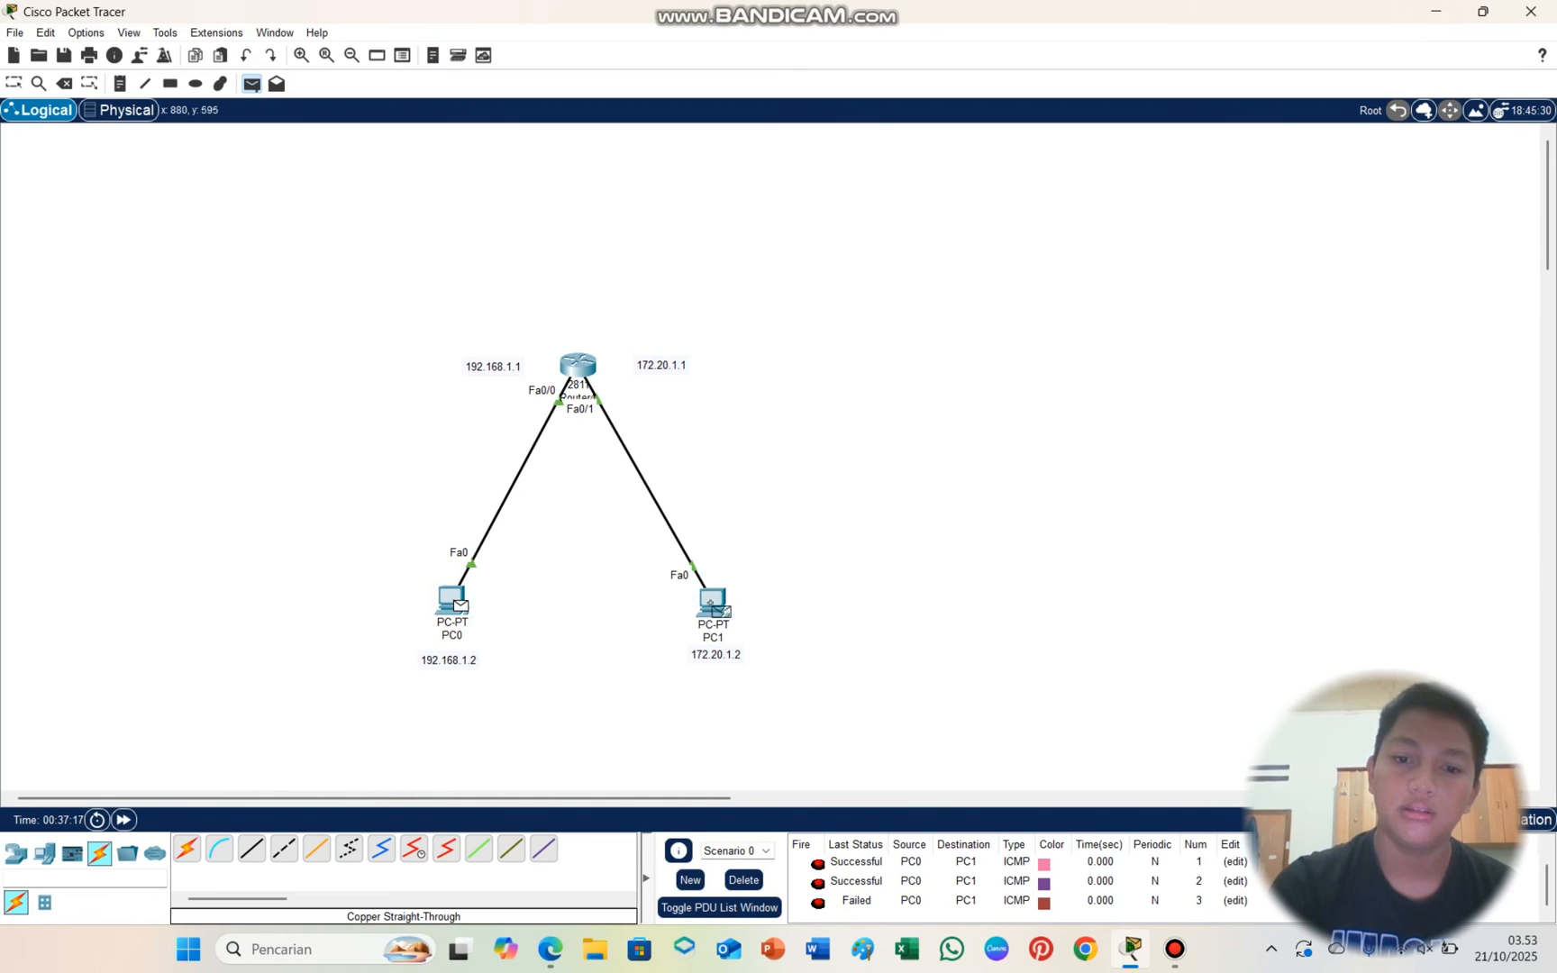
left_click(712, 602)
scroll(843, 897, "down", 1)
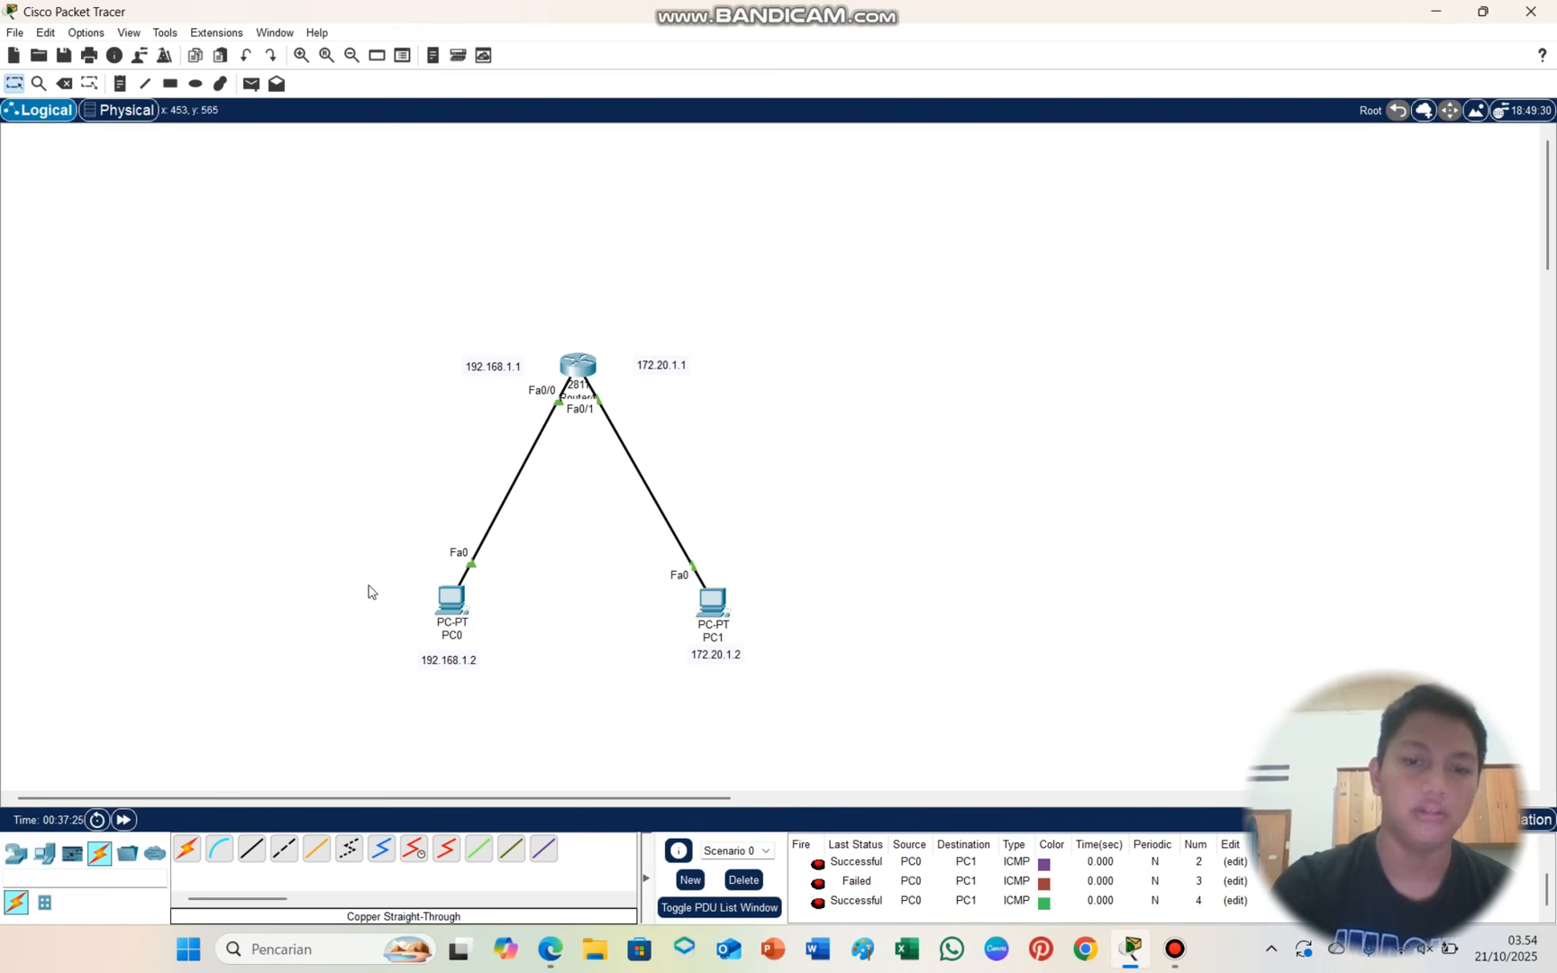
left_click(252, 83)
left_click(453, 599)
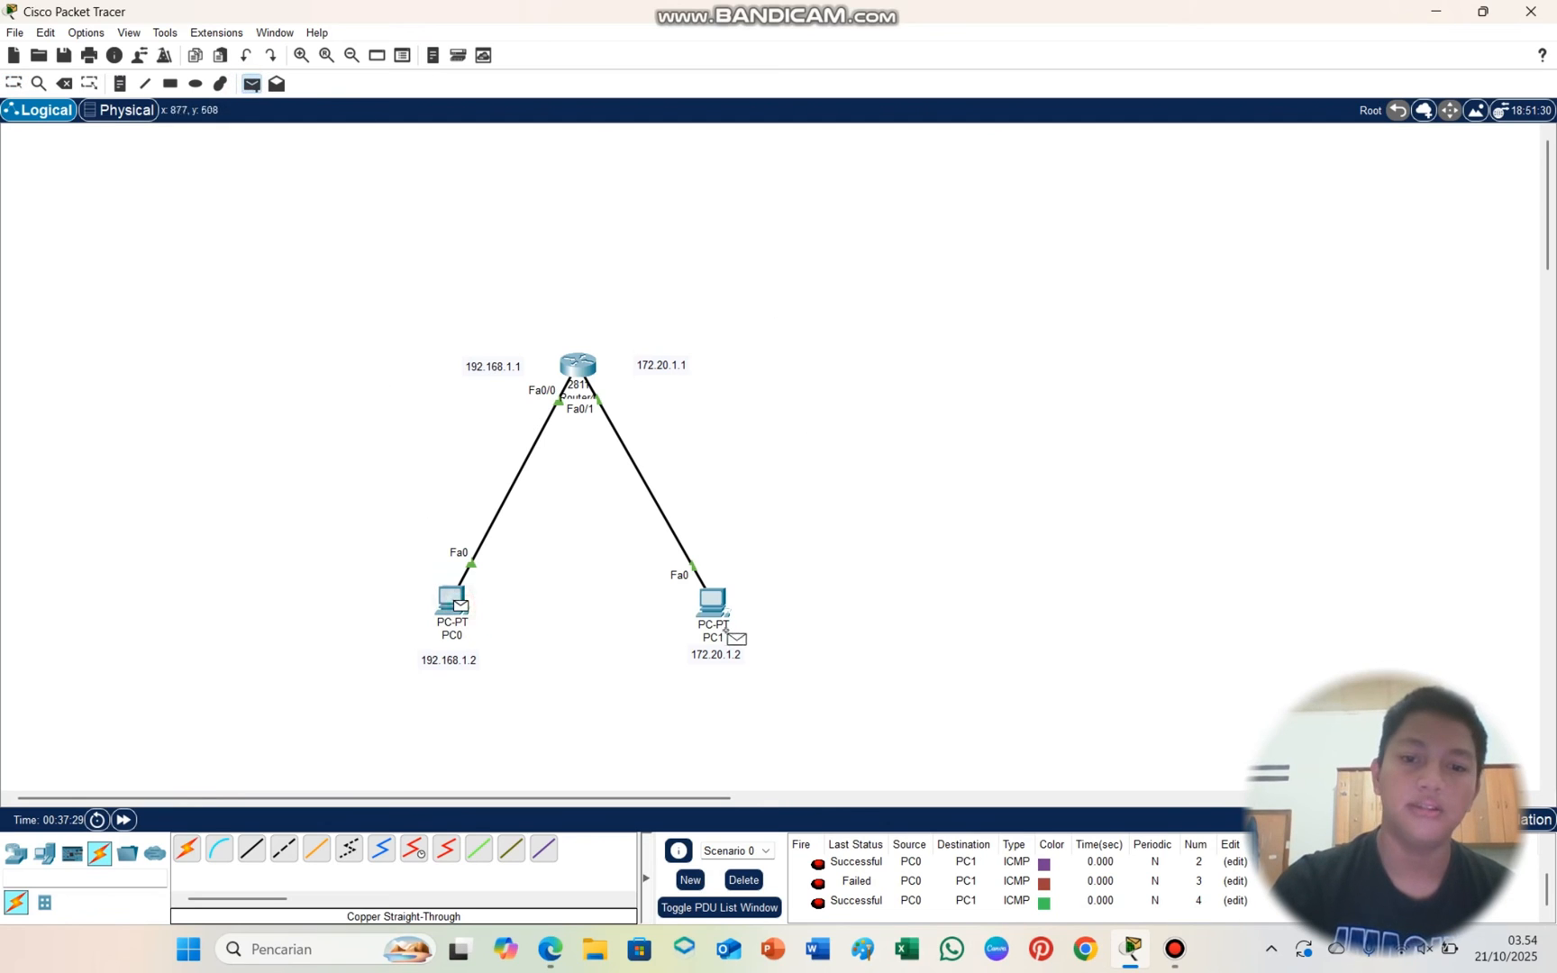
left_click(712, 601)
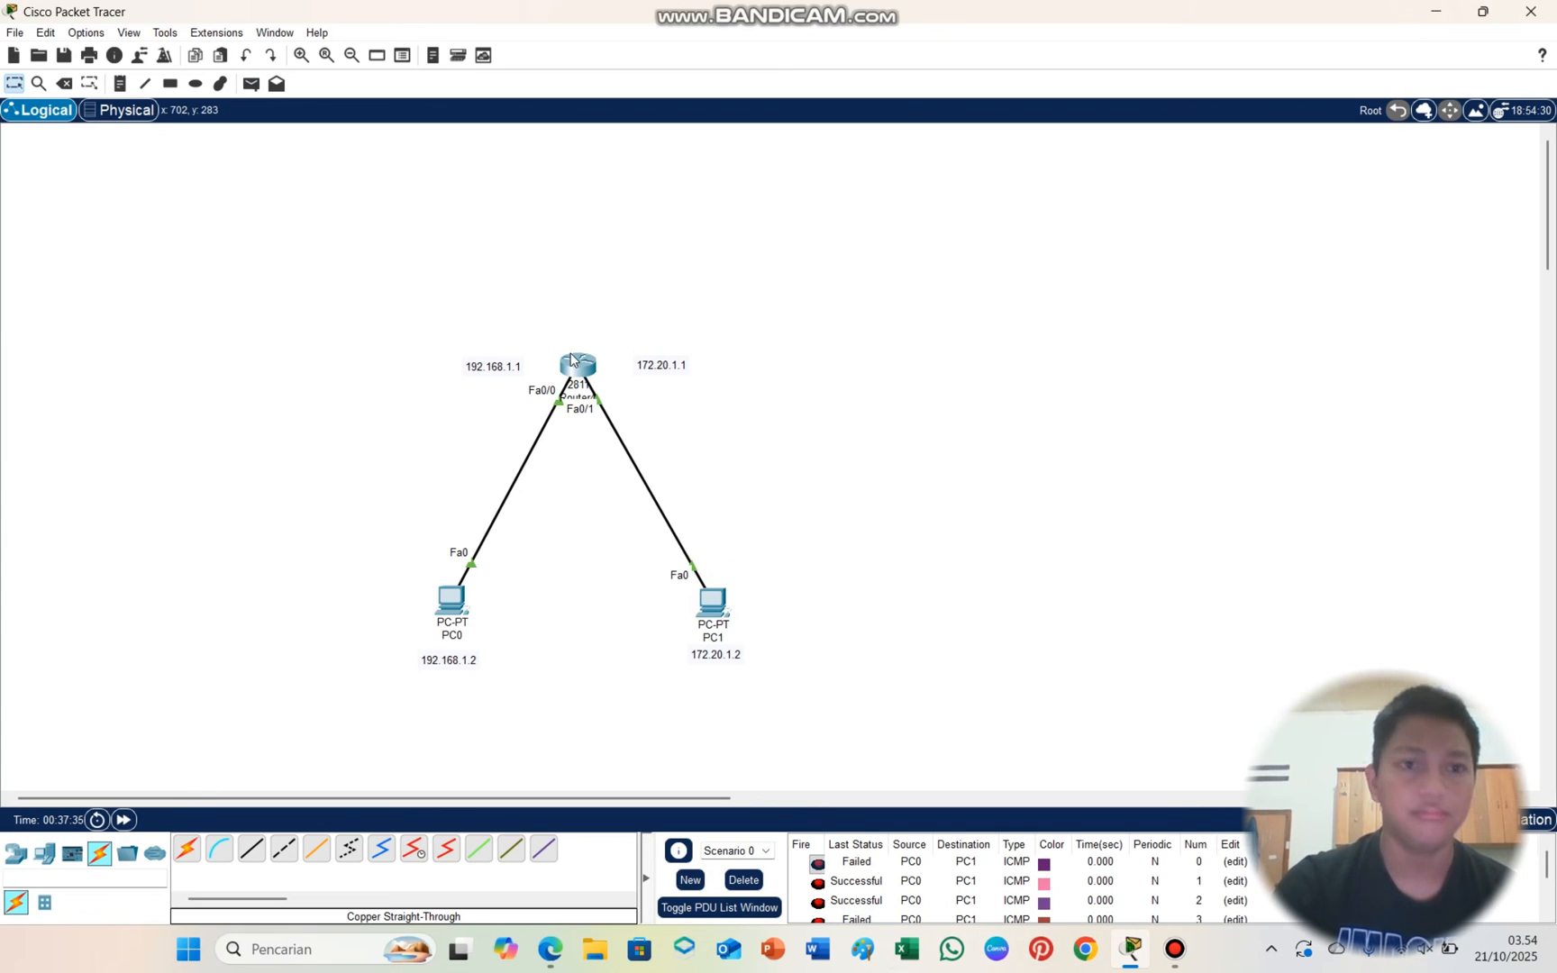
mouse_move(572, 359)
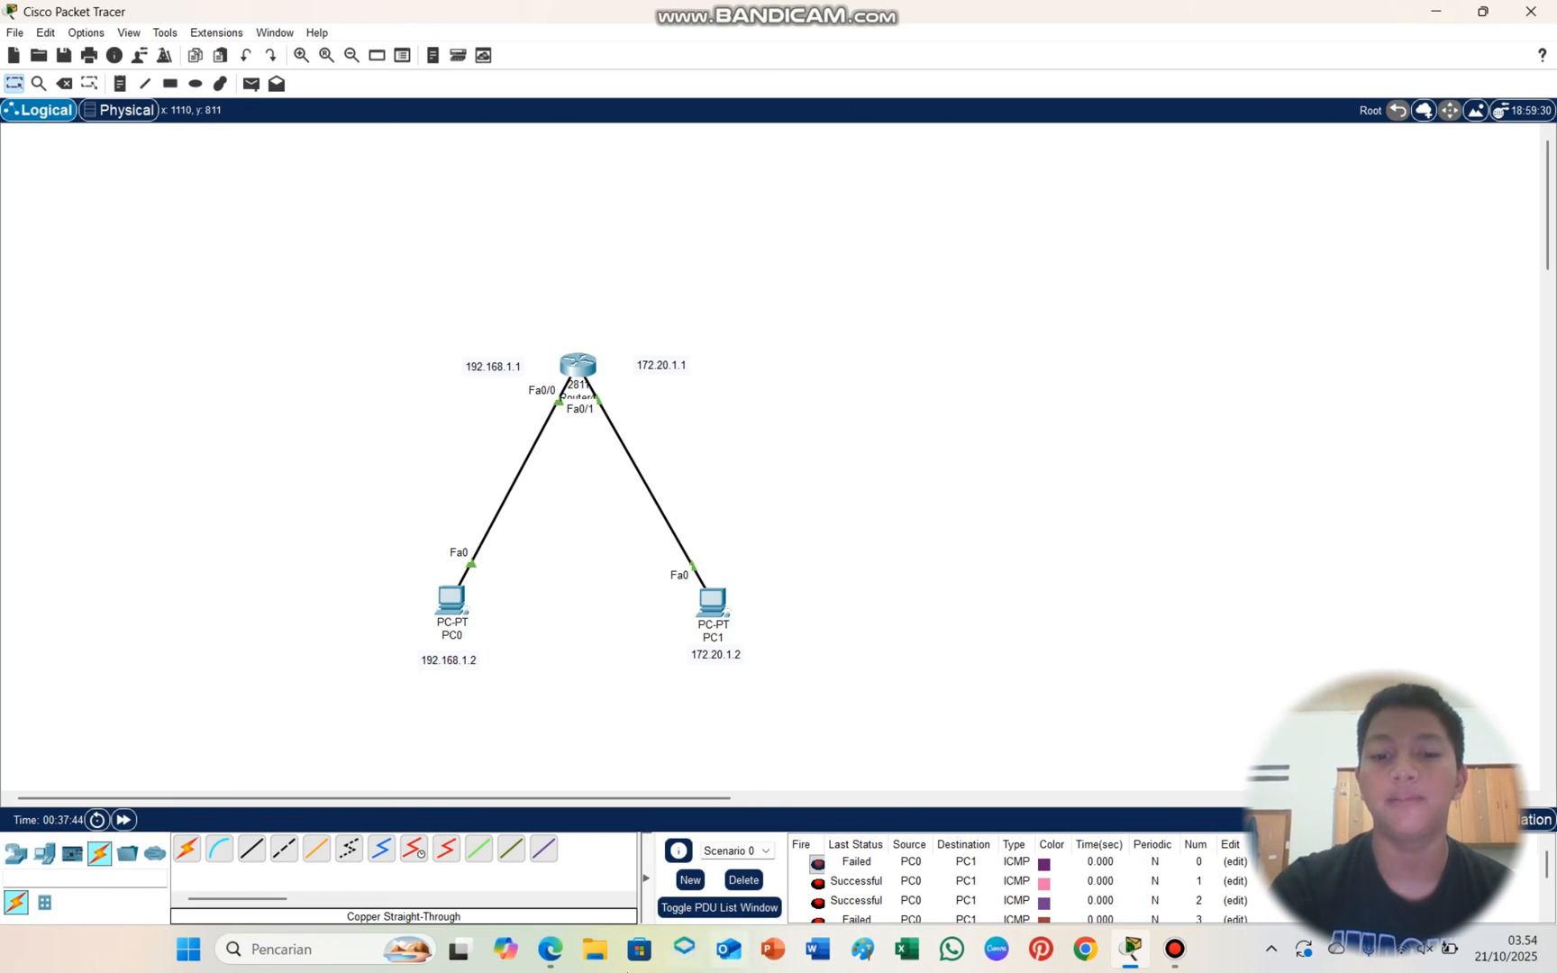
Switch to the presentation PDF in Microsoft Edge and show its closing "Terima Kasih" slide on page 9
left_click(554, 954)
key("Right")
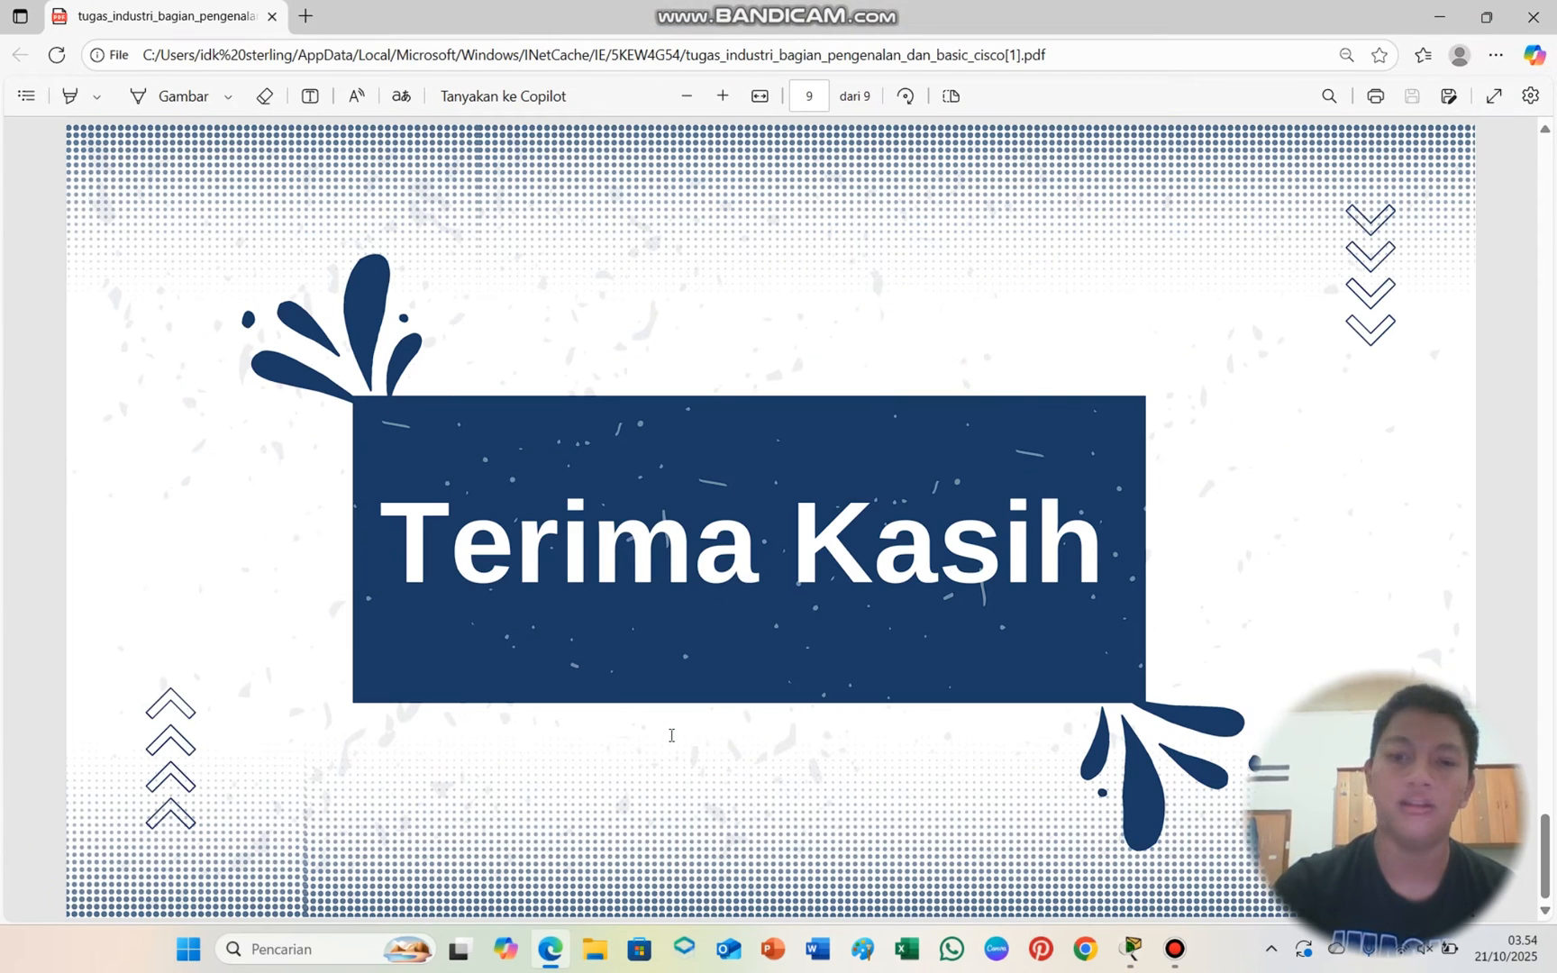